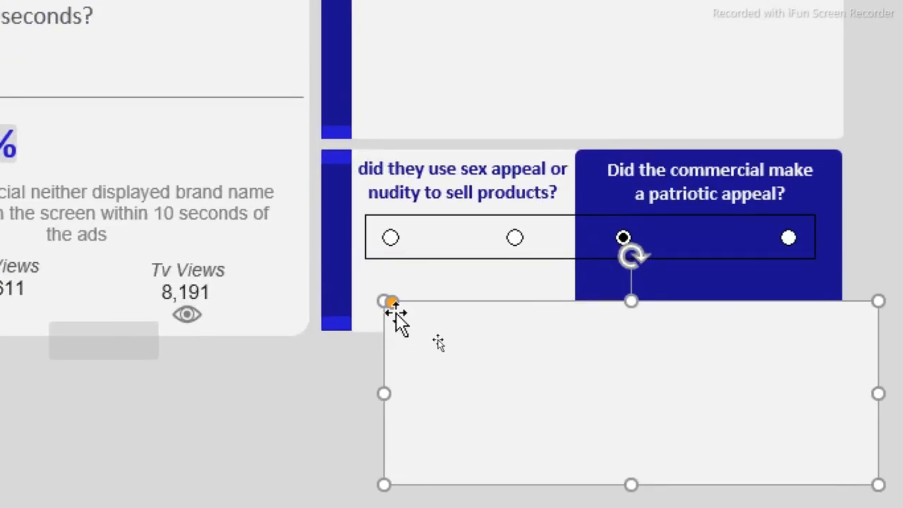
Move the light grey rectangle over the option buttons' group box and resize it to cover the box across both question panels
left_click_drag(391, 302, 318, 298)
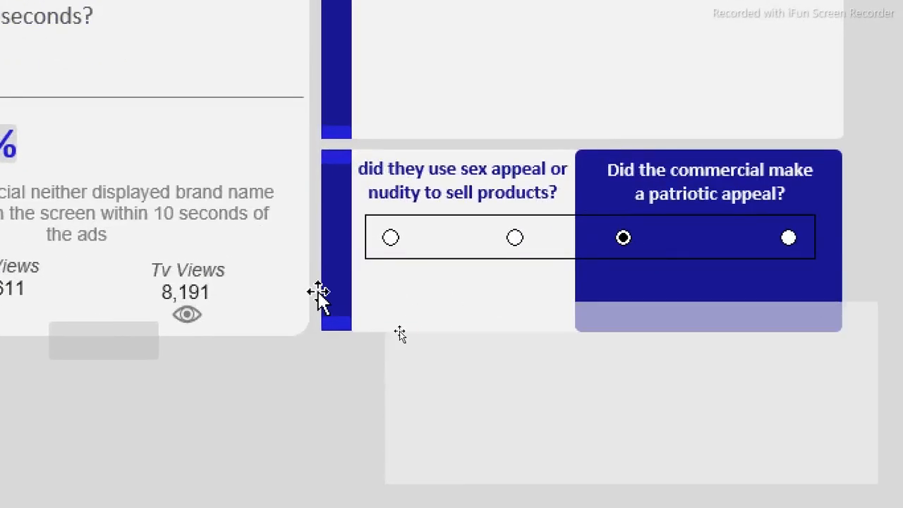
left_click_drag(466, 353, 448, 264)
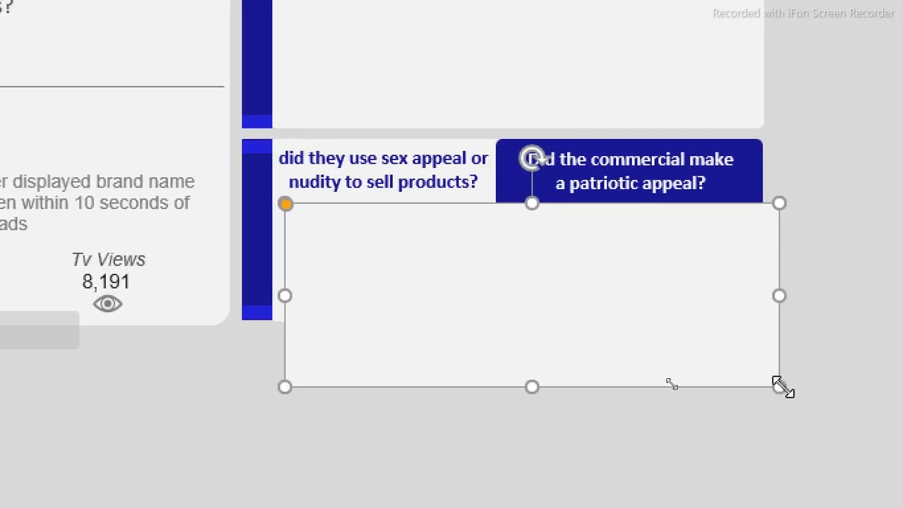
left_click_drag(780, 388, 738, 250)
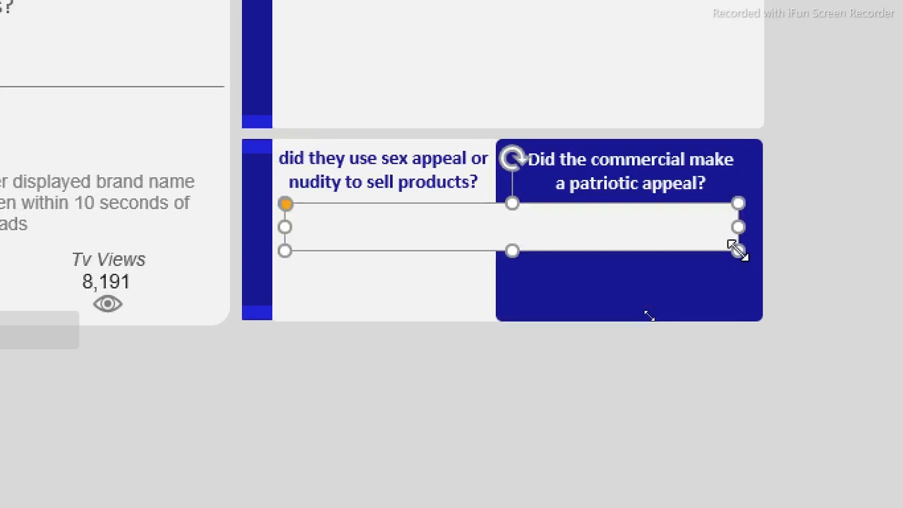
left_click(650, 397)
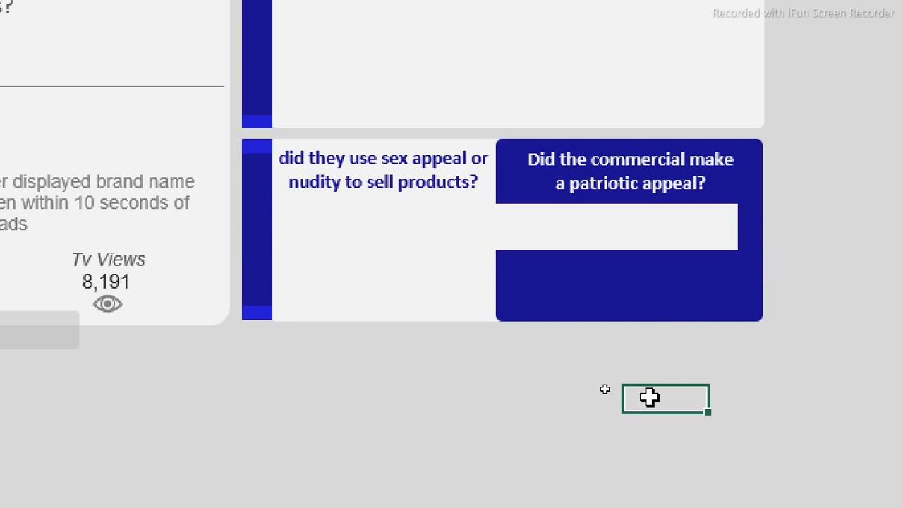
Narrow the light grey rectangle so it ends where the dark blue patriotic-appeal panel begins
left_click(585, 224)
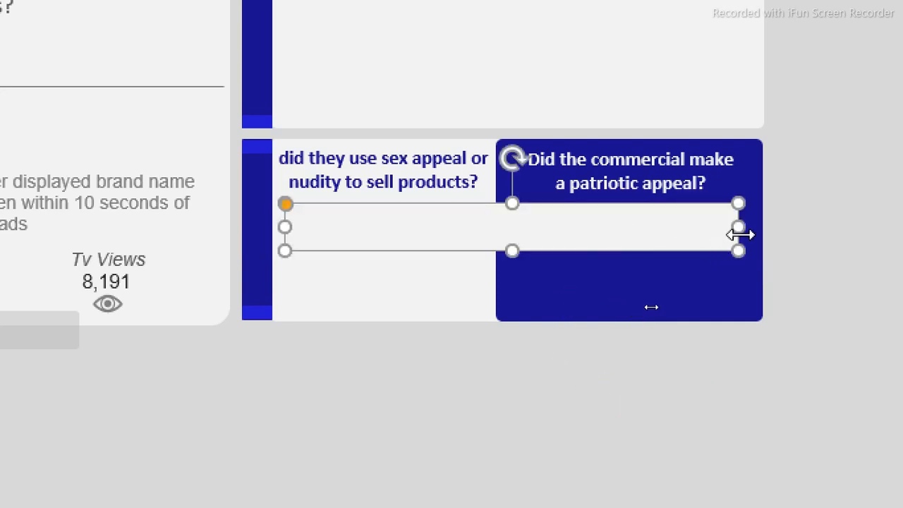
left_click_drag(739, 228, 496, 246)
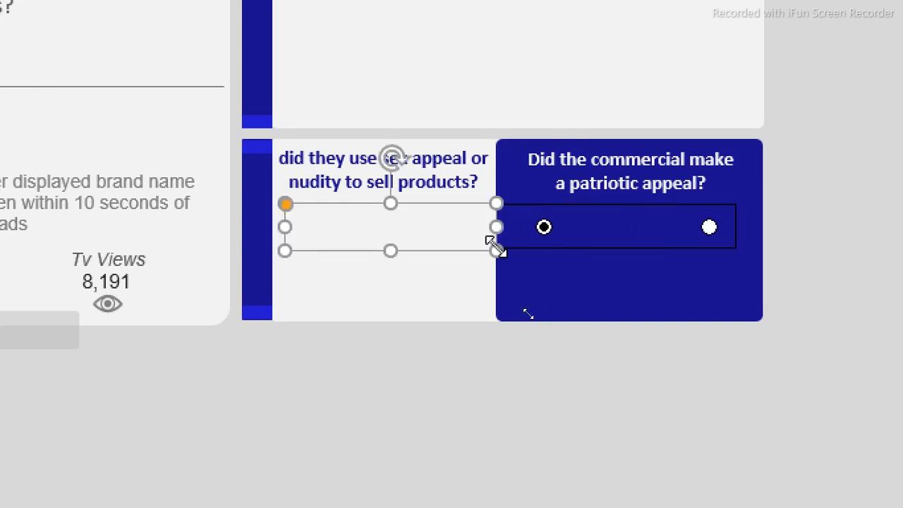
left_click(502, 418)
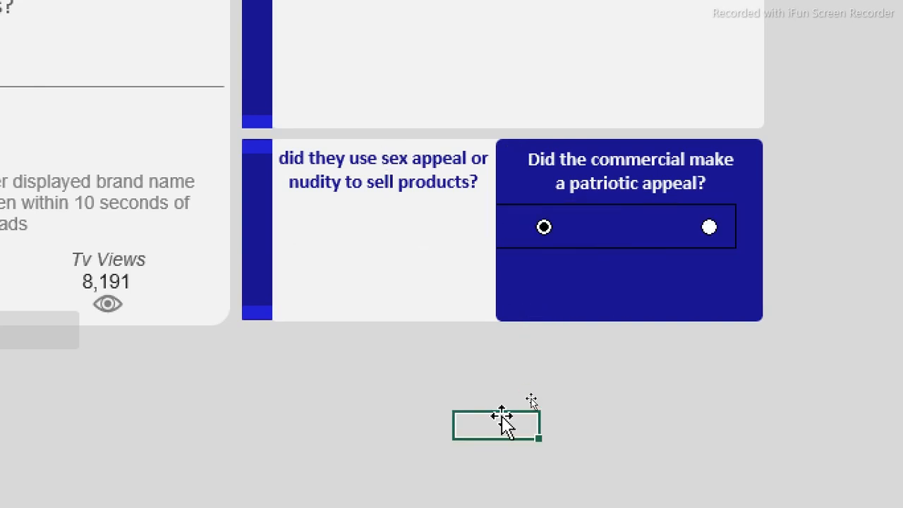
Remove the fill of the rectangle below the sex-appeal question and give it a solid outline
left_click(454, 228)
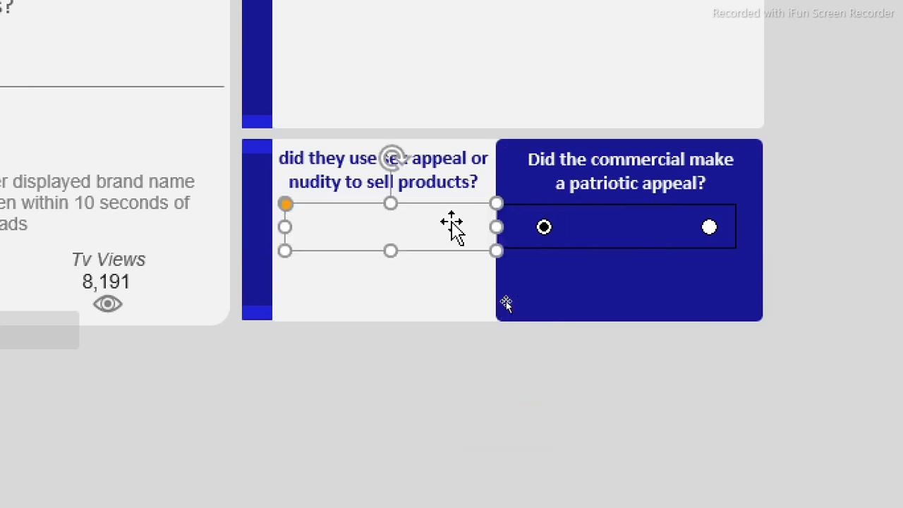
key("ctrl+1")
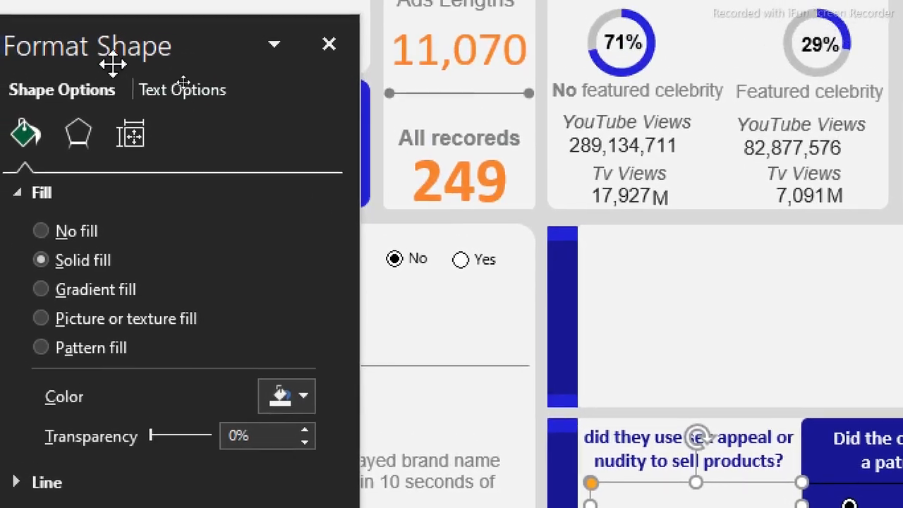
left_click_drag(113, 64, 452, 242)
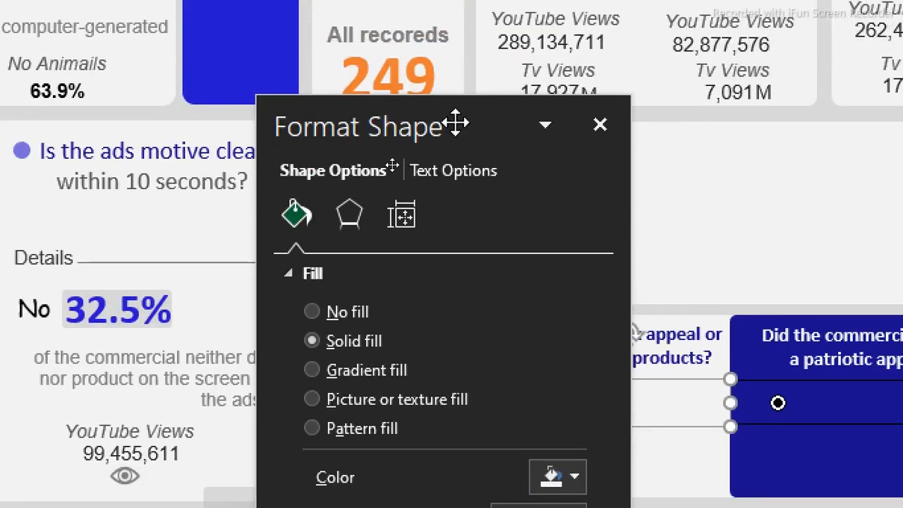
left_click_drag(456, 125, 317, 97)
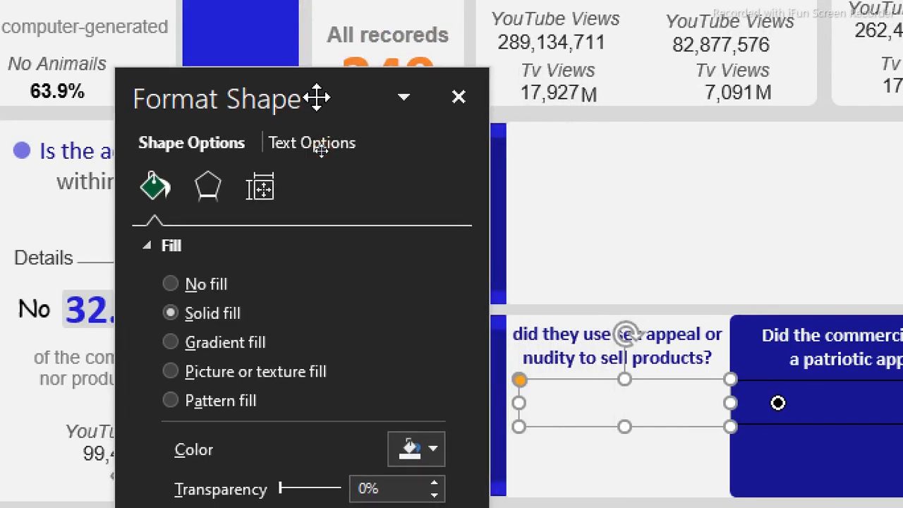
left_click(171, 285)
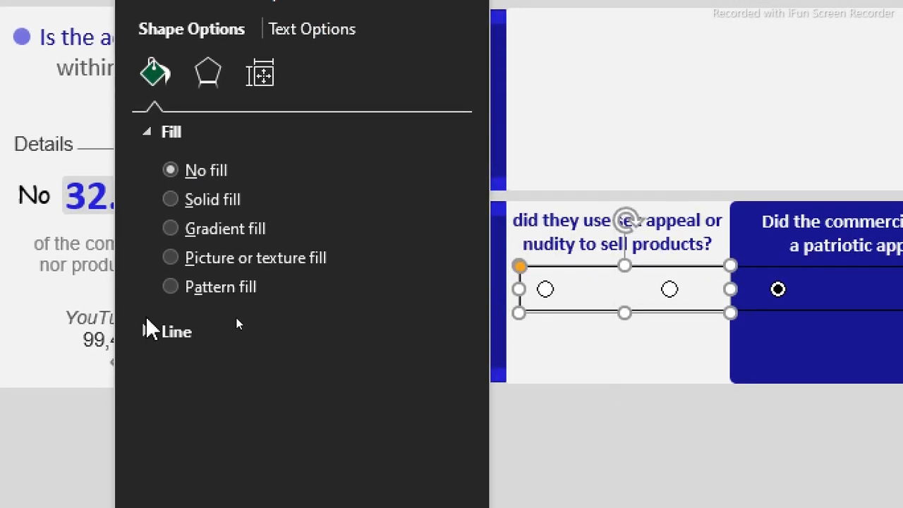
left_click(150, 372)
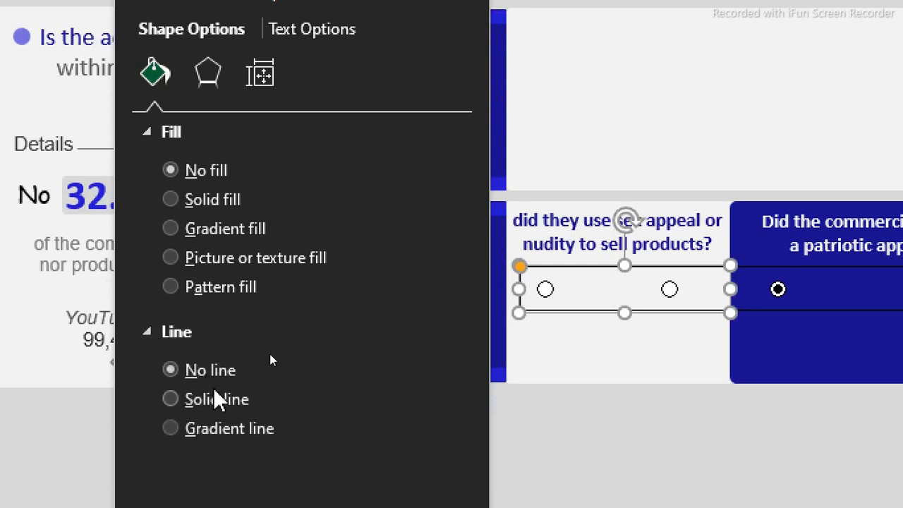
left_click(201, 402)
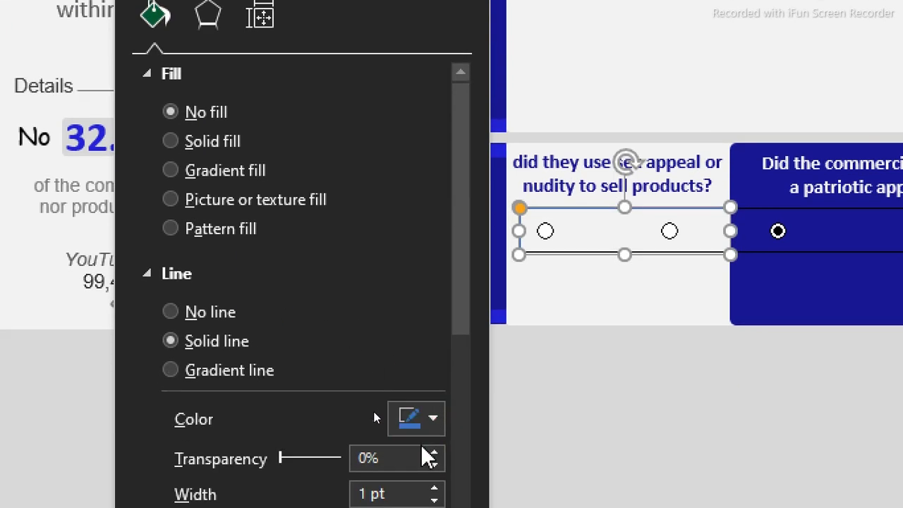
Set the rectangle's outline width to 4 pt and its colour to the lightest grey theme shade below white
left_click(434, 416)
left_click(435, 416)
left_click(434, 416)
left_click(435, 416)
left_click(435, 415)
left_click(435, 416)
left_click(434, 417)
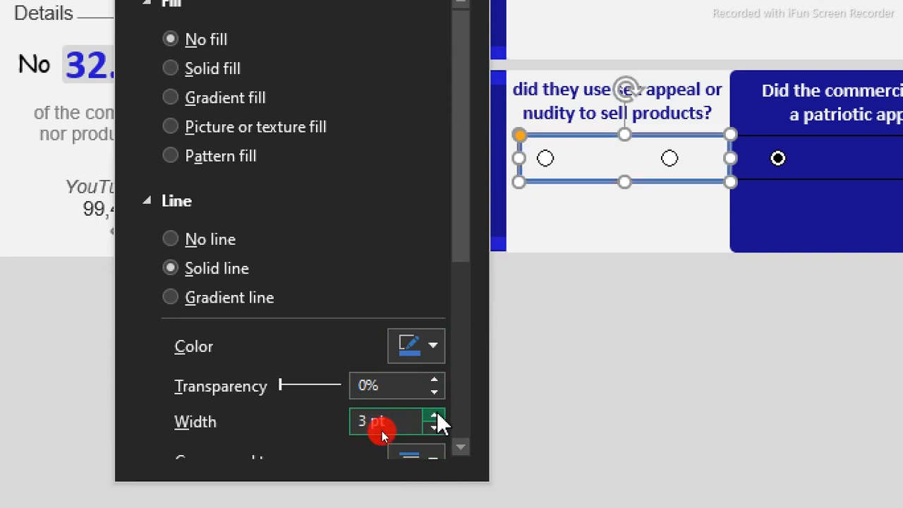
left_click(434, 416)
left_click(434, 415)
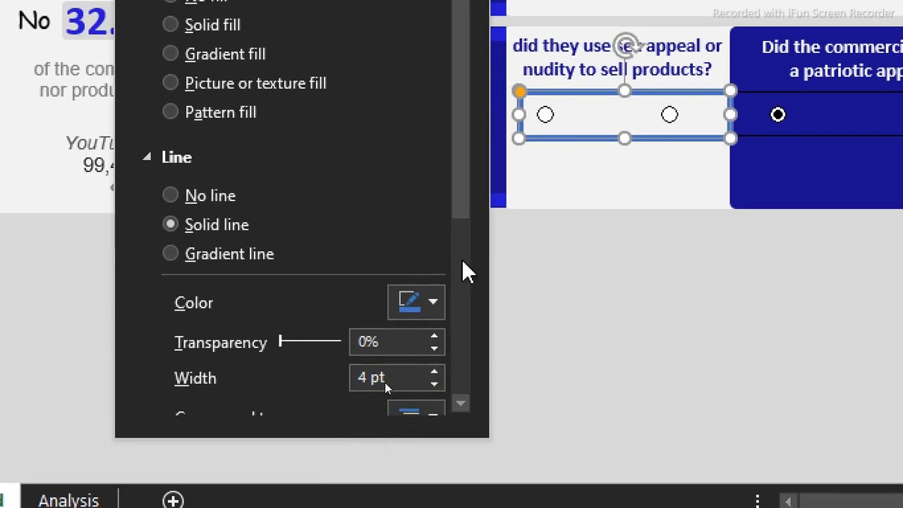
left_click(433, 303)
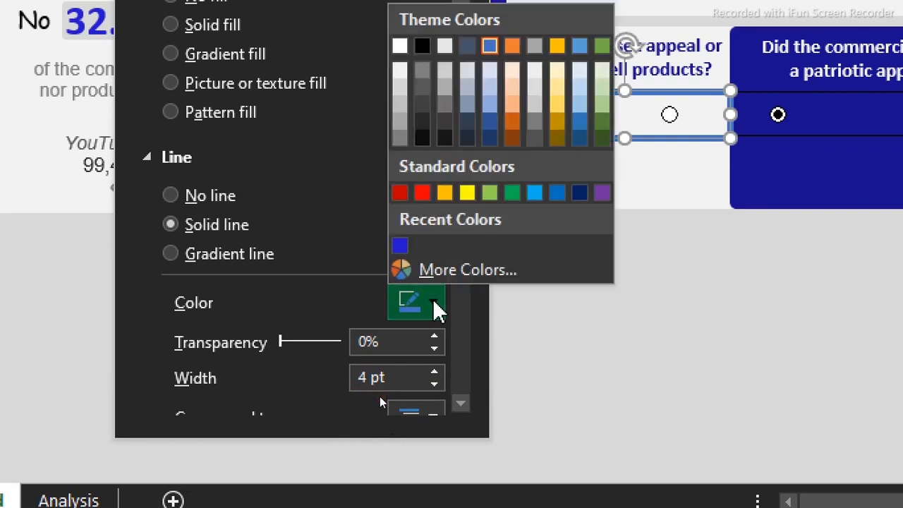
left_click(400, 71)
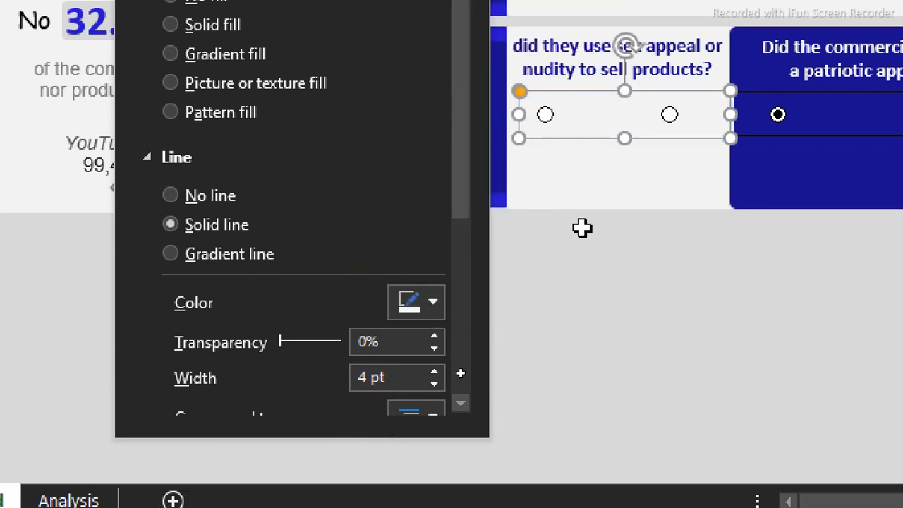
Narrow the outlined rectangle slightly so its edge no longer overlaps the dark blue panel
left_click(603, 283)
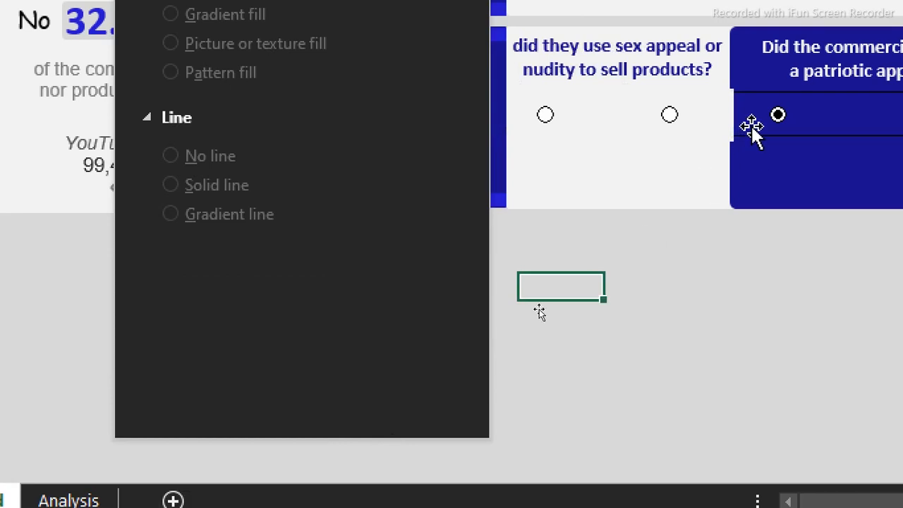
left_click(730, 116)
left_click_drag(731, 113, 724, 114)
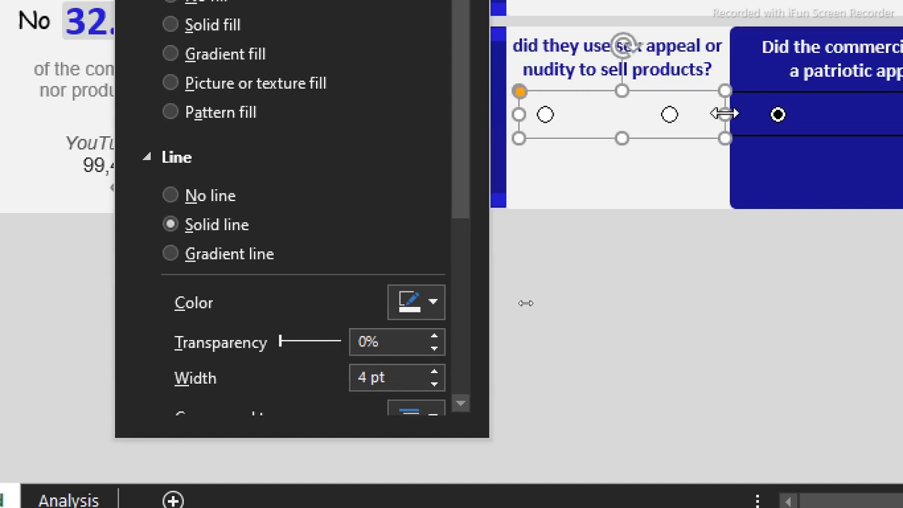
Duplicate the outlined rectangle, align the copy over the group box in the patriotic-appeal panel, and widen it to the box's far edge
key("ctrl+d")
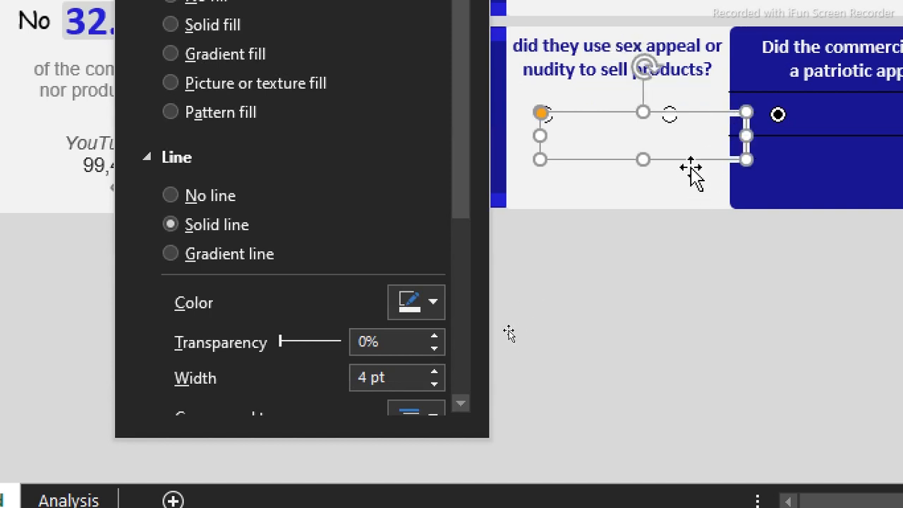
left_click_drag(691, 158, 881, 136)
left_click_drag(751, 136, 753, 138)
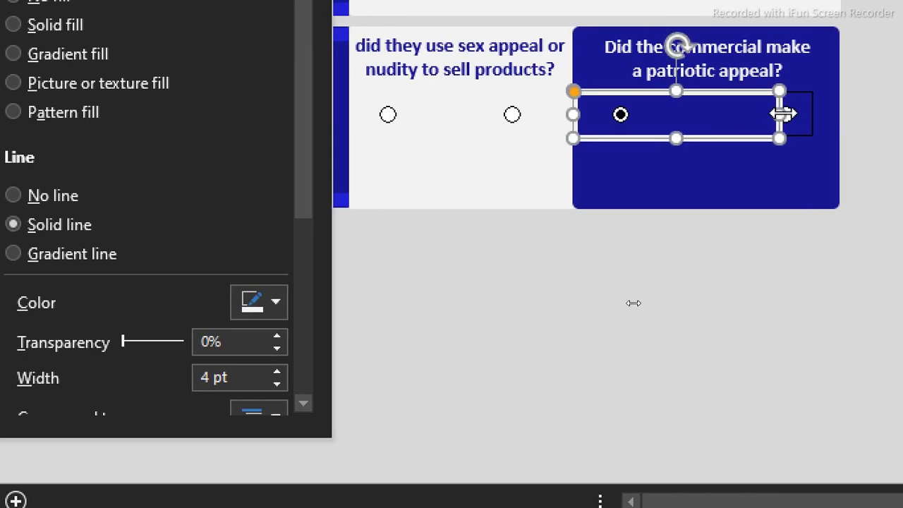
left_click_drag(779, 114, 815, 115)
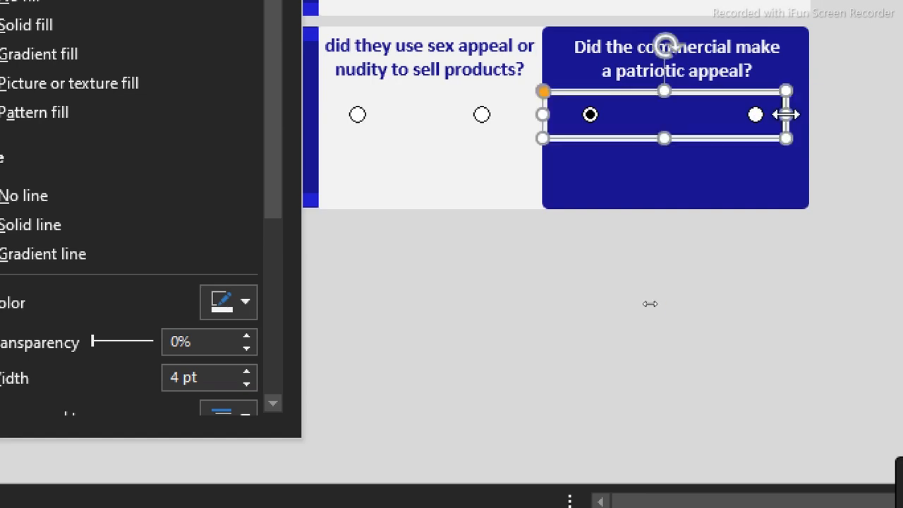
left_click(712, 294)
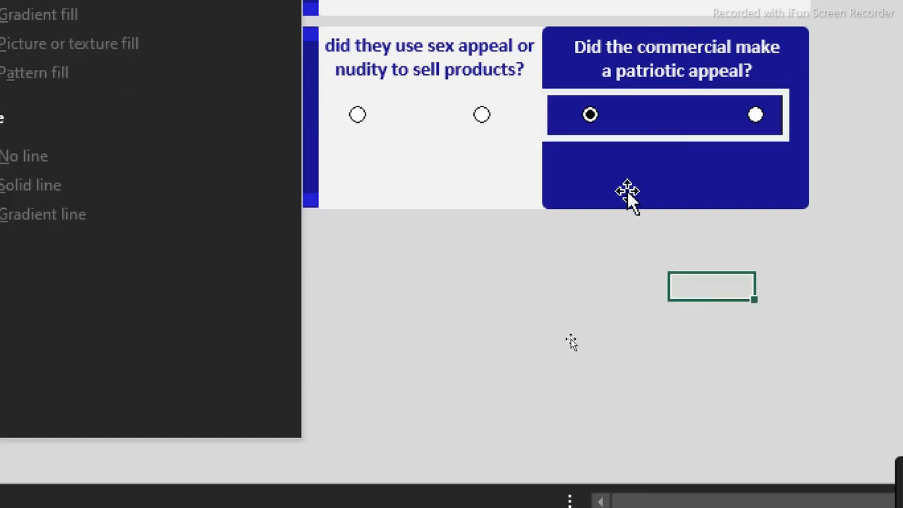
Change the outline colour of the rectangle in the patriotic-appeal panel to the recently used bright blue
left_click(637, 142)
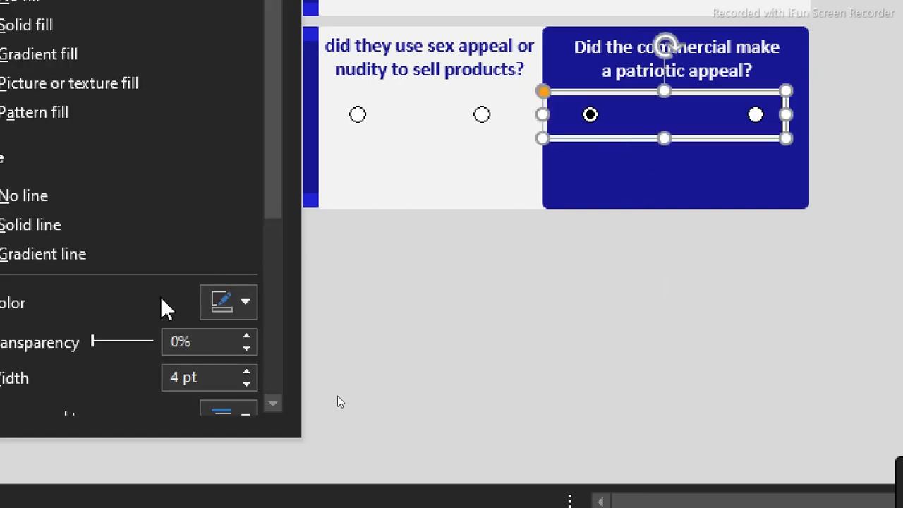
left_click(246, 303)
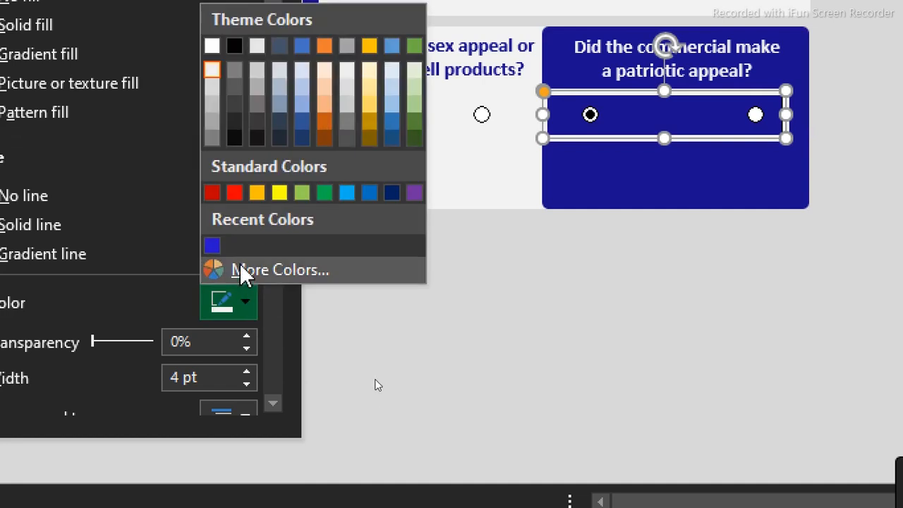
left_click(212, 247)
left_click(505, 346)
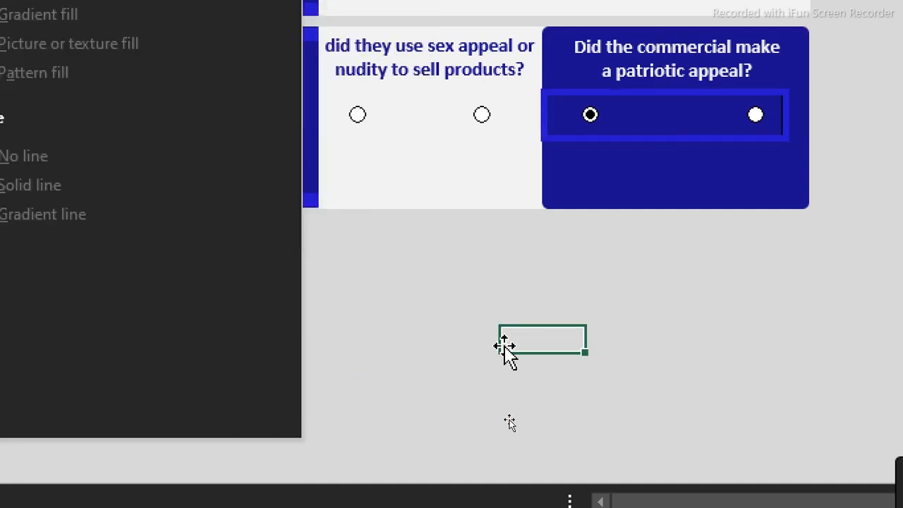
Look up the RGB values of the dark blue patriotic-appeal panel's fill colour
left_click(716, 198)
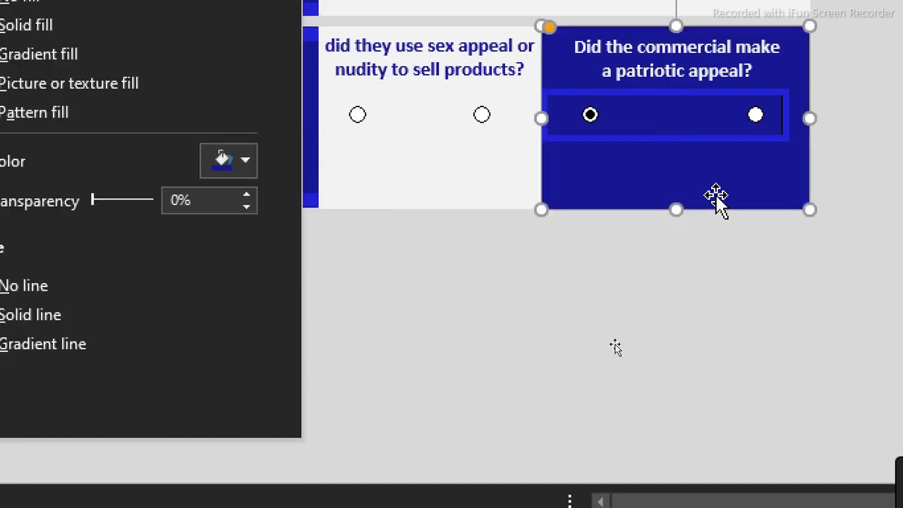
left_click(230, 167)
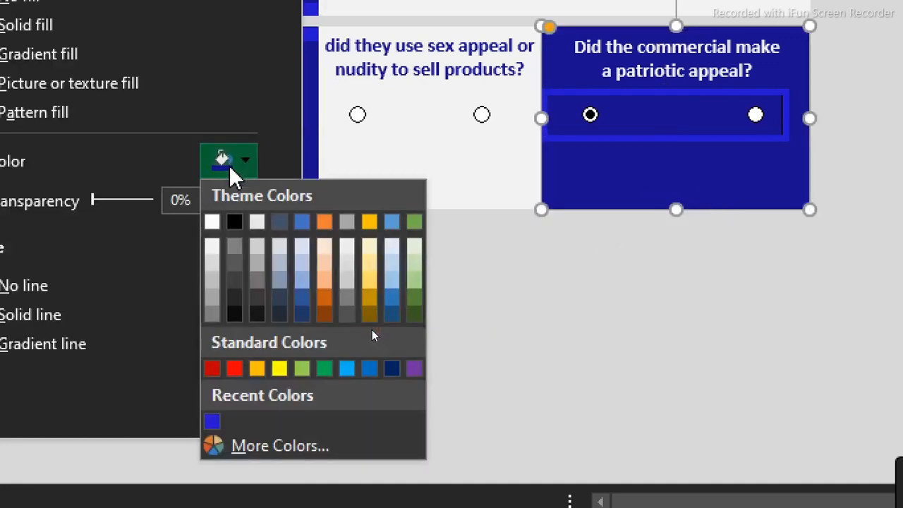
left_click(258, 447)
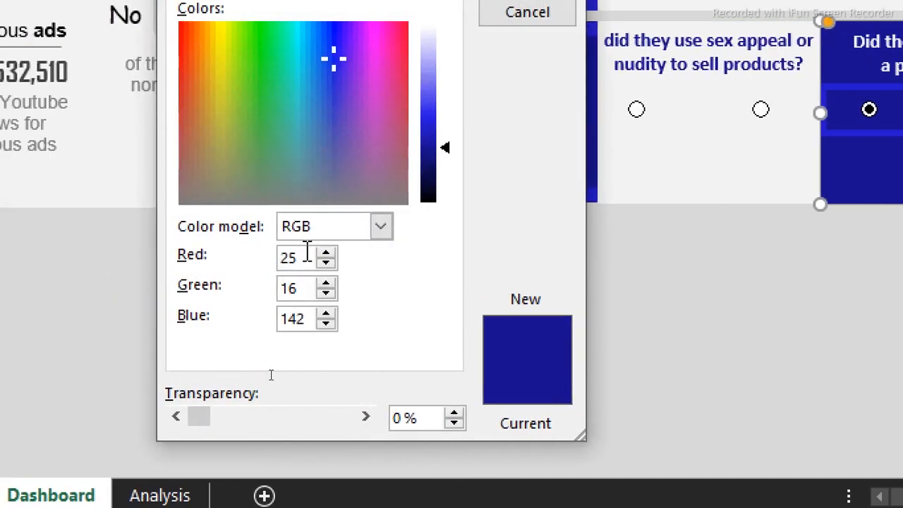
left_click_drag(311, 319, 251, 325)
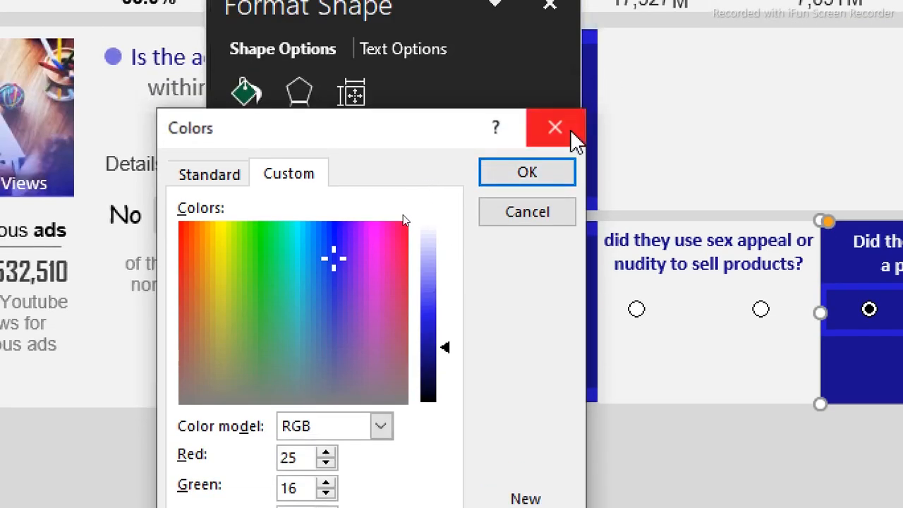
left_click(573, 131)
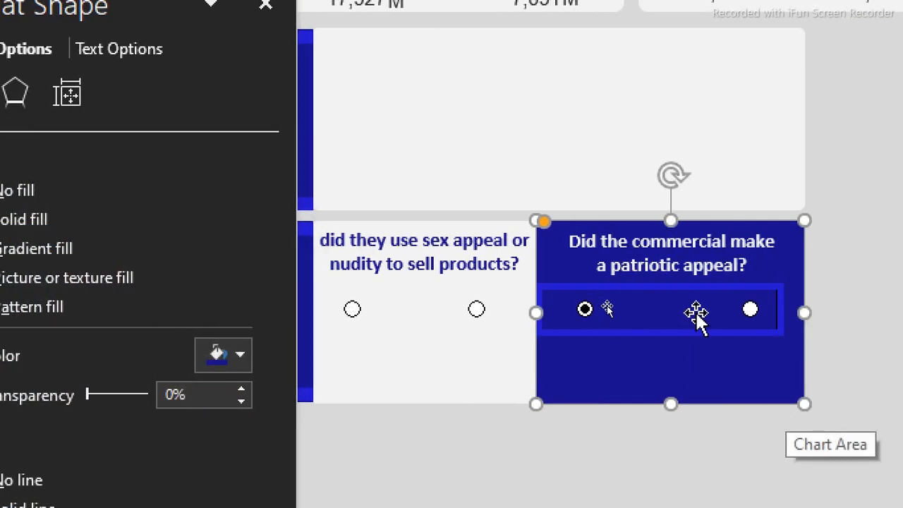
Set the outline colour of the rectangle in the patriotic-appeal panel to RGB 25, 16, 142 and close the shape formatting pane
left_click(697, 326)
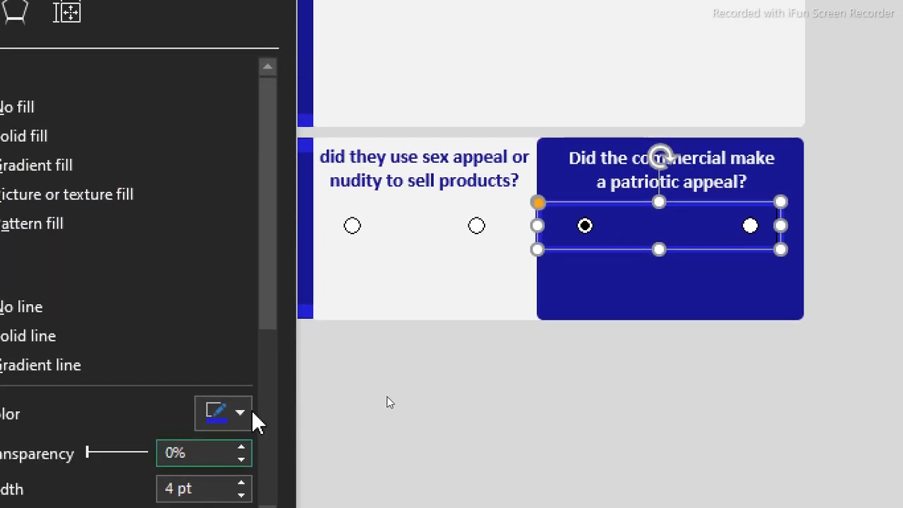
left_click(233, 410)
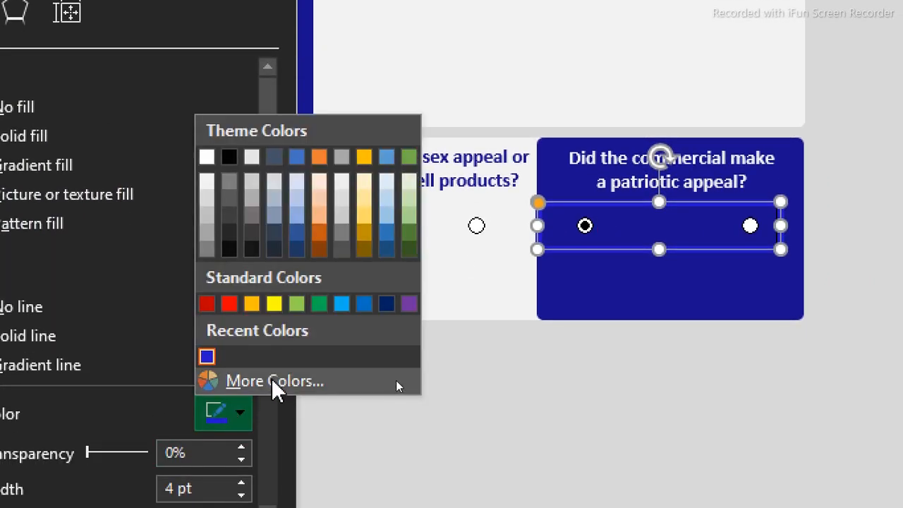
left_click(272, 382)
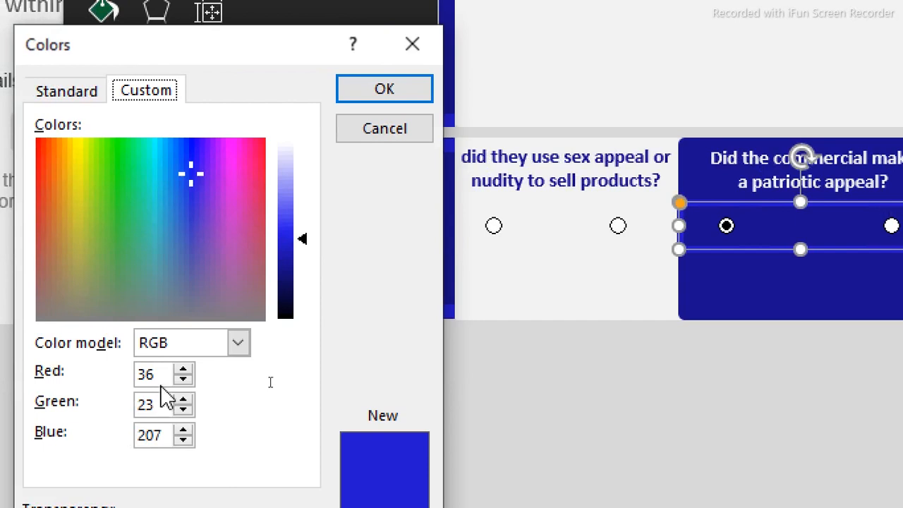
left_click_drag(162, 375, 105, 365)
type("2")
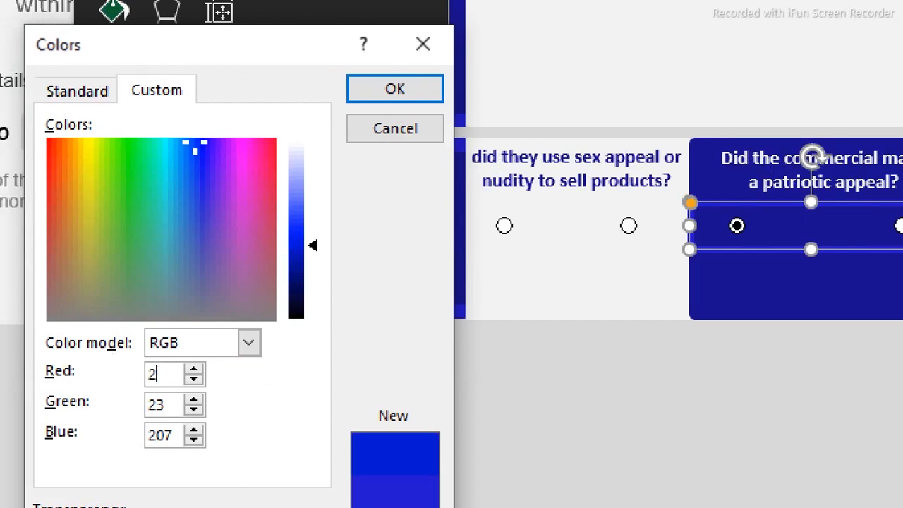
type("5")
type("16")
key("Tab")
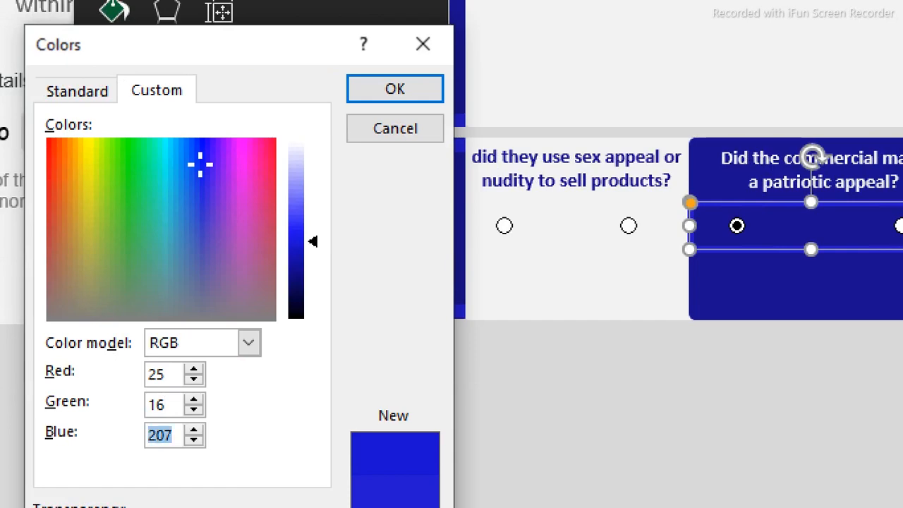
type("142")
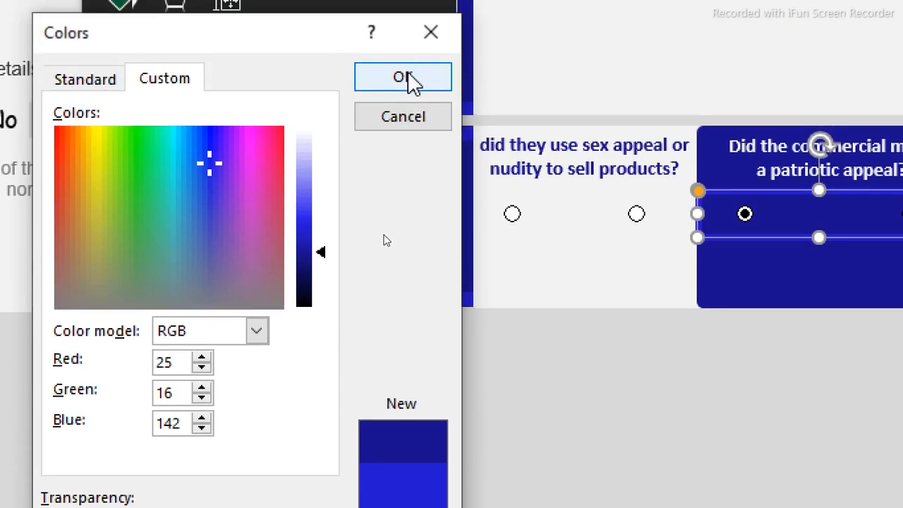
left_click(410, 81)
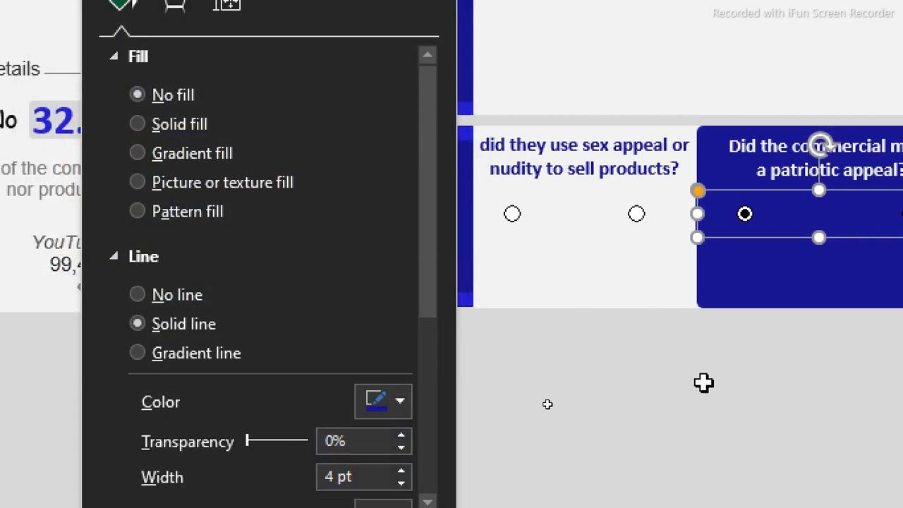
left_click(751, 431)
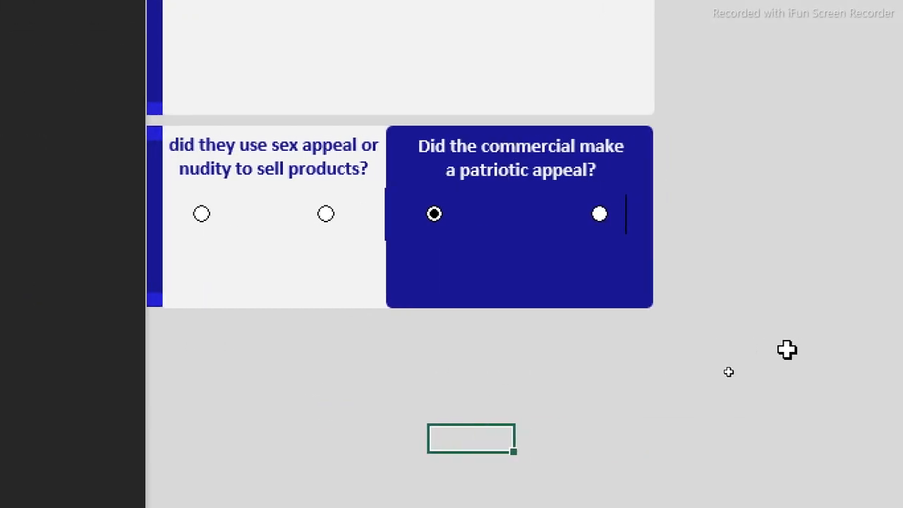
left_click(408, 375)
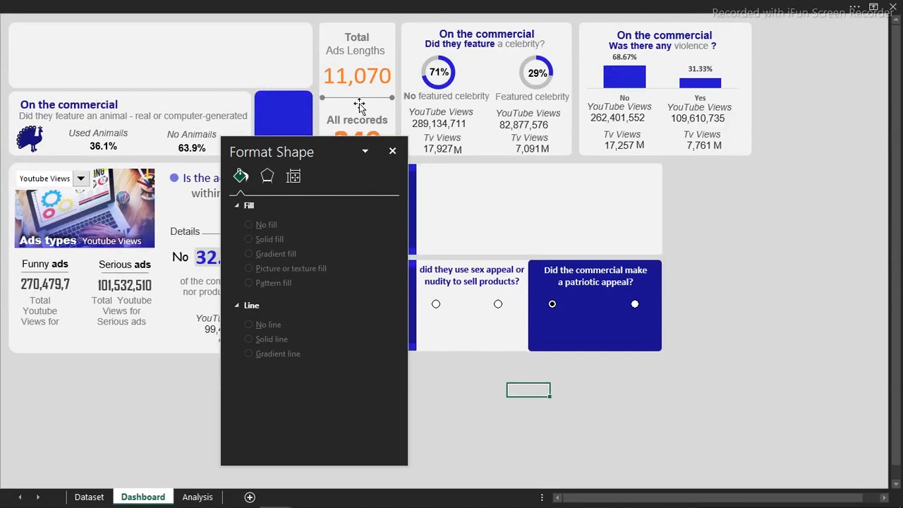
left_click(393, 151)
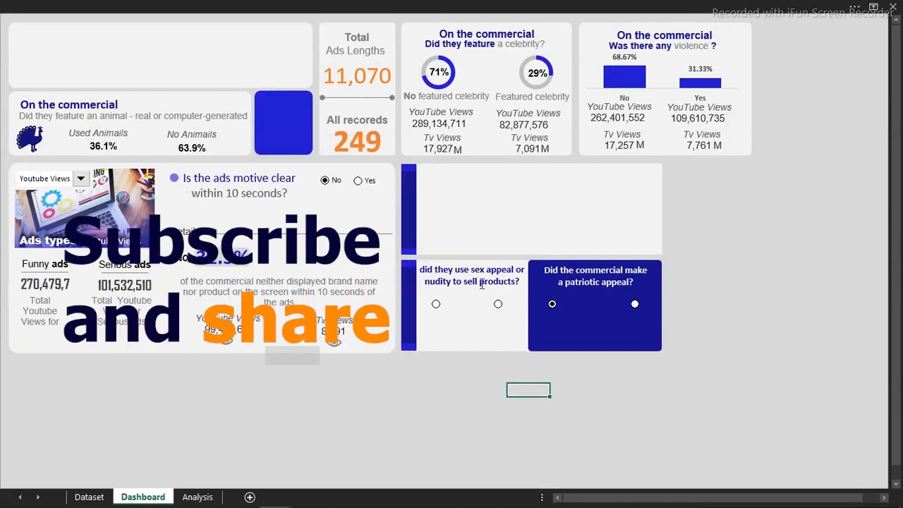
Test the option buttons in the sex-appeal and patriotic-appeal panels by selecting them in turn
left_click(498, 305)
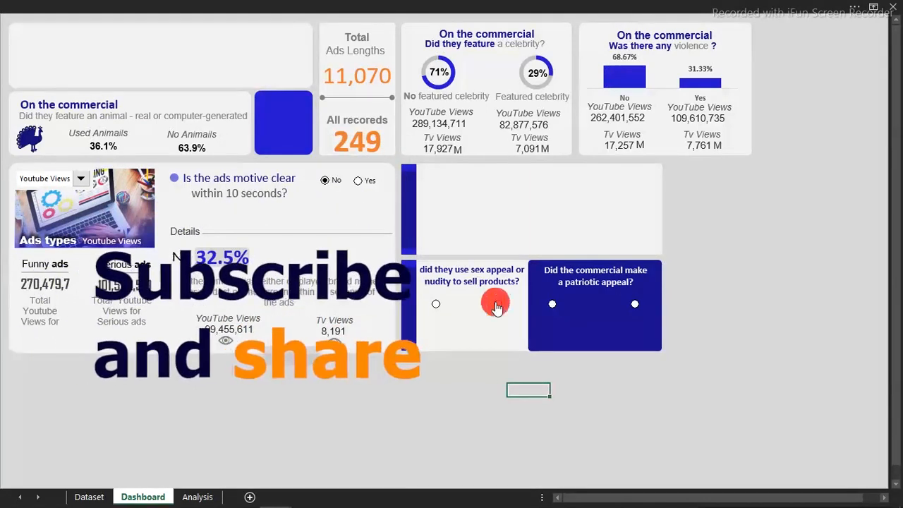
left_click(438, 307)
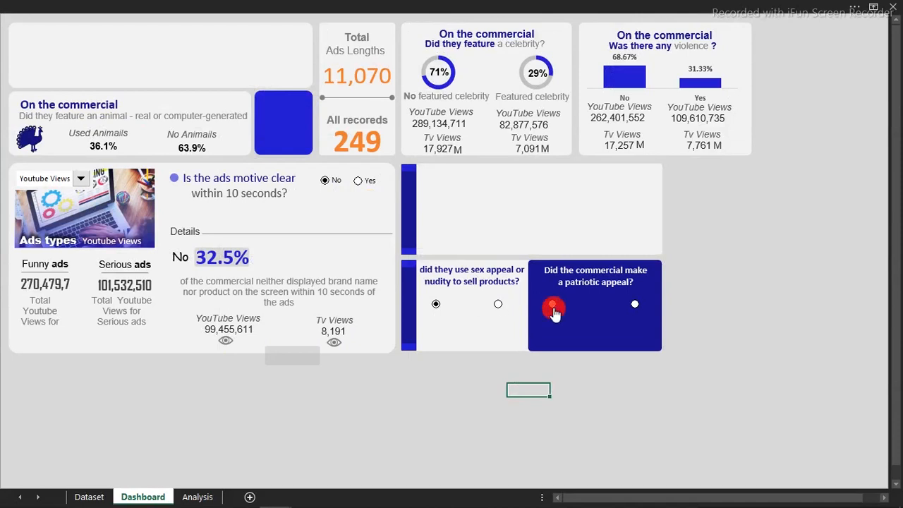
left_click(633, 306)
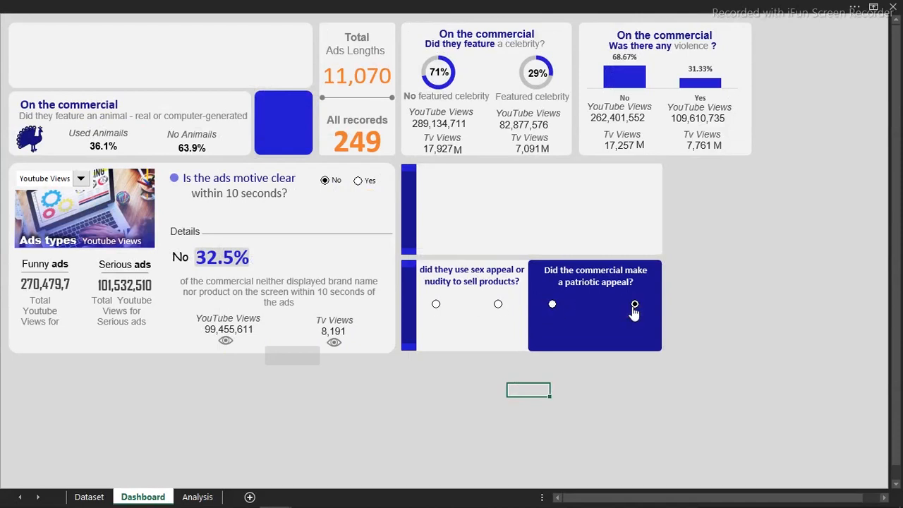
left_click(429, 397)
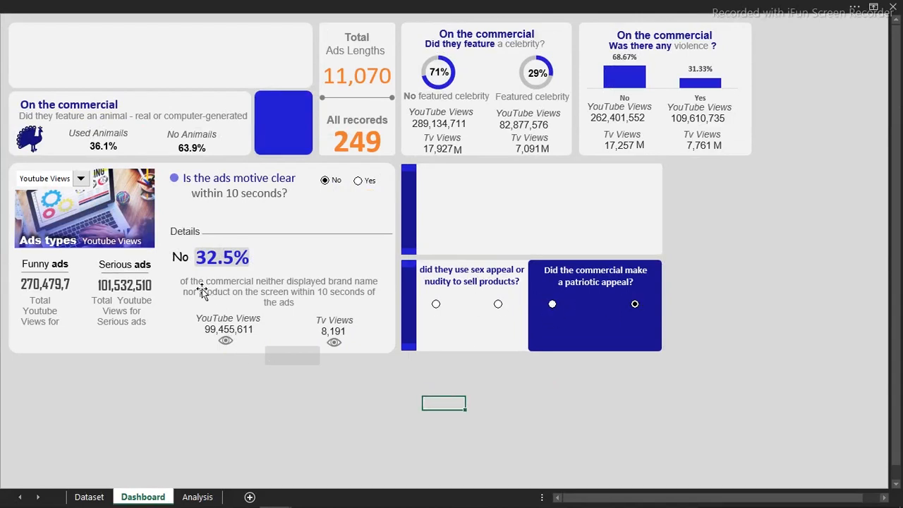
Copy the "No" label from the ads-motive panel to below the sex-appeal panel's first option button and centre its text
left_click(179, 259)
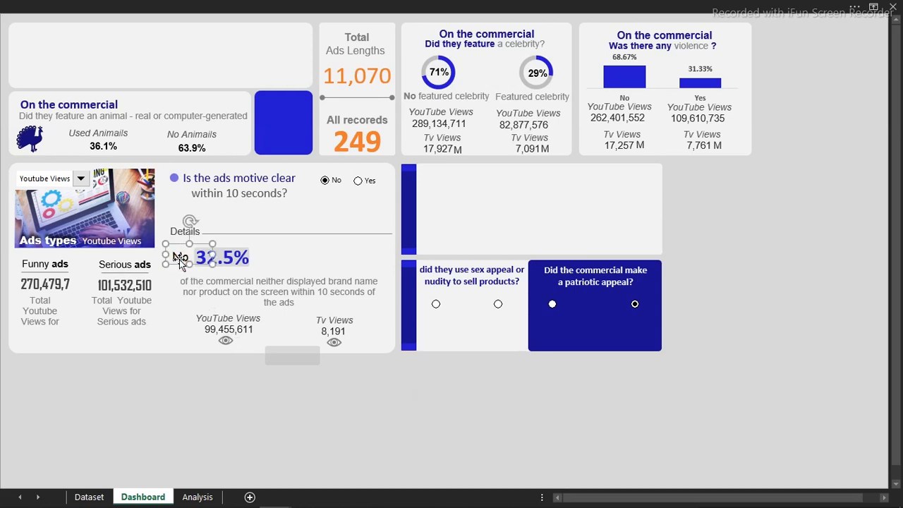
left_click_drag(180, 259, 439, 331)
left_click(145, 7)
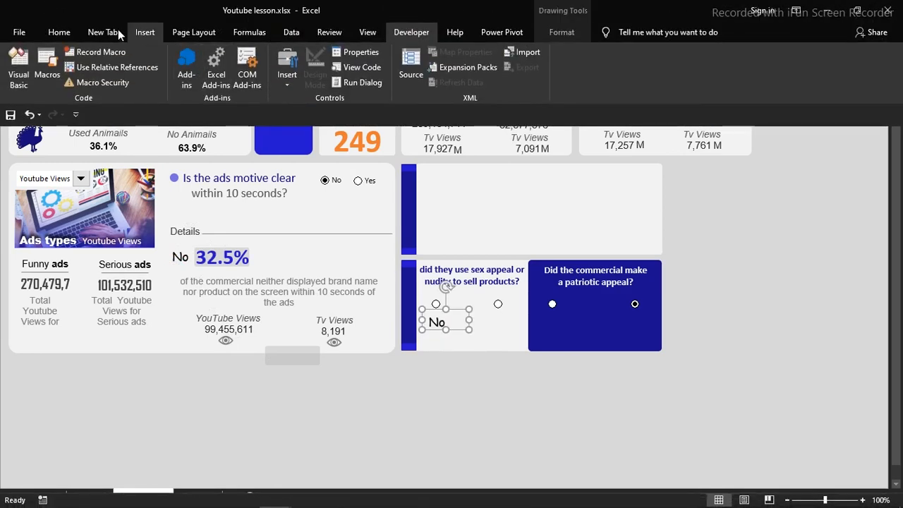
left_click(59, 33)
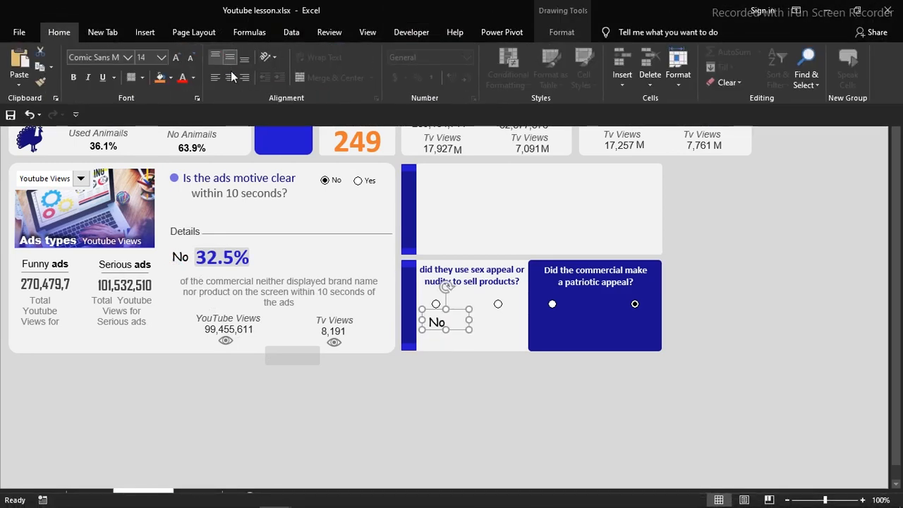
left_click(231, 79)
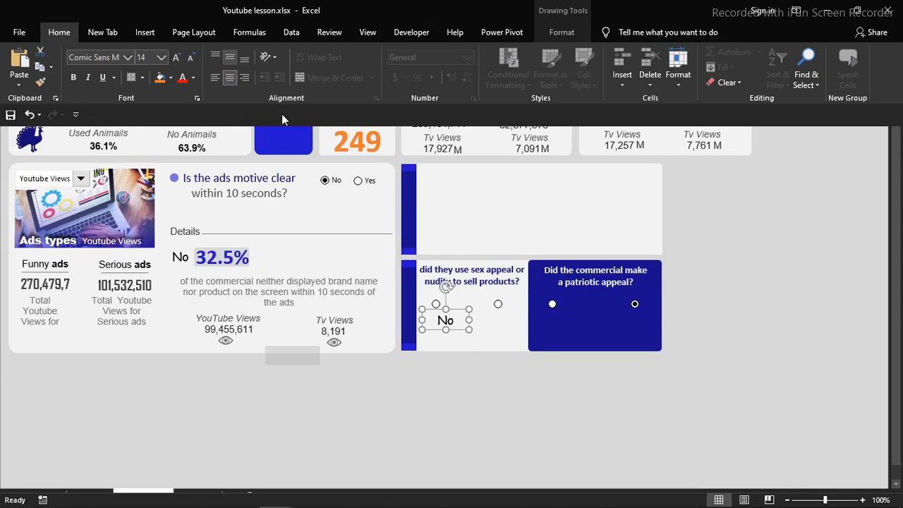
Duplicate the "No" label below the sex-appeal panel's second option button and change the first label's text to "Yes"
left_click(446, 324)
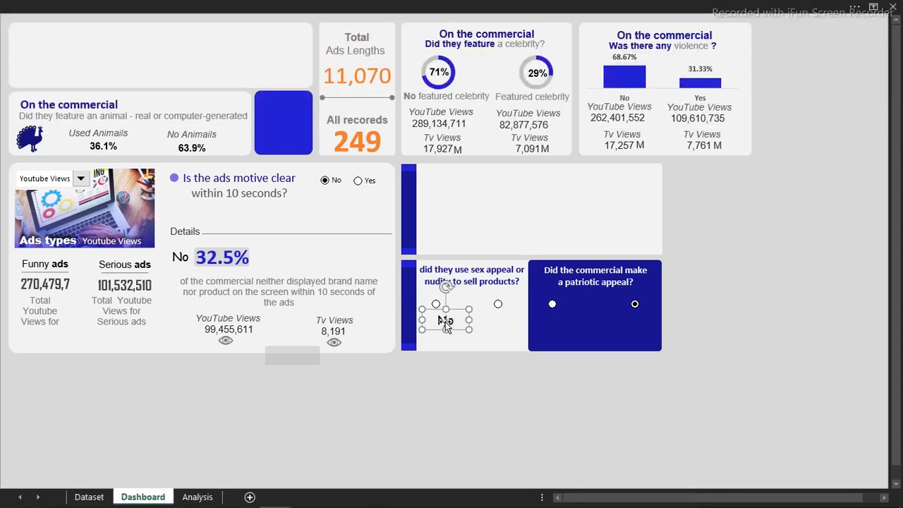
left_click_drag(446, 325, 513, 327)
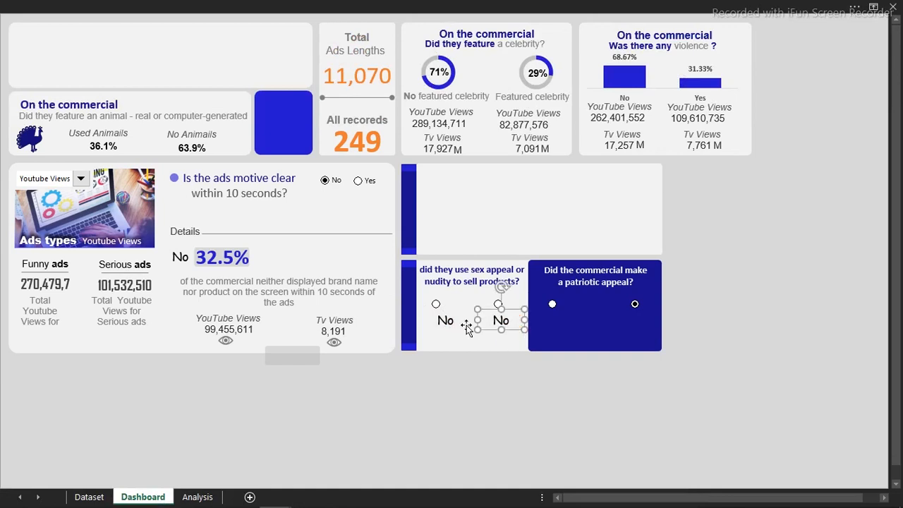
left_click(453, 329)
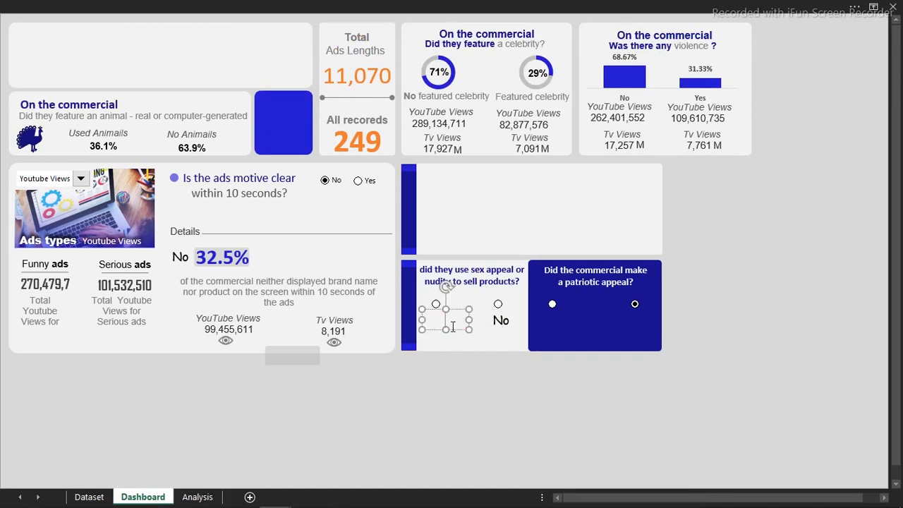
left_click(475, 376)
Duplicate the "Yes" and "No" labels into the patriotic-appeal panel, one below each option button
left_click(452, 328)
left_click_drag(452, 327, 514, 341)
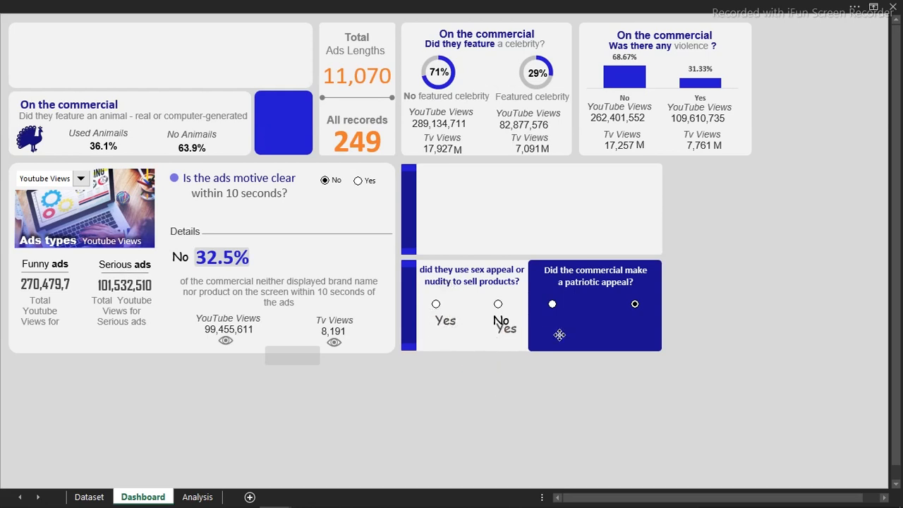
left_click(502, 324)
left_click_drag(504, 326, 620, 335)
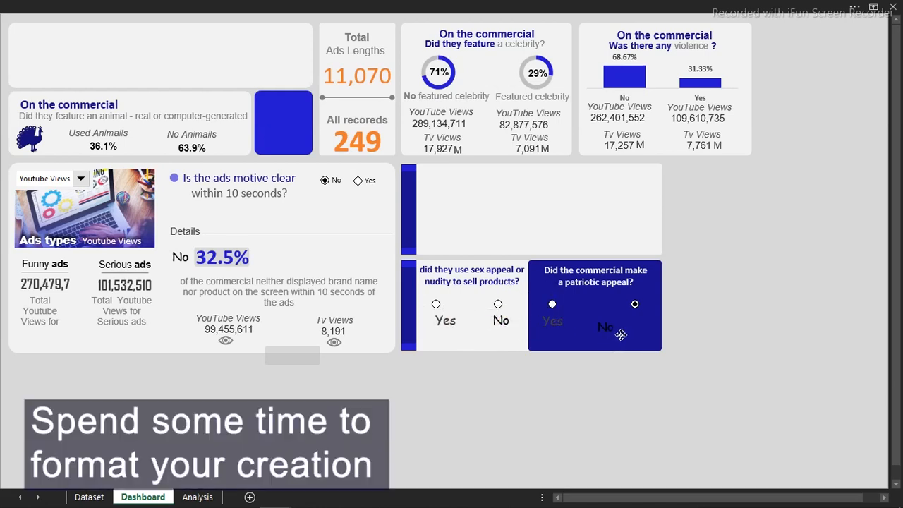
Change the font colour of the patriotic-appeal panel's "Yes" and "No" labels to a light grey theme shade of white
left_click(644, 329)
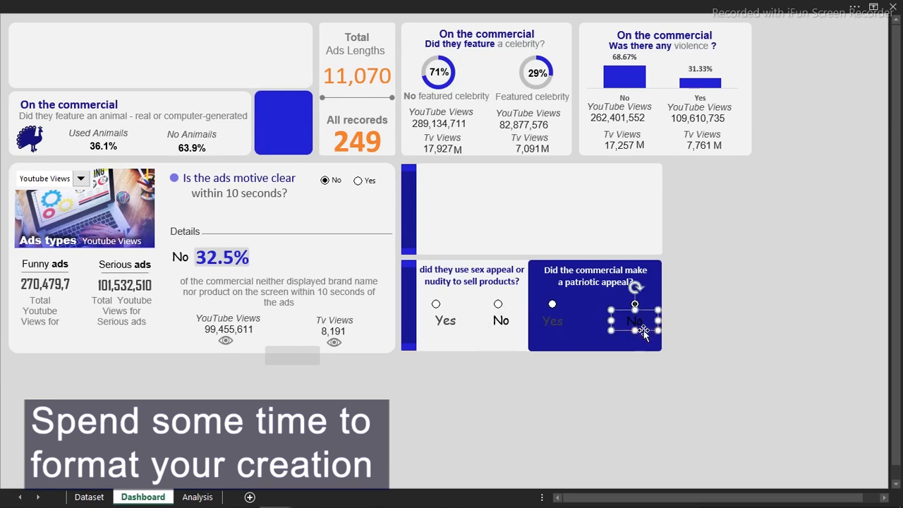
left_click(557, 323, "shift")
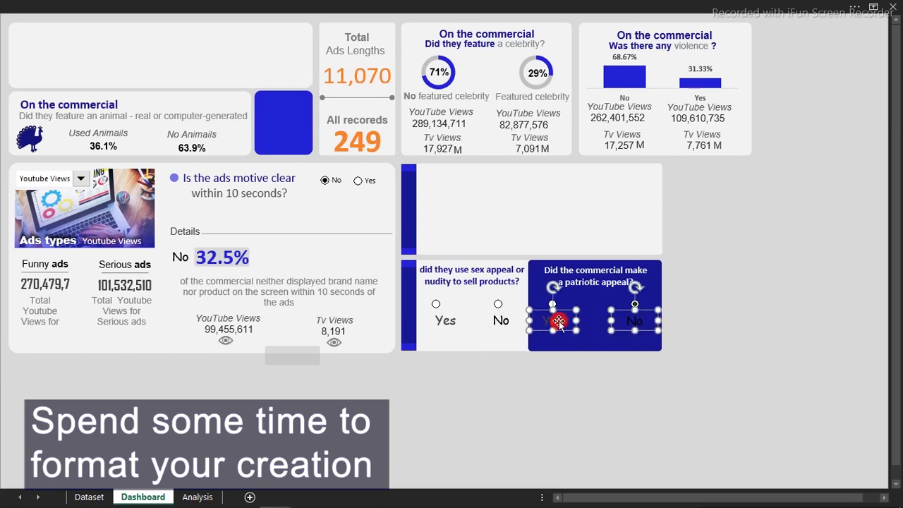
left_click(204, 7)
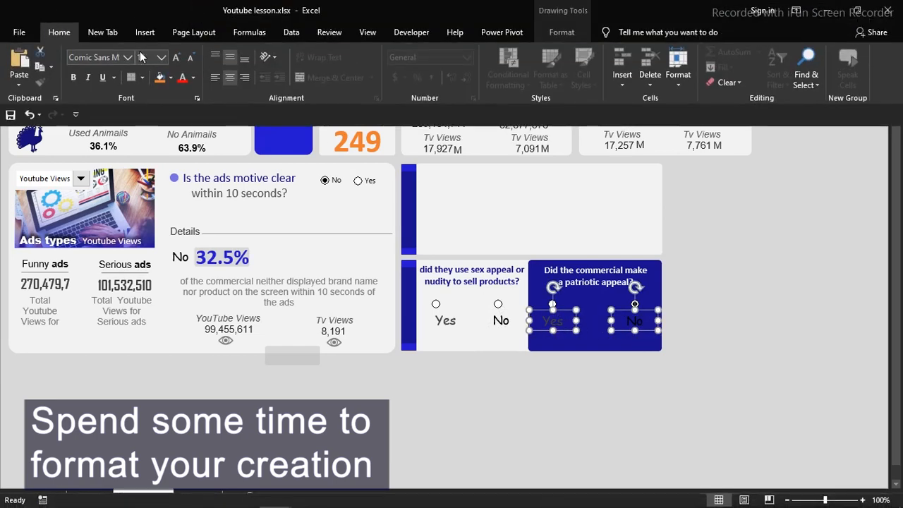
left_click(192, 77)
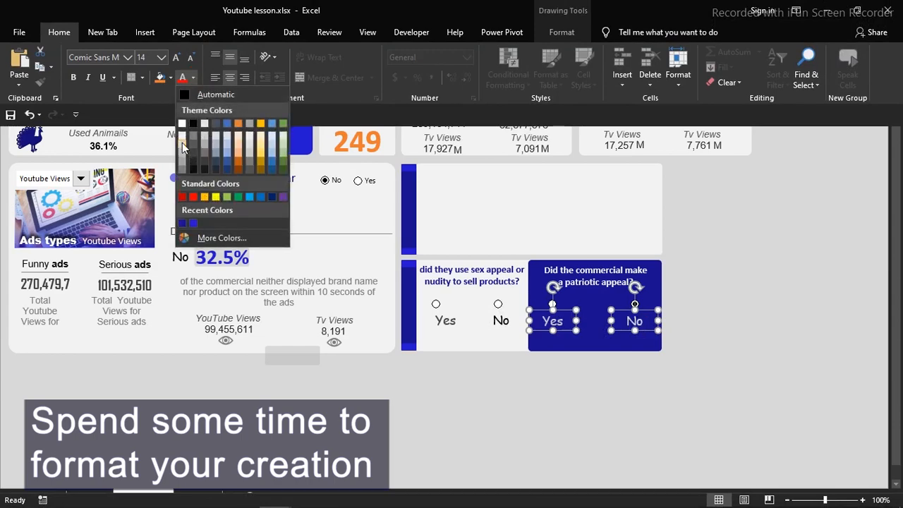
left_click(182, 143)
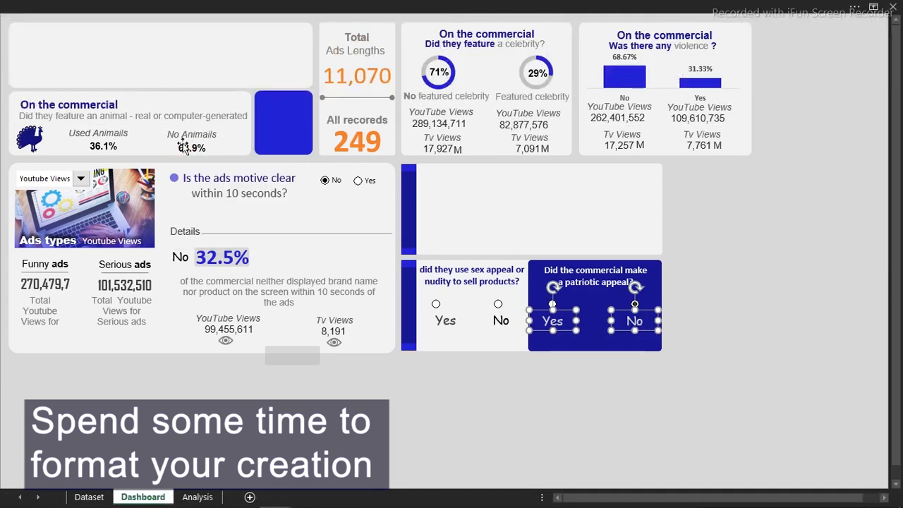
Align the tops of all four "Yes" and "No" labels across the sex-appeal and patriotic-appeal panels
left_click(446, 321, "shift")
left_click(501, 321, "shift")
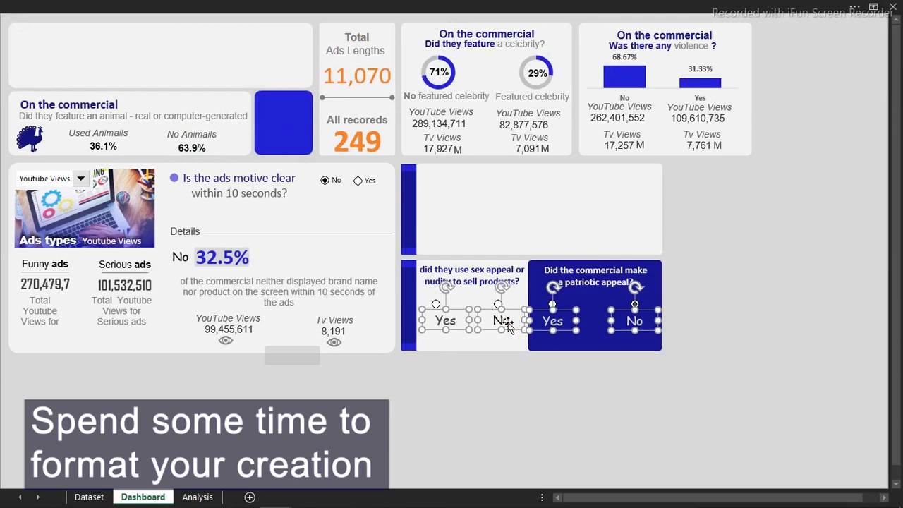
left_click(594, 5)
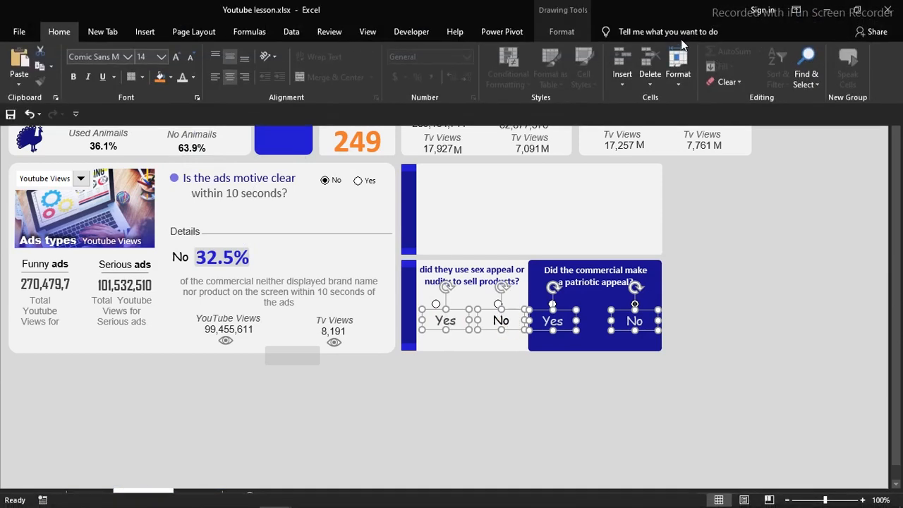
left_click(584, 35)
left_click(730, 52)
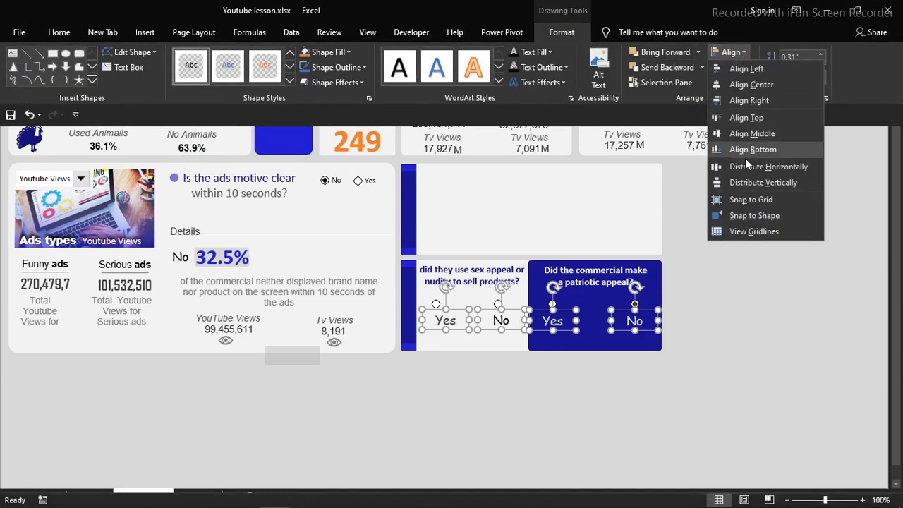
left_click(746, 117)
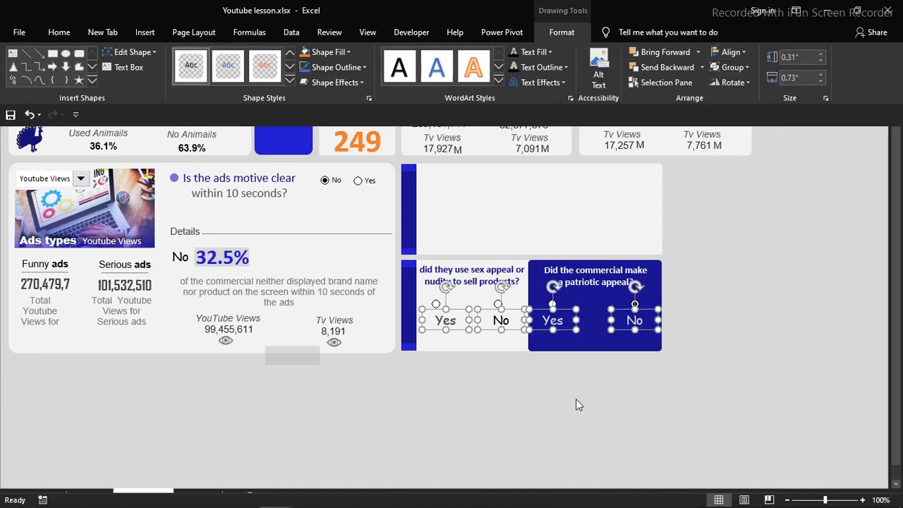
Deselect the labels and test the sex-appeal panel's option buttons, choosing "No" and then "Yes"
left_click(576, 399)
left_click(576, 399)
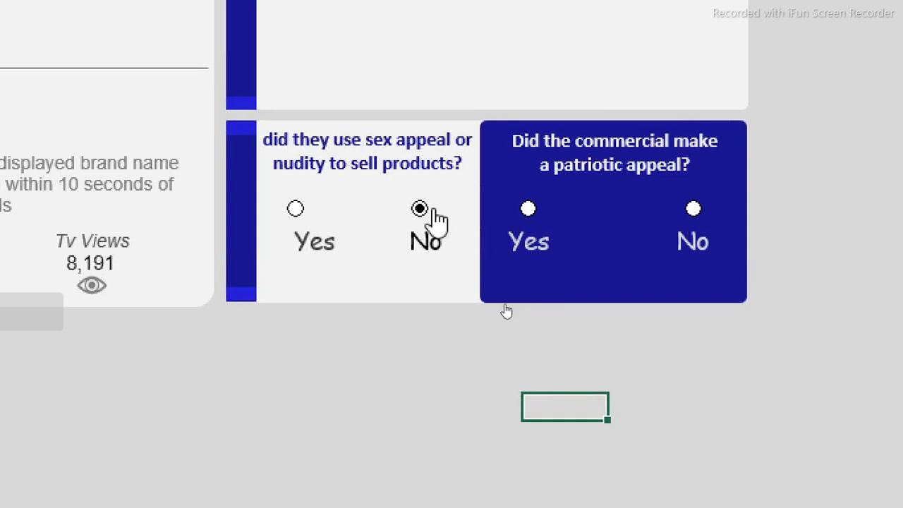
left_click(295, 209)
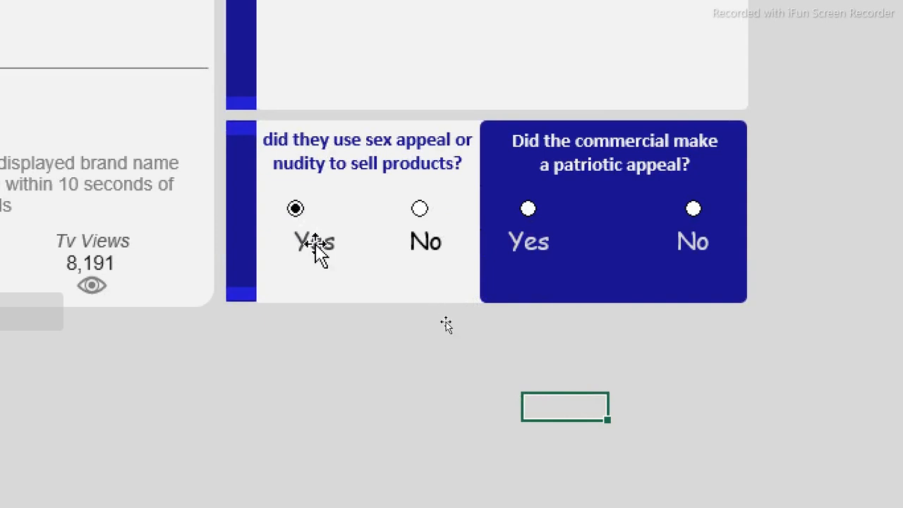
Duplicate all four "Yes" and "No" labels in both appeal panels, placing the copies directly beneath the originals
left_click(314, 243)
left_click(433, 242, "shift")
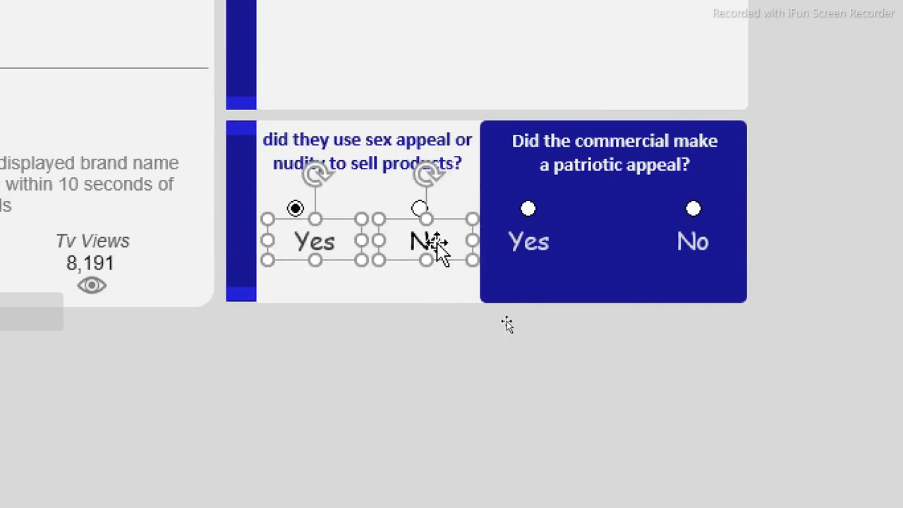
left_click(539, 244, "shift")
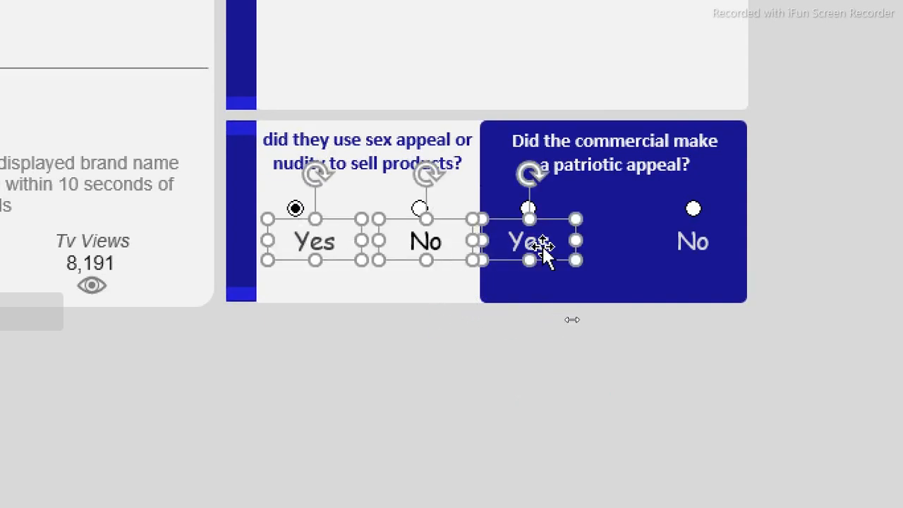
left_click(697, 245, "shift")
left_click_drag(712, 268, 709, 296, "ctrl")
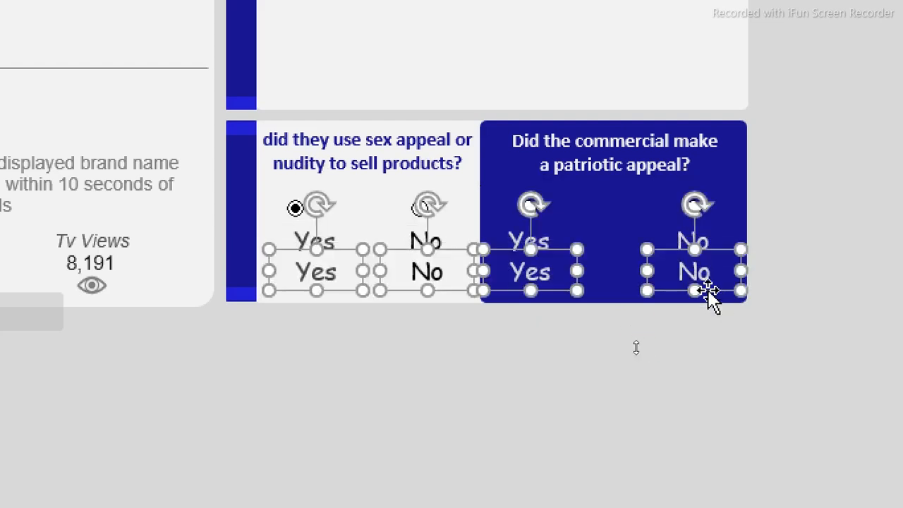
left_click(647, 360)
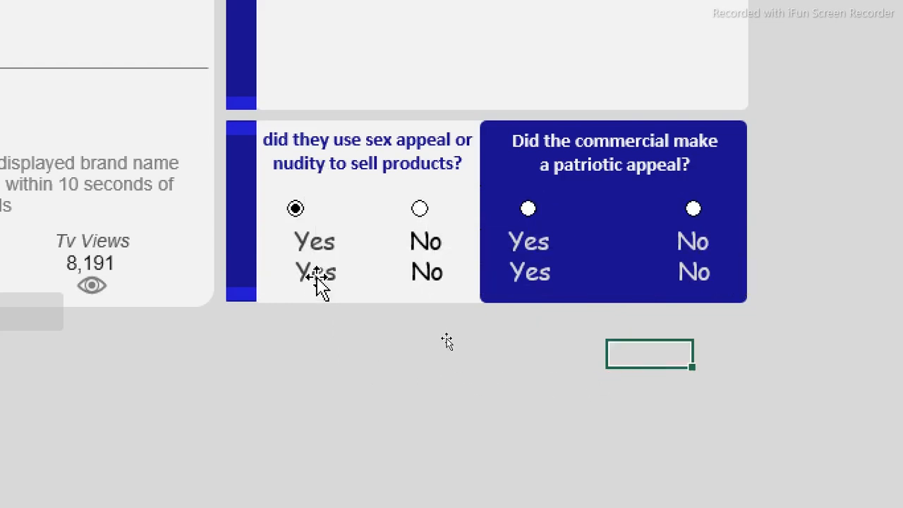
Select the duplicated "Yes" label in the sex-appeal panel and show the formula bar
left_click(318, 283)
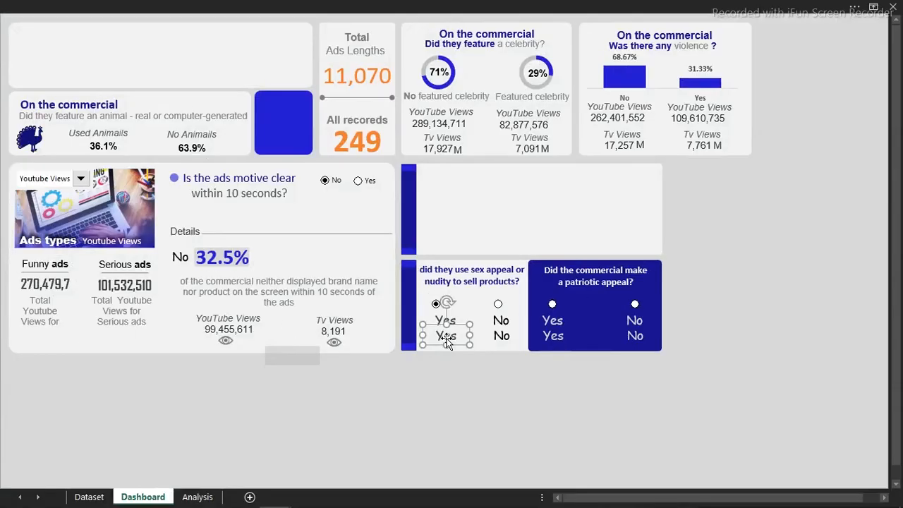
left_click(332, 10)
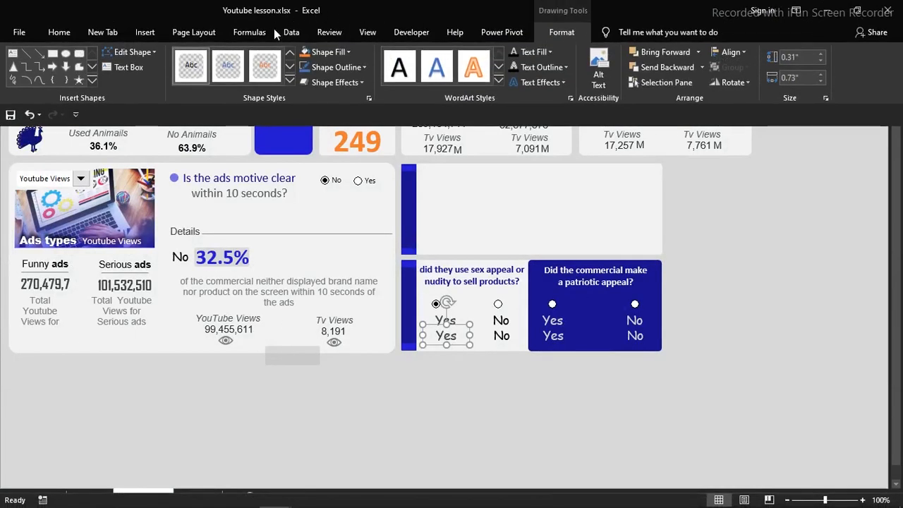
left_click(367, 32)
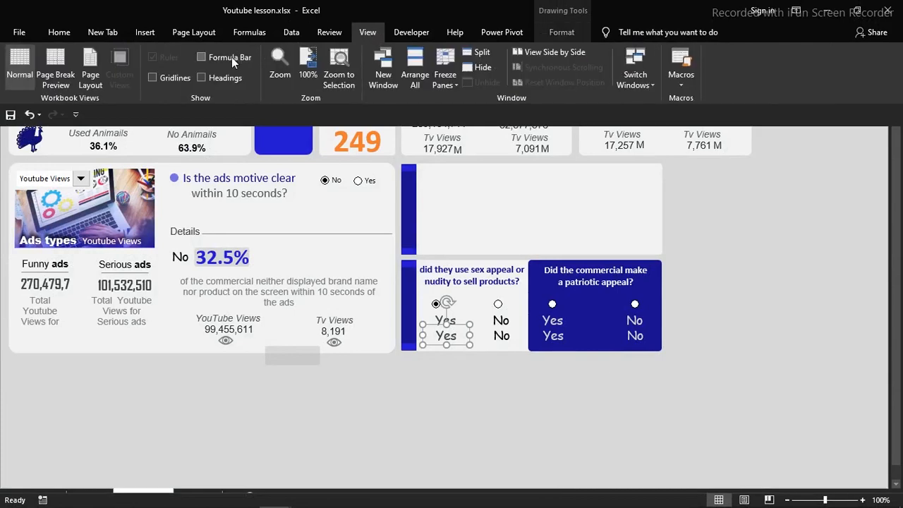
left_click(202, 57)
Link the sex-appeal panel's lower "Yes" label to the TRUE percentage with =Analysis!AJ5, and deselect it
left_click_drag(258, 34, 141, 30)
type("=")
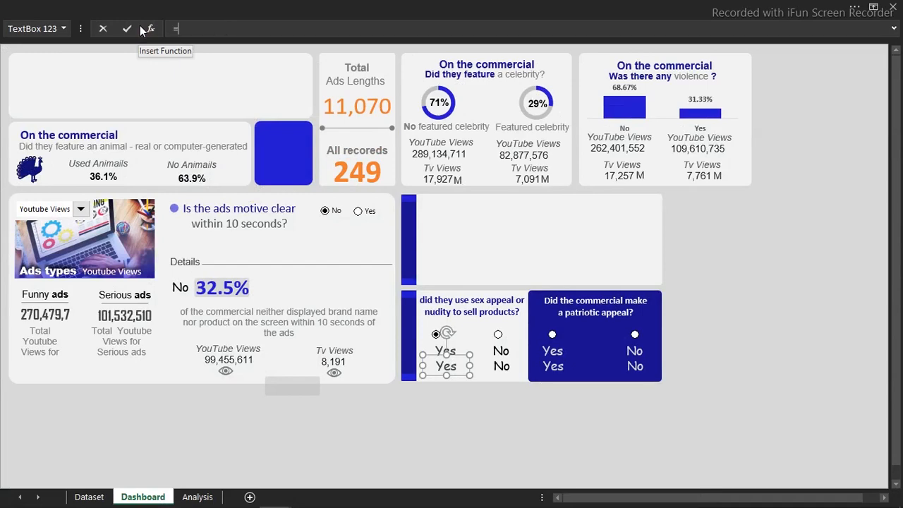
left_click(197, 497)
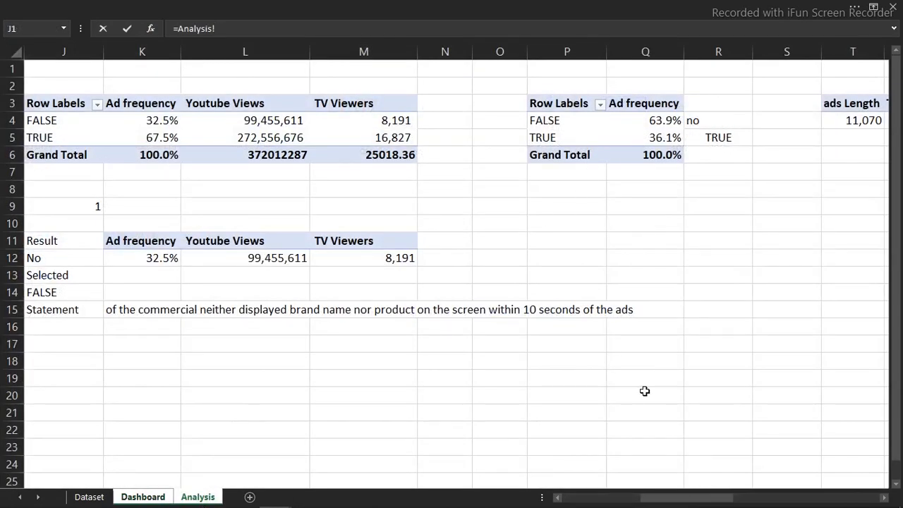
left_click_drag(664, 498, 842, 458)
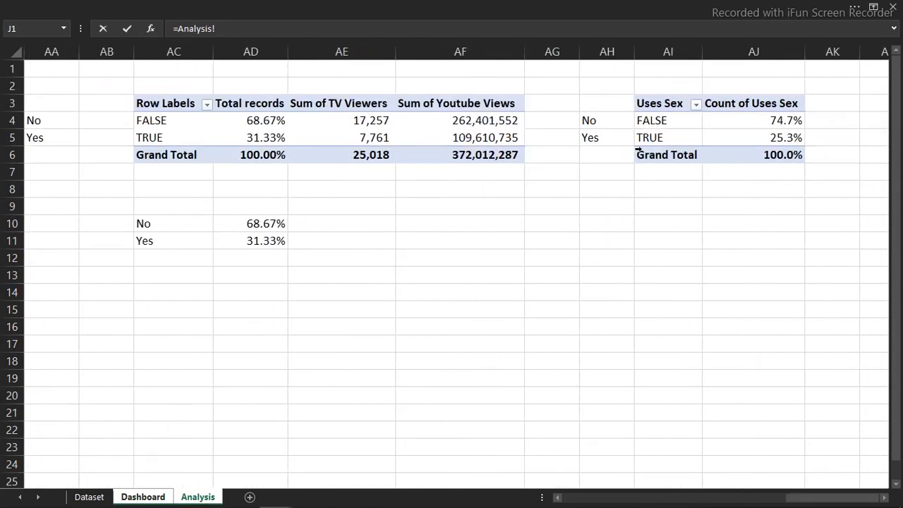
left_click(760, 140)
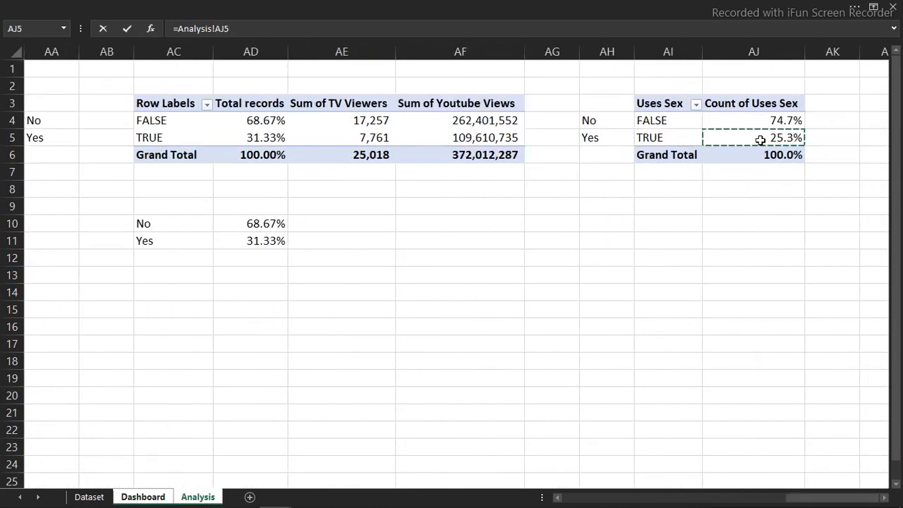
key("Return")
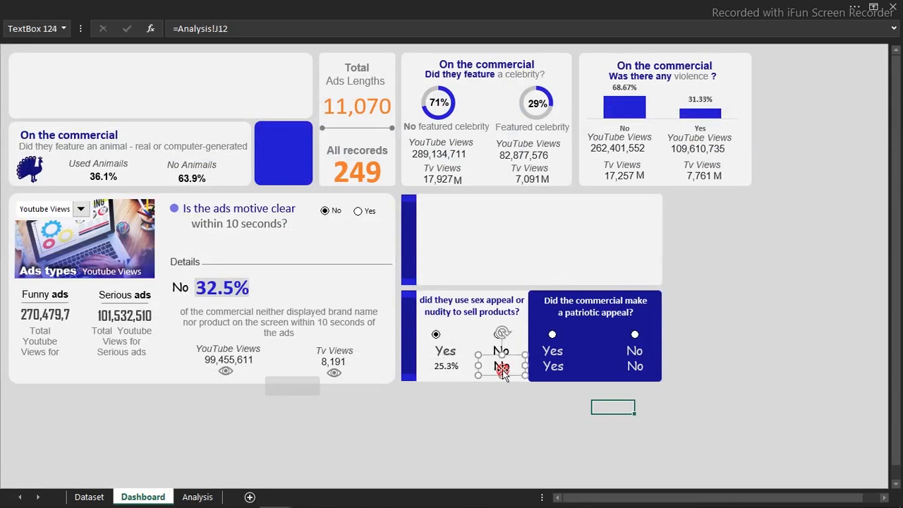
left_click(444, 407)
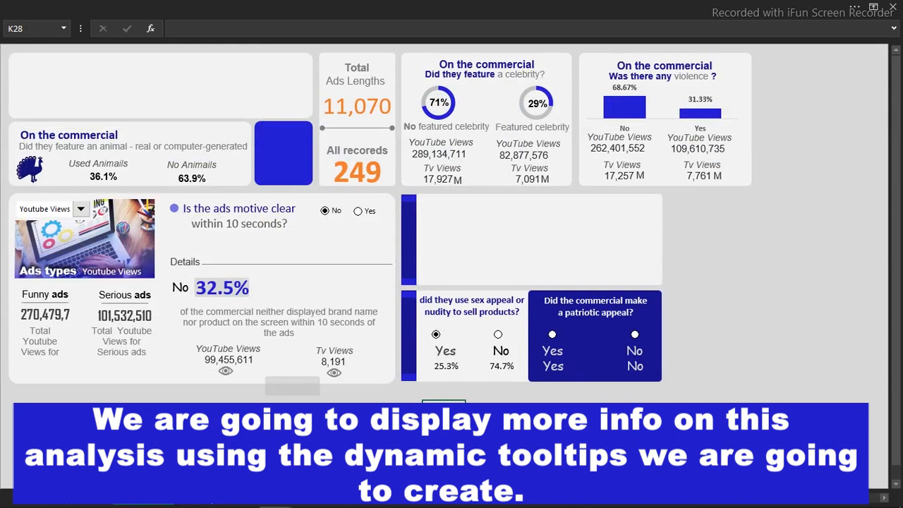
Move the Uses Sex pivot table and its No/Yes labels, AH3:AJ7 on the Analysis sheet, to cell B3 of a new worksheet
left_click(198, 496)
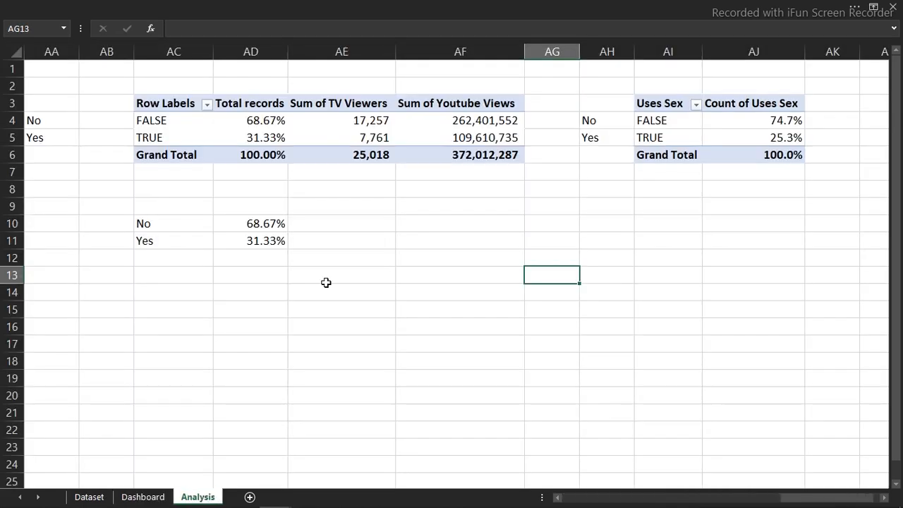
left_click_drag(608, 103, 740, 168)
key("ctrl+c")
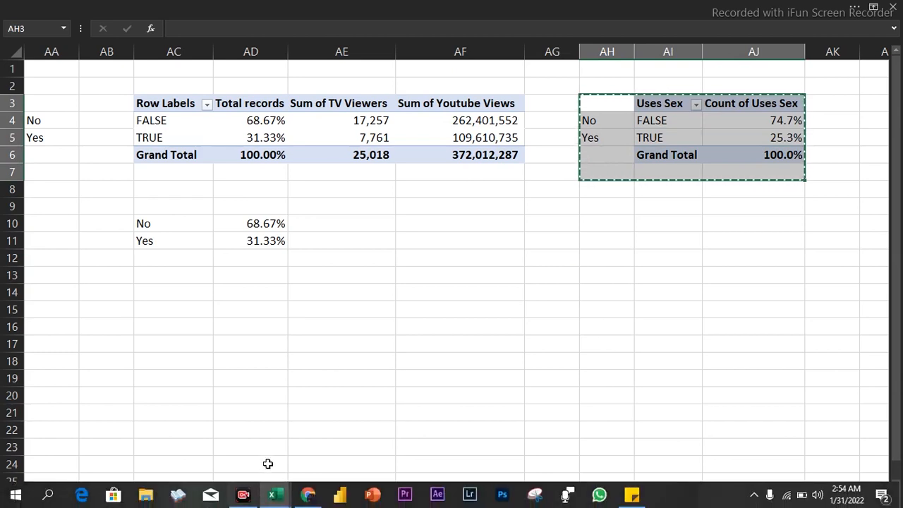
left_click(247, 497)
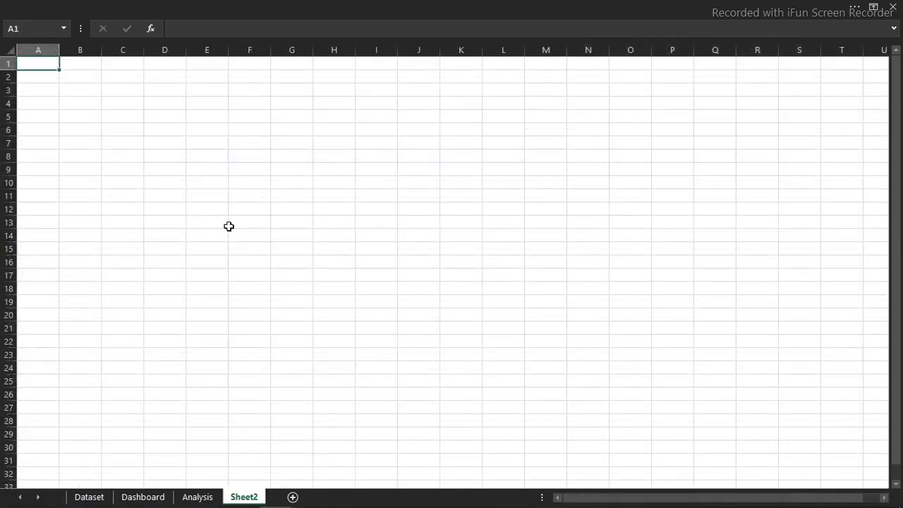
left_click(78, 87)
key("ctrl+v")
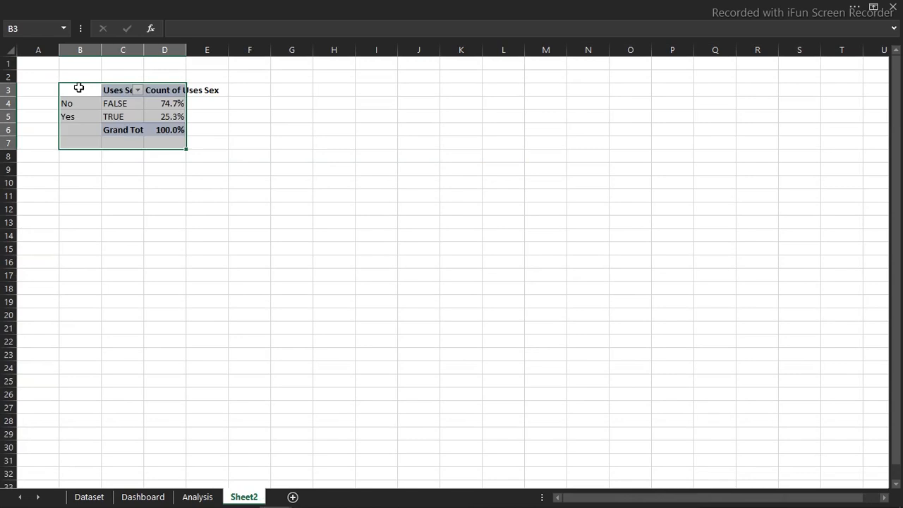
scroll(78, 86, "up", 3)
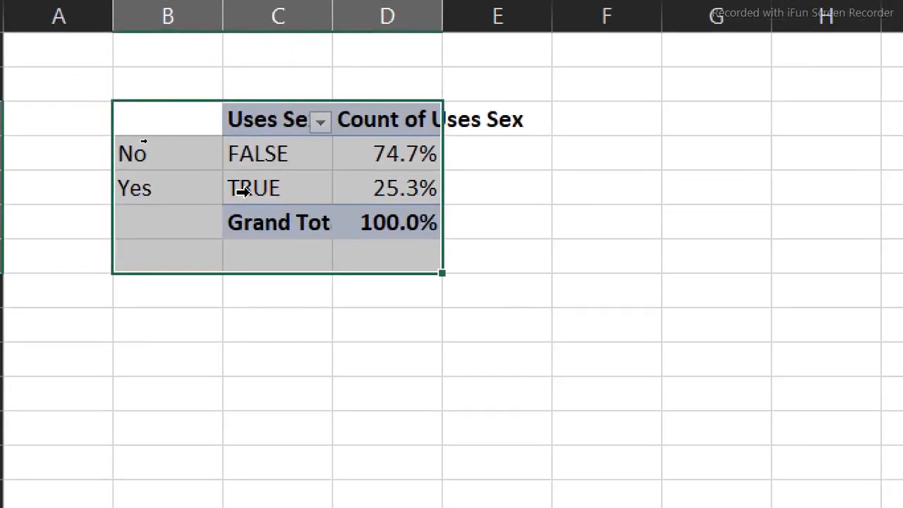
Rename the new worksheet holding the Uses Sex pivot table to "Tooltip"
left_click(143, 143)
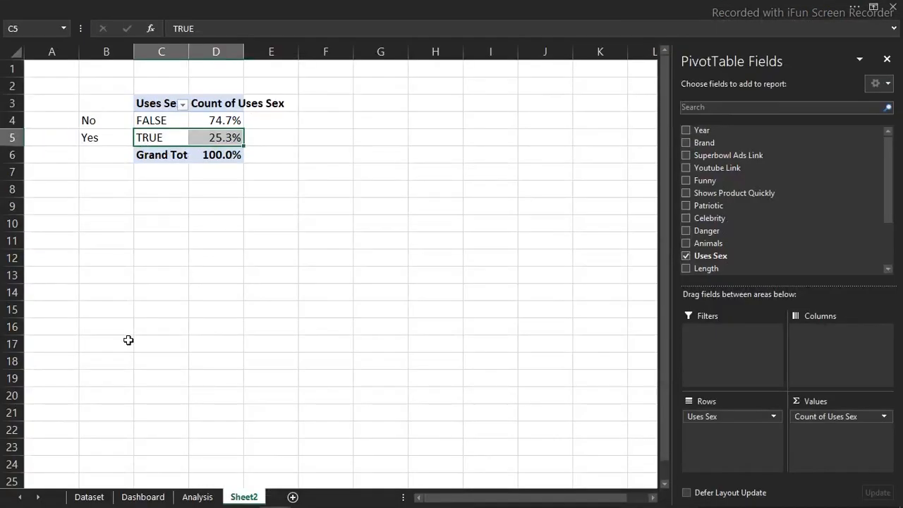
double_click(240, 497)
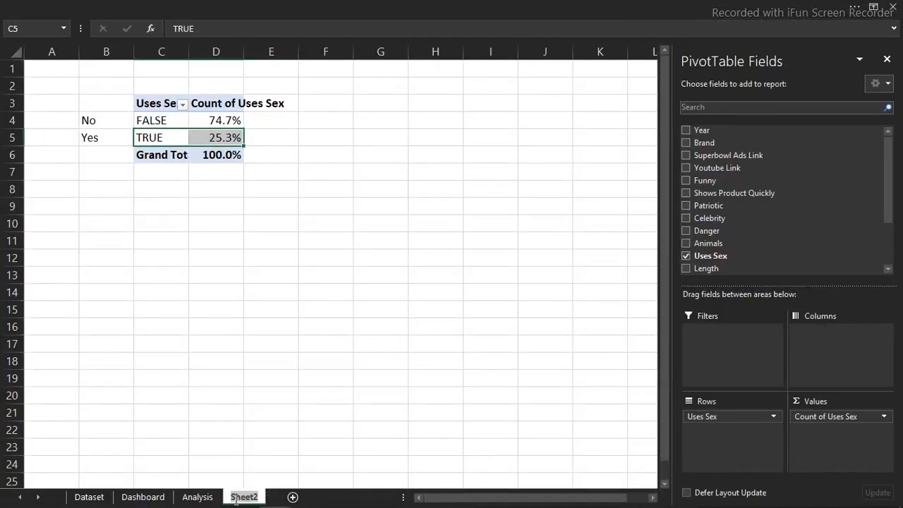
type("Tooltips")
key("Return")
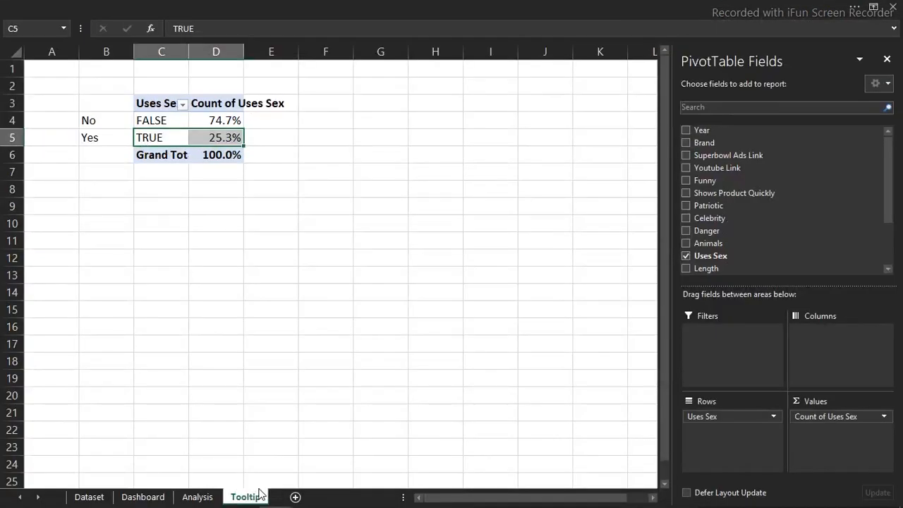
Check the cell link of the sex-appeal panel's "Yes" percentage label on the Dashboard sheet, and deselect it
left_click(143, 496)
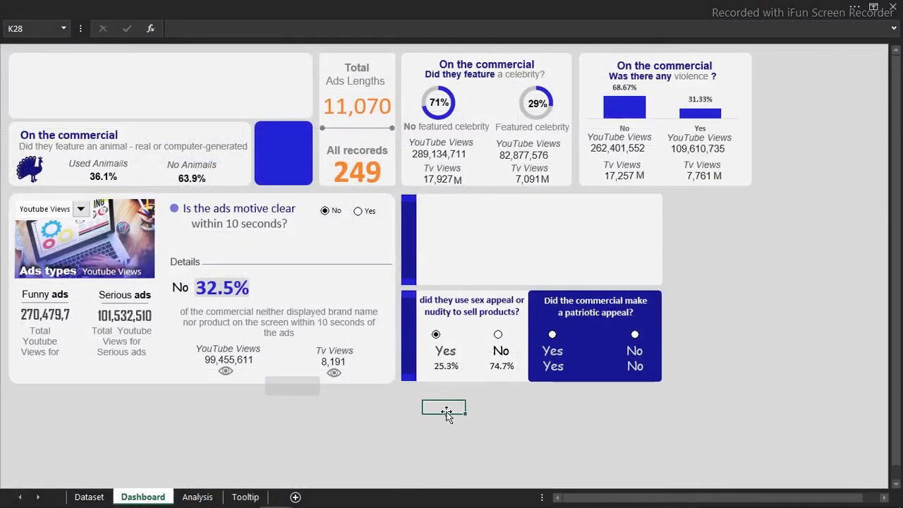
left_click(445, 368)
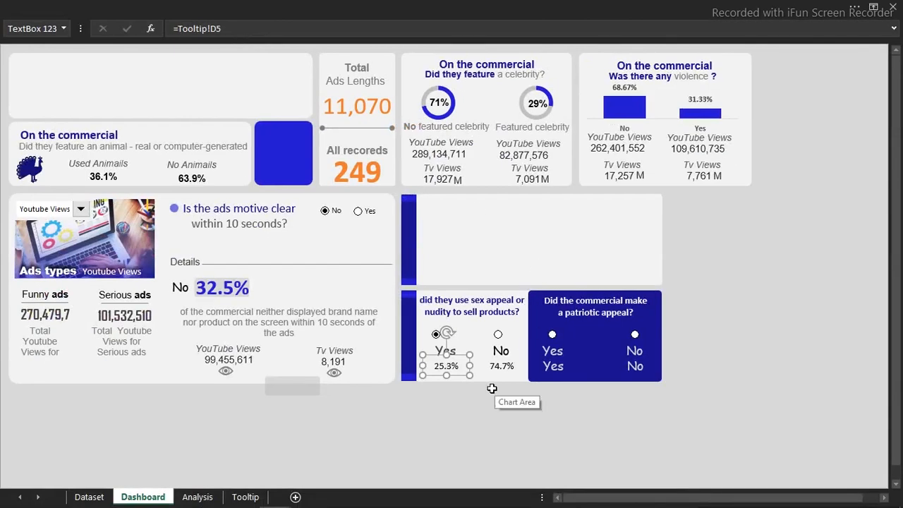
left_click(492, 390)
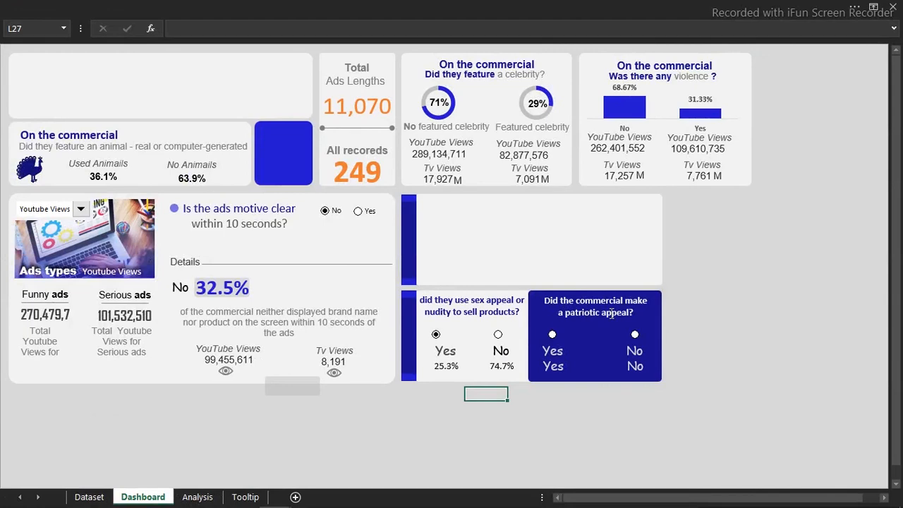
Switch to the data dictionary workbook and look up the description of the Patriotic field
mouse_move(275, 503)
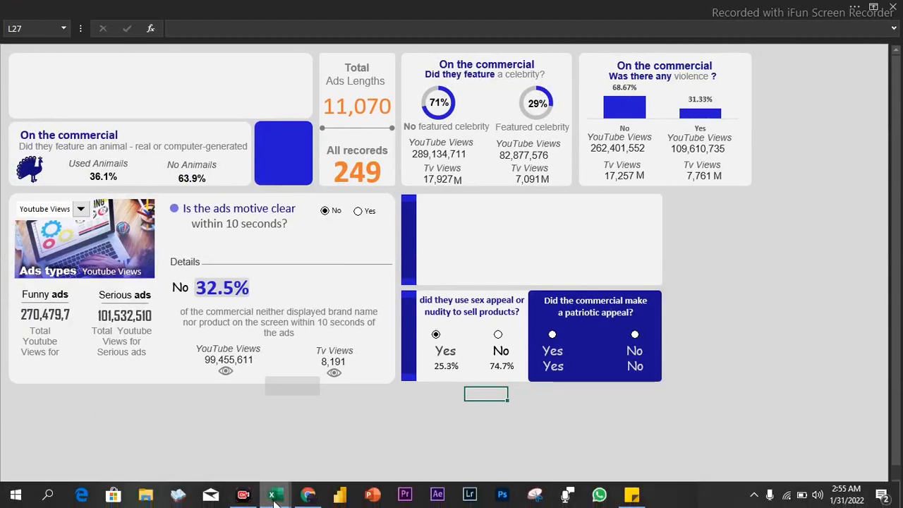
left_click(276, 460)
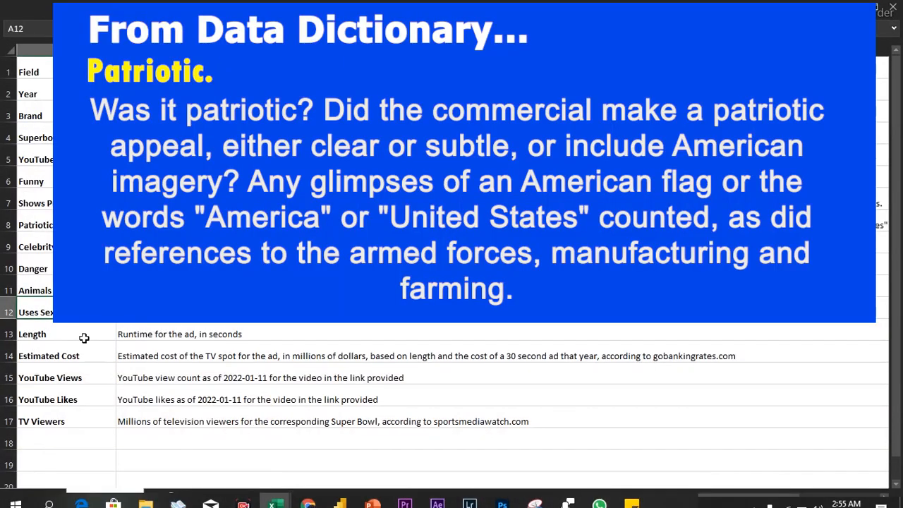
left_click(47, 231)
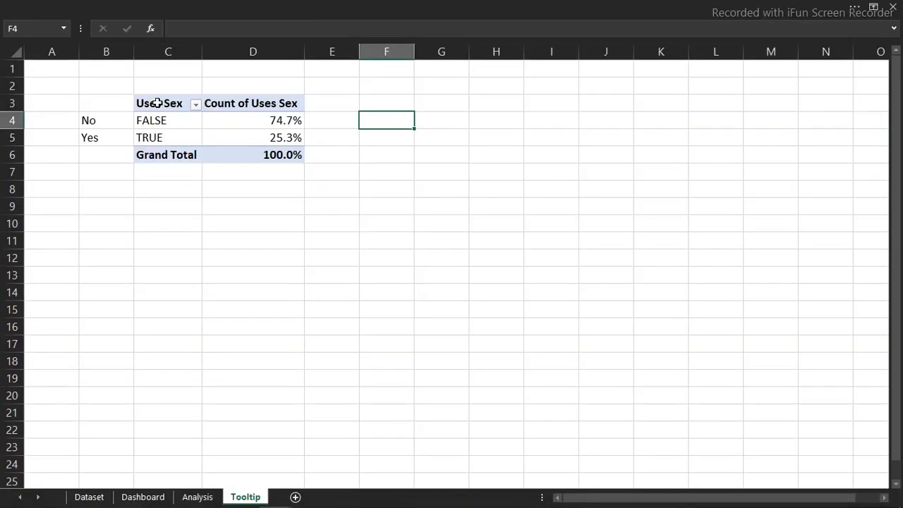
Copy the Uses Sex pivot table with its No/Yes labels, B3:D6 on the Tooltip sheet, to cell F3
left_click_drag(120, 104, 254, 155)
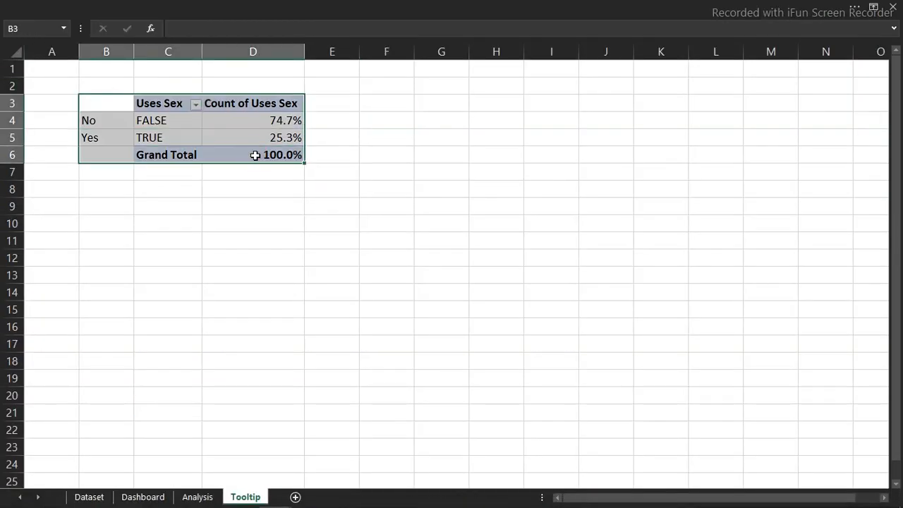
left_click(389, 111)
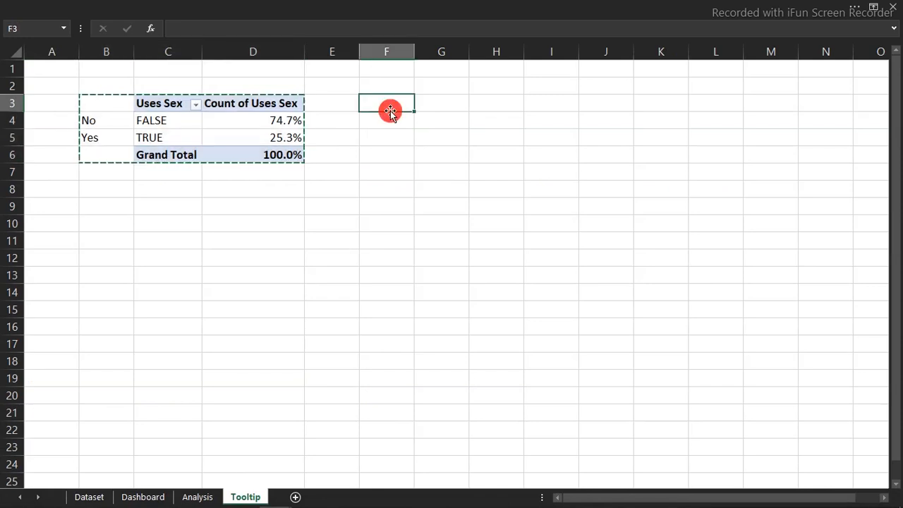
key("ctrl+v")
Replace Uses Sex in the copied pivot table with the Patriotic field, used as both the rows and the counted values
left_click(421, 136)
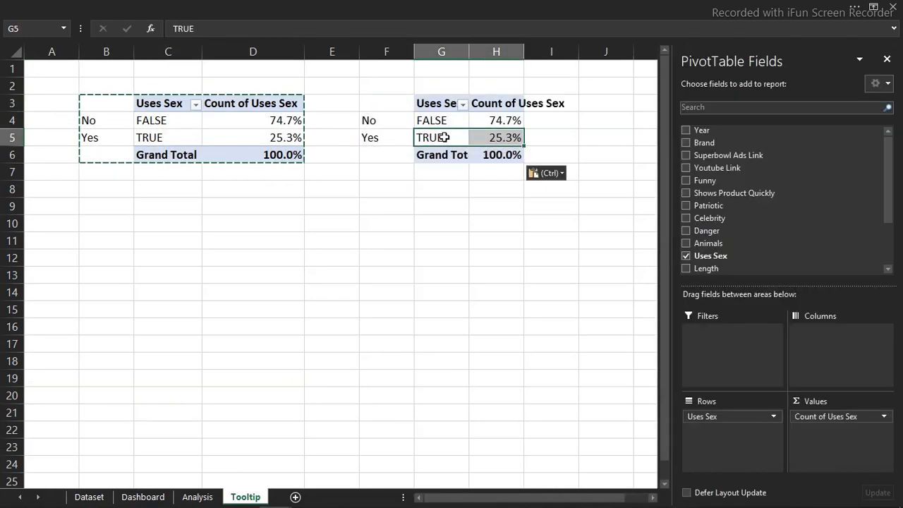
left_click(686, 257)
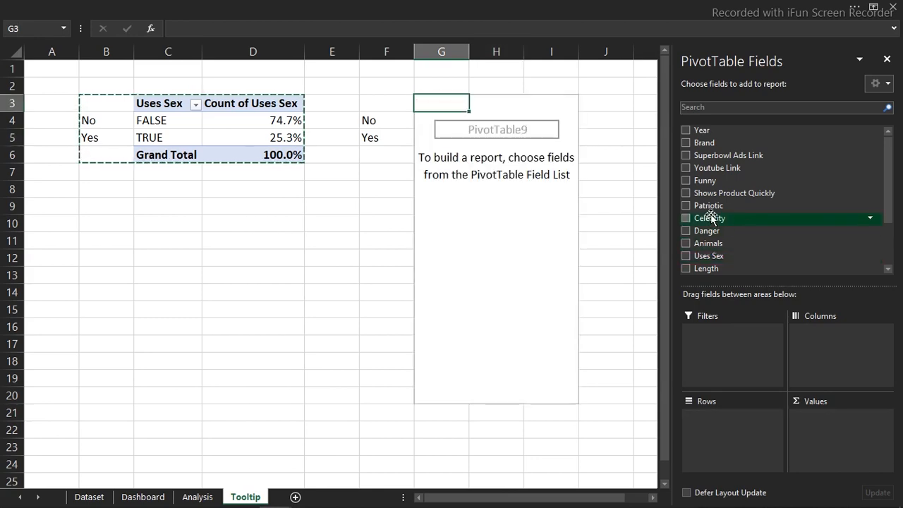
left_click_drag(703, 205, 729, 442)
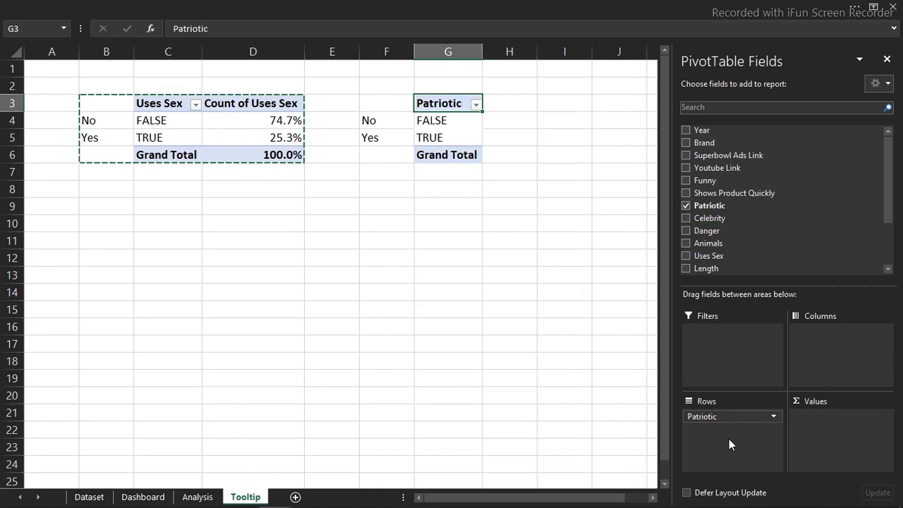
left_click_drag(710, 207, 818, 427)
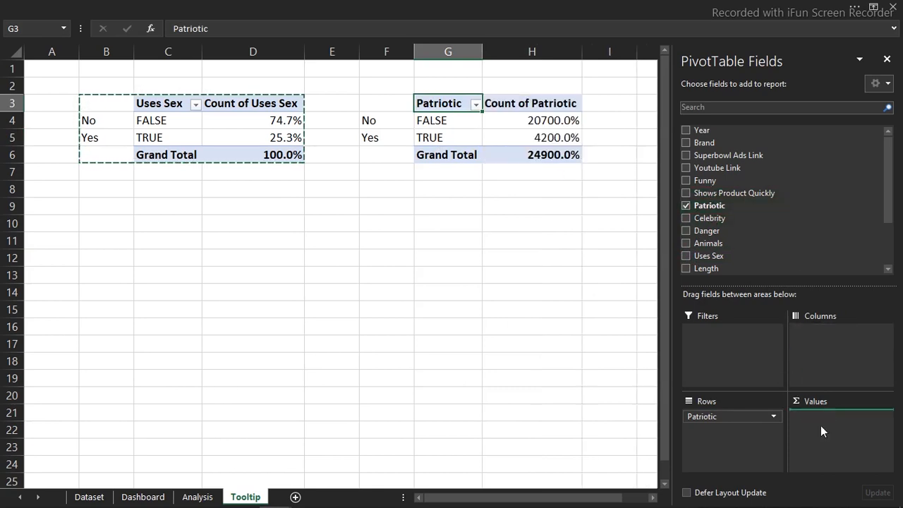
Show the Patriotic pivot table's counts as % of Grand Total, formatted as percentages with one decimal place
left_click(549, 121)
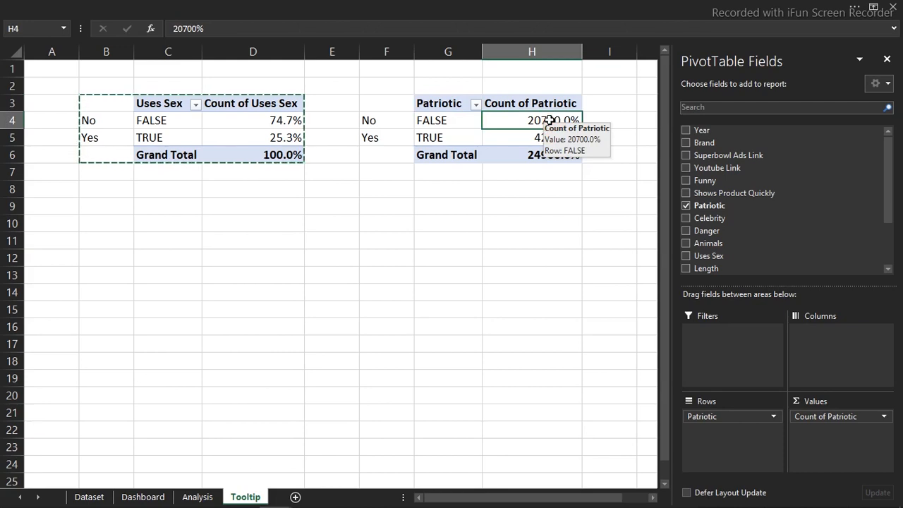
left_click_drag(549, 120, 547, 155)
right_click(530, 121)
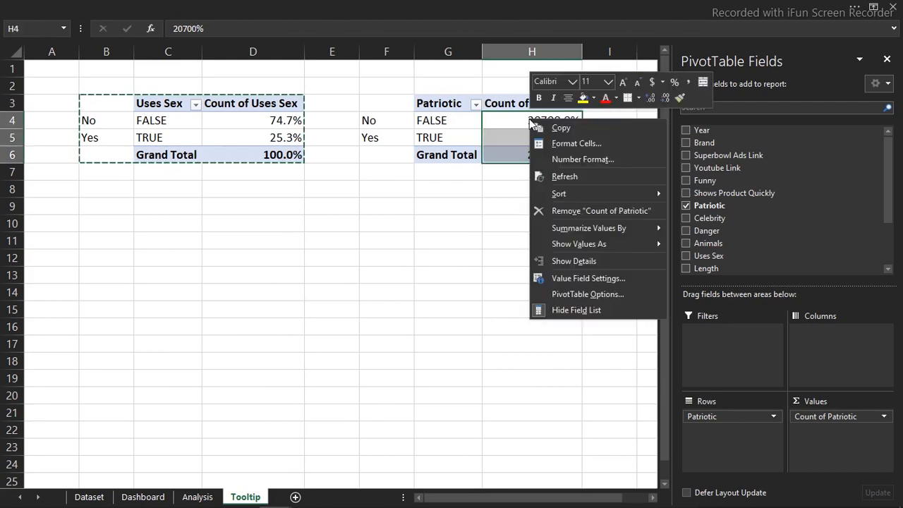
mouse_move(586, 240)
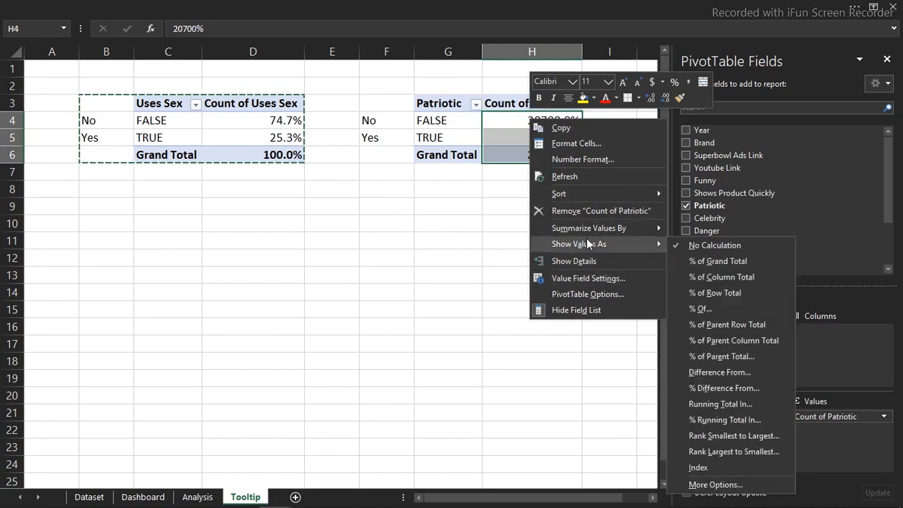
left_click(699, 260)
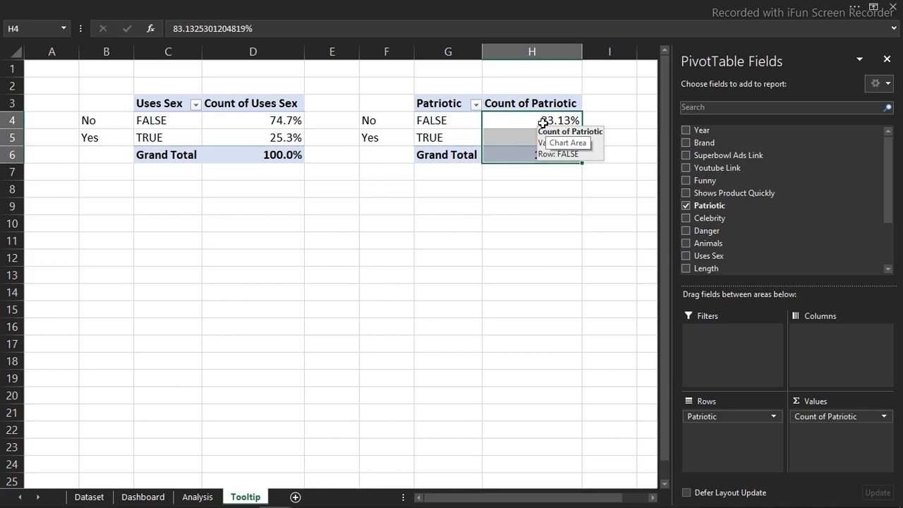
key("ctrl+1")
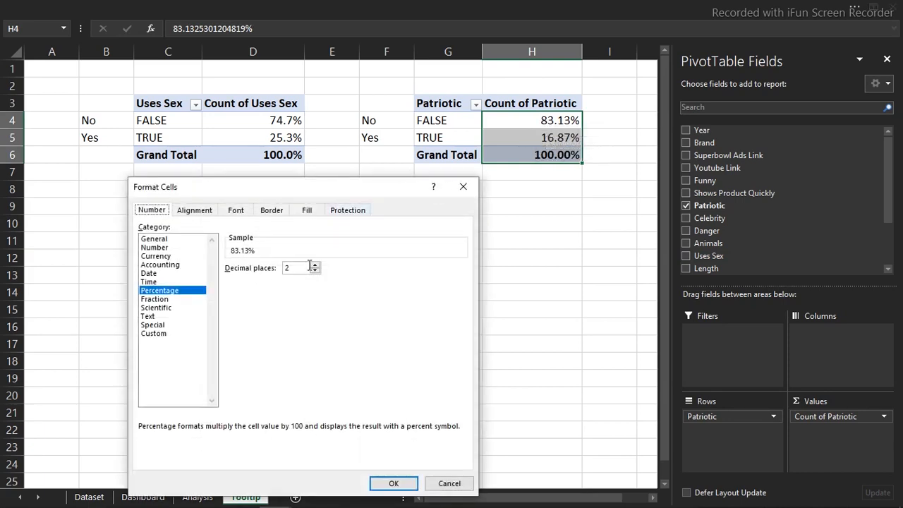
left_click(316, 273)
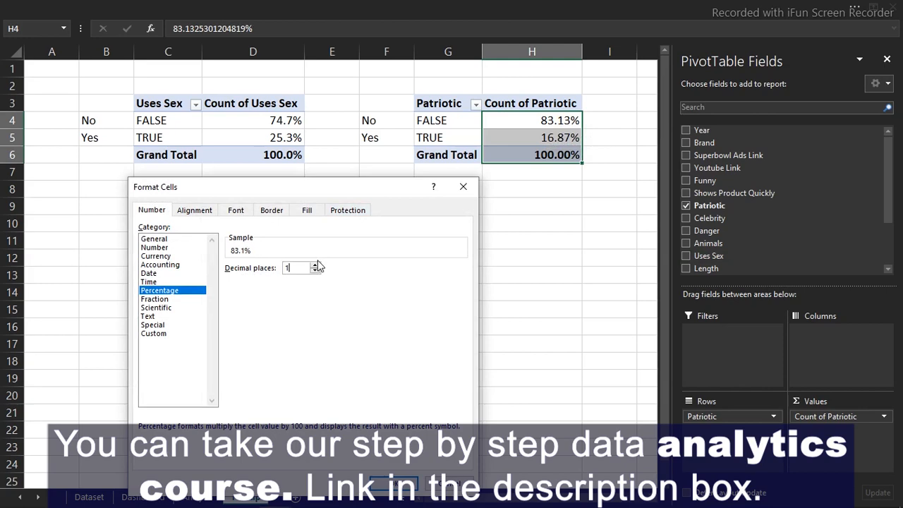
key("Return")
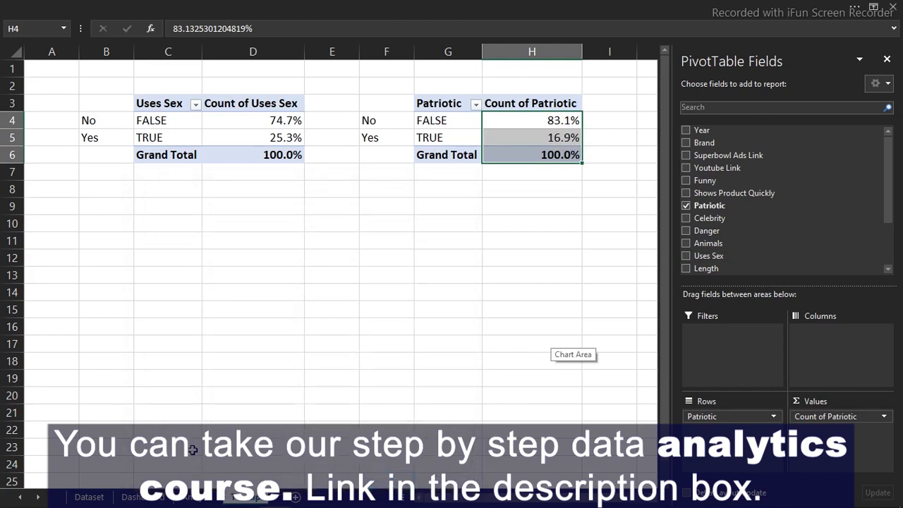
Link the patriotic-appeal panel's Yes and No percentage labels on the Dashboard sheet to the Patriotic pivot table's percentages
left_click(162, 499)
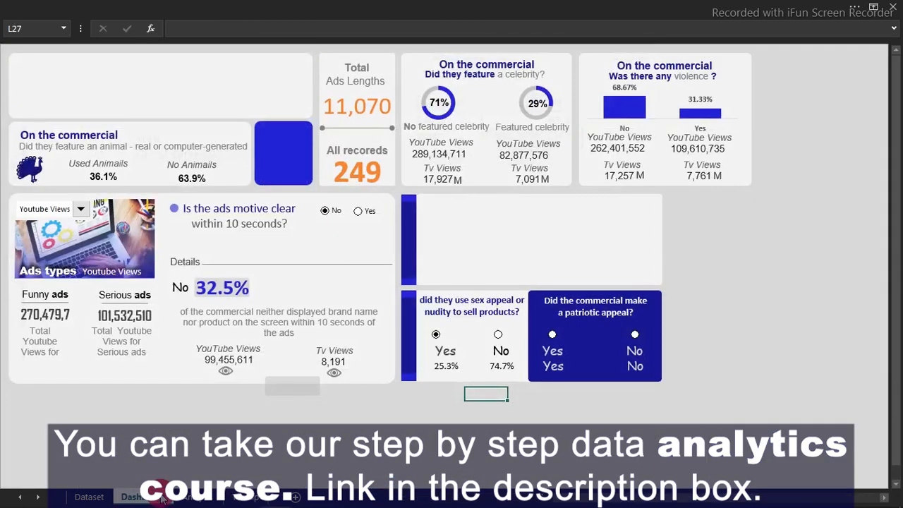
left_click(555, 368)
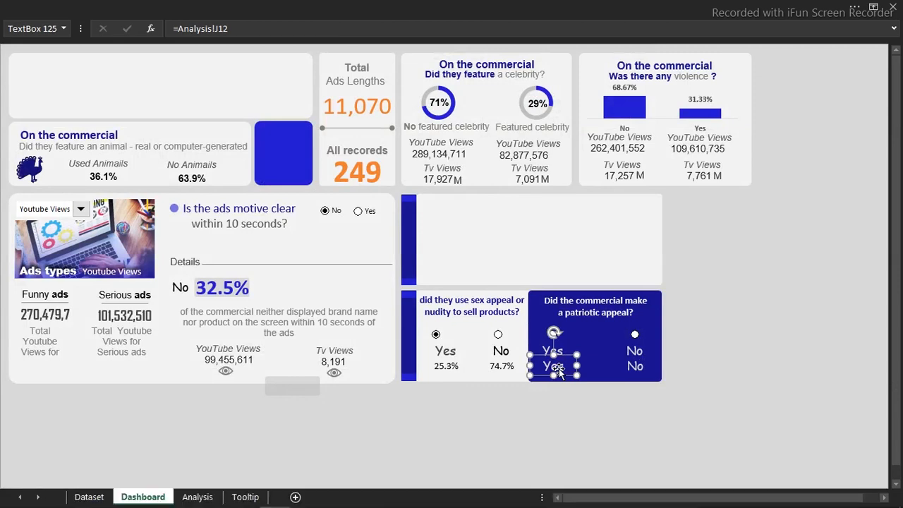
key("Escape")
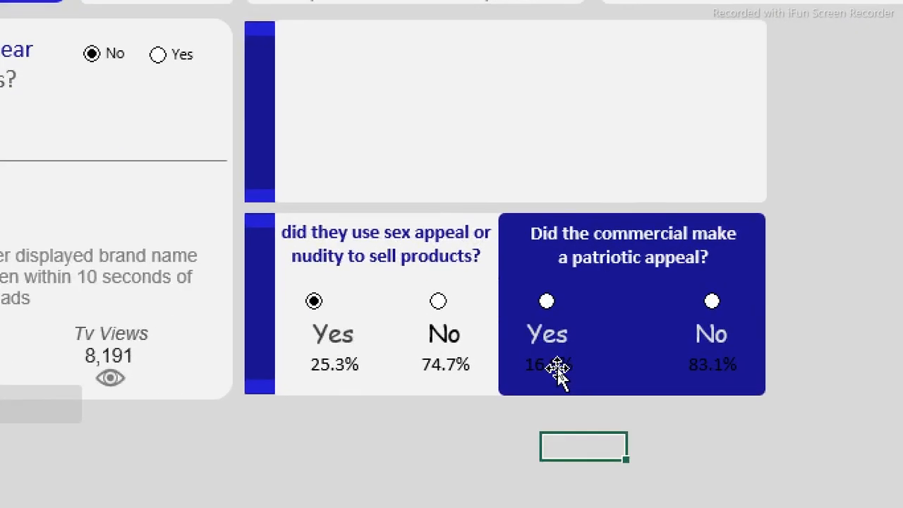
Format the patriotic panel's Yes and No percentages as 12-point, bold, light gray text, and deselect them
left_click(558, 367)
left_click(698, 366, "ctrl")
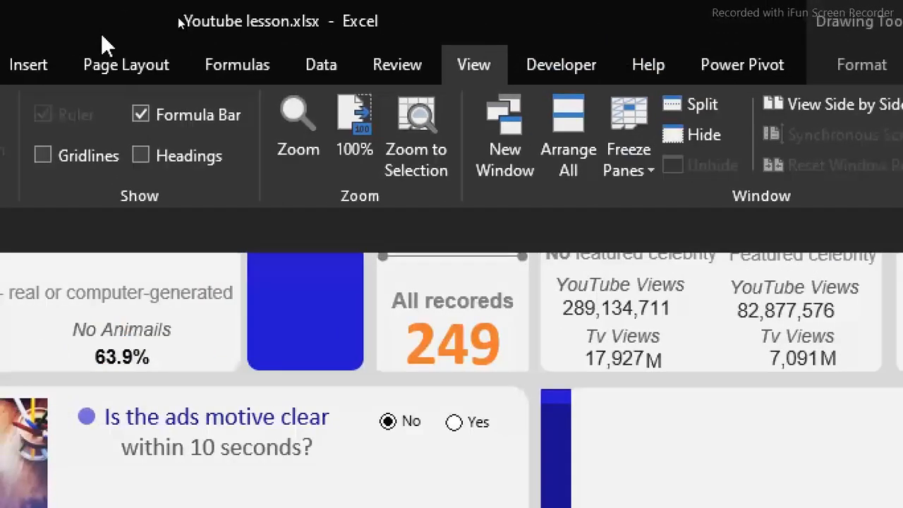
left_click(132, 70)
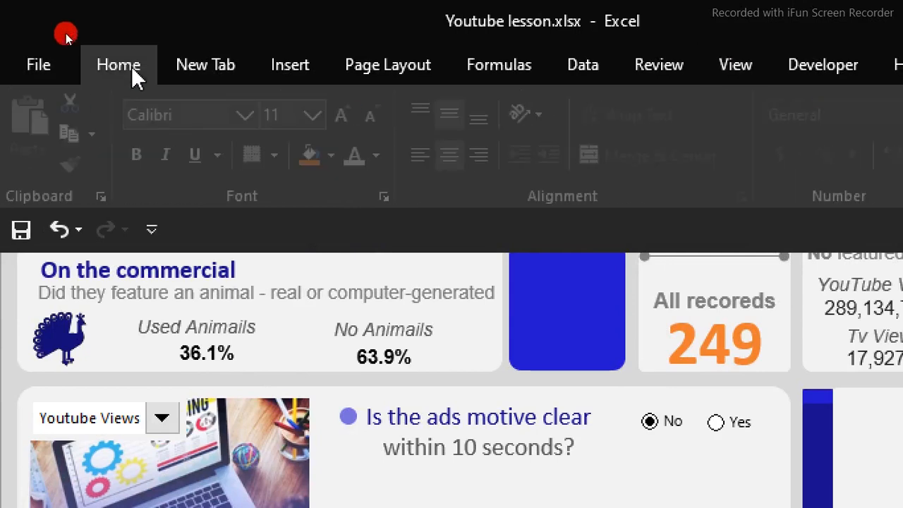
left_click(353, 117)
left_click(388, 156)
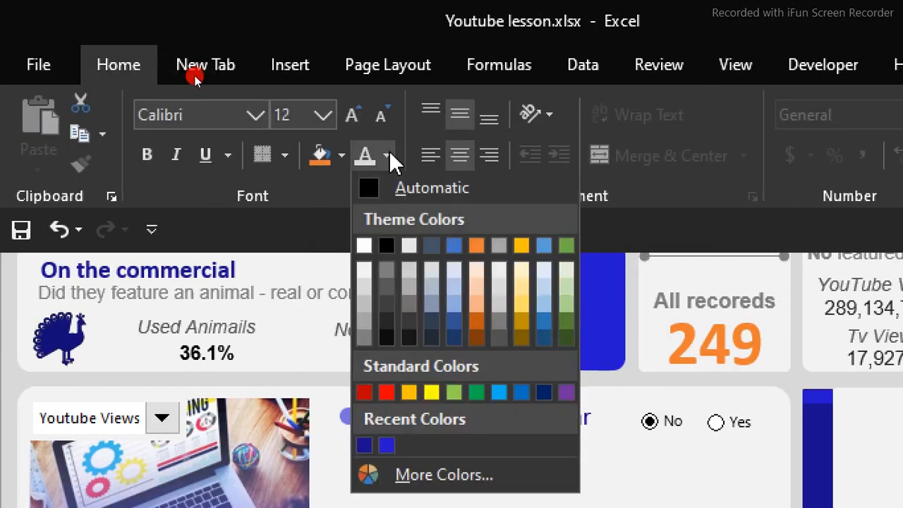
left_click(365, 298)
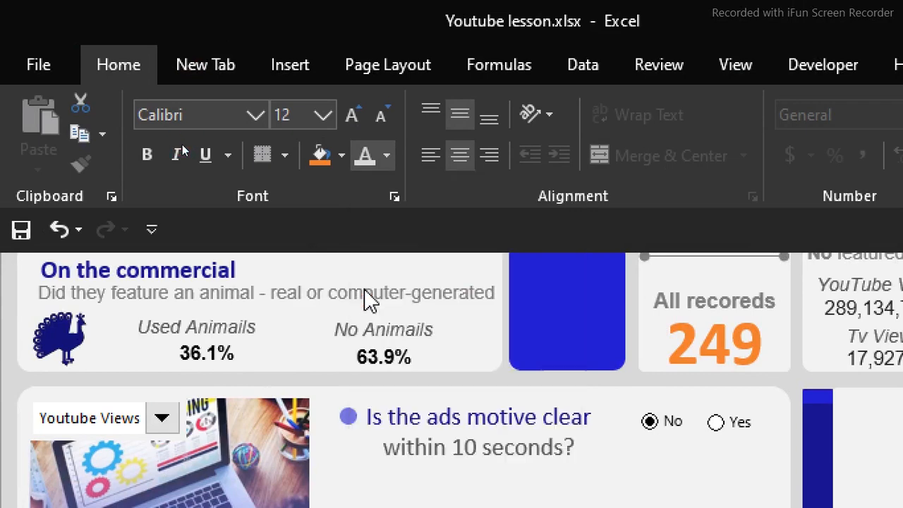
left_click(148, 160)
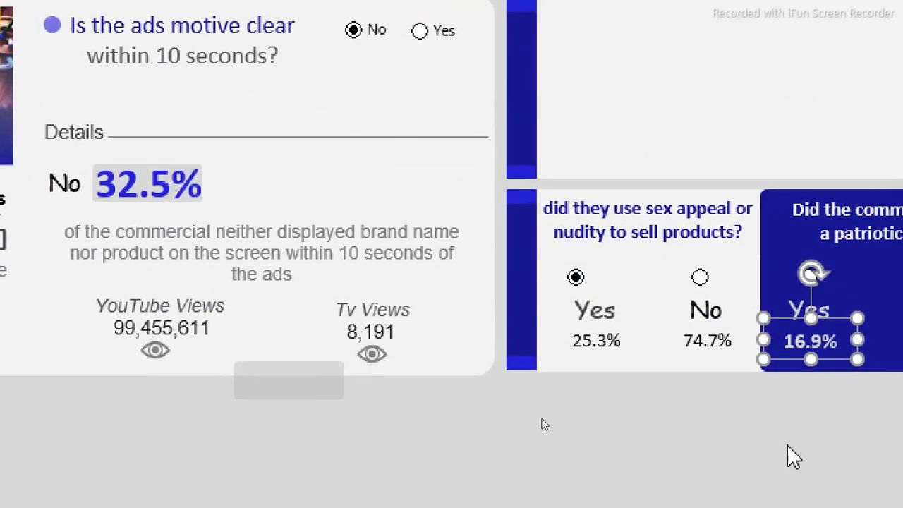
left_click(853, 442)
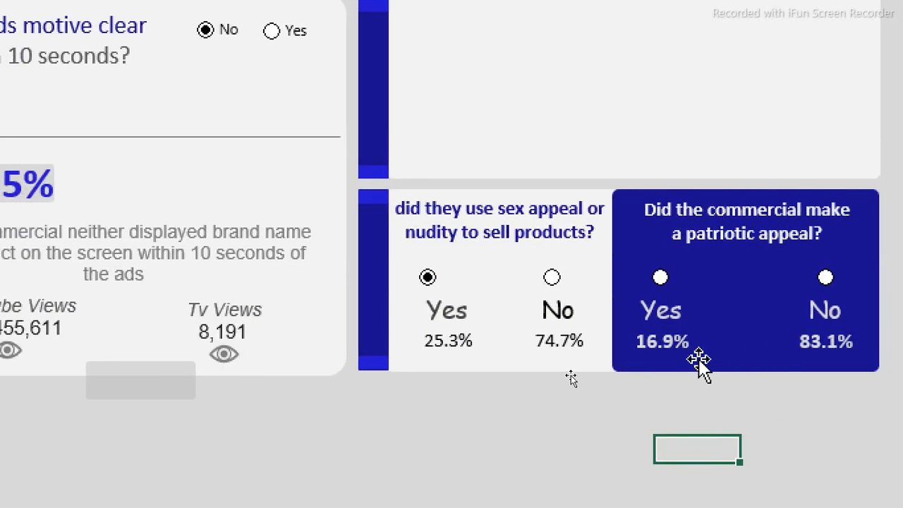
Make the Yes and No percentages in the sex-appeal panel bold, and deselect them
left_click(688, 353)
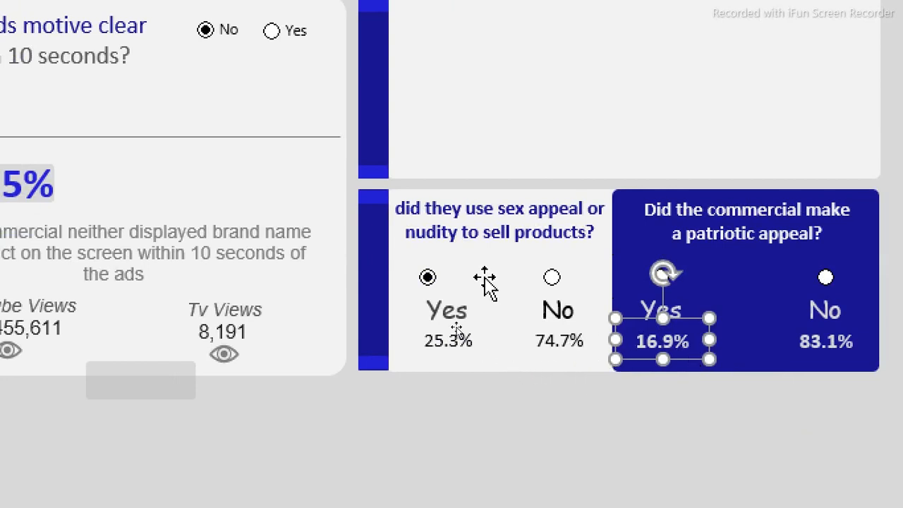
left_click(557, 337)
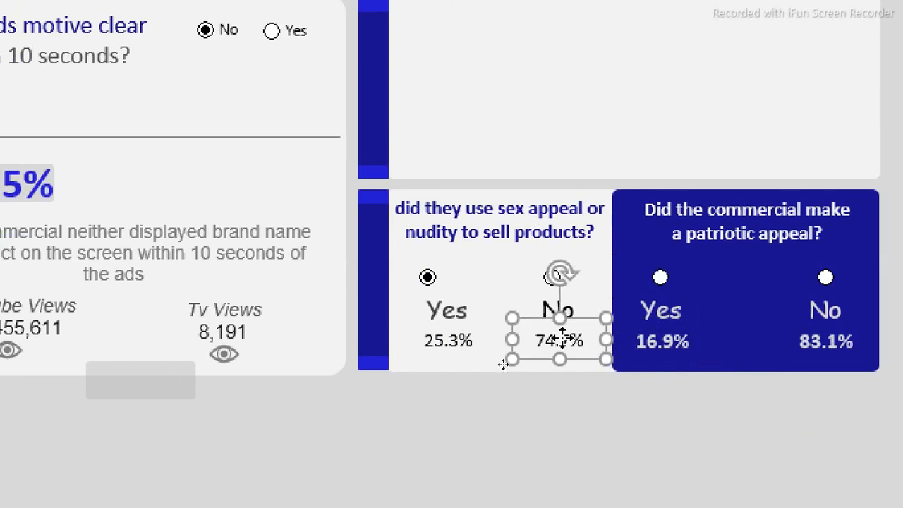
left_click(436, 349, "shift")
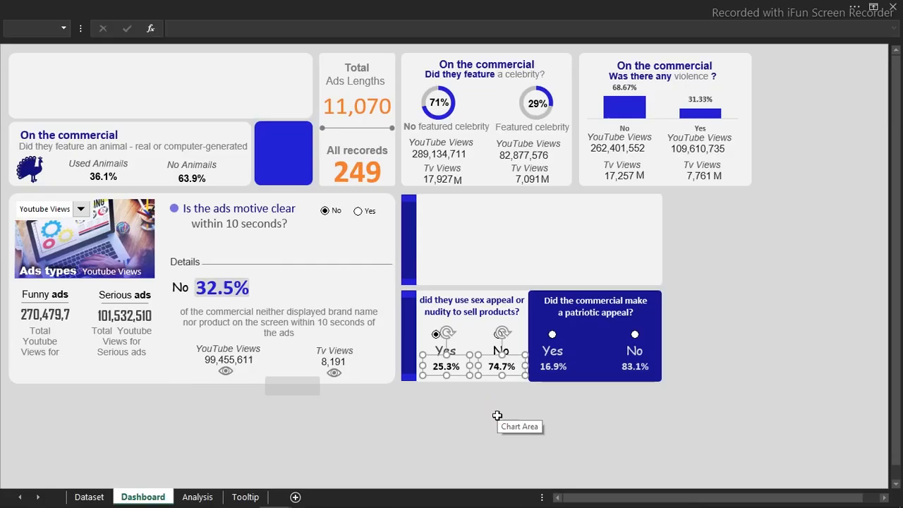
left_click(670, 404)
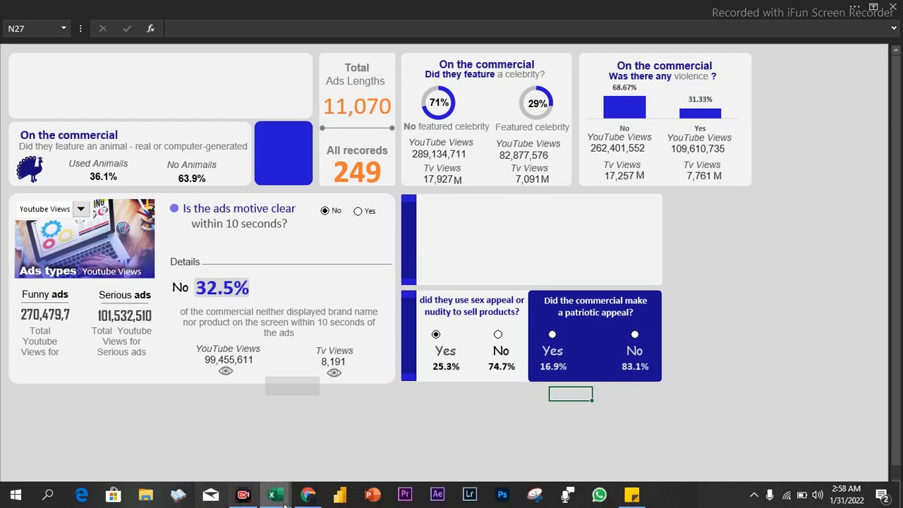
Switch to the finished superbowl_commercials dashboard and examine how its On/Off check box and sex-appeal options control the tooltip
mouse_move(277, 499)
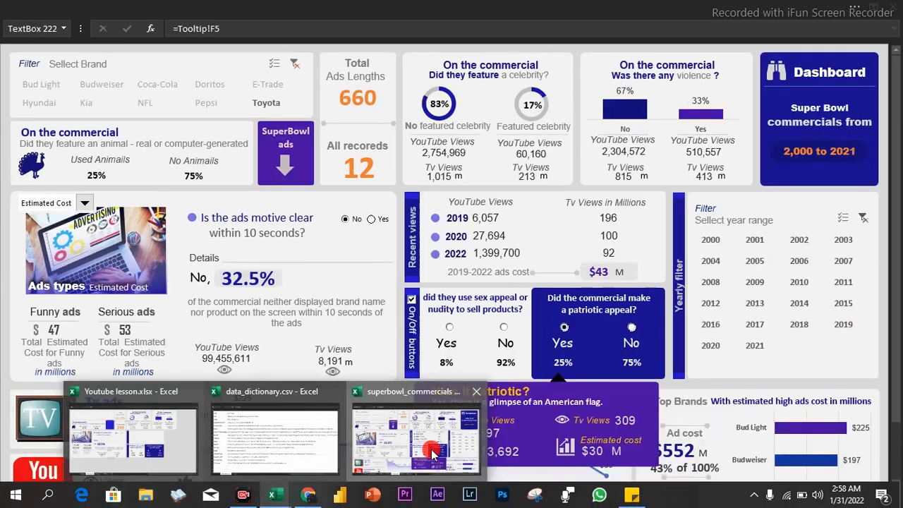
left_click(416, 441)
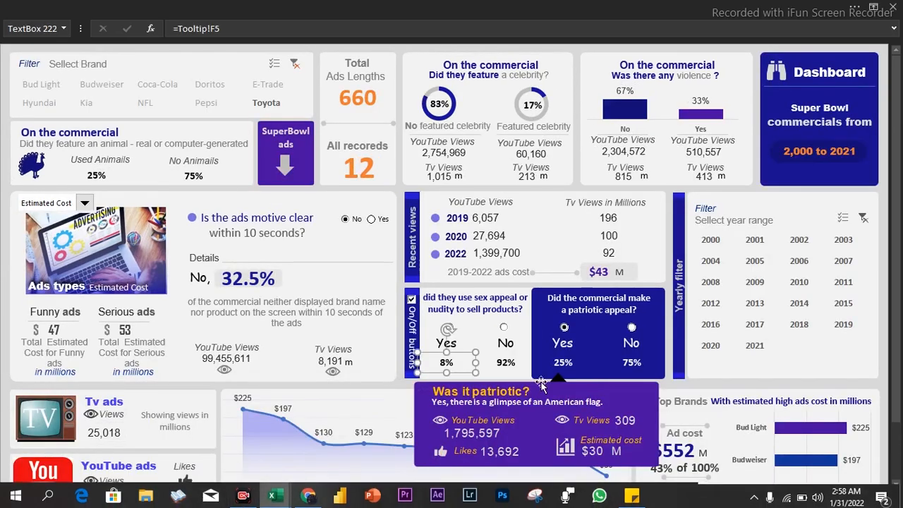
left_click(412, 300)
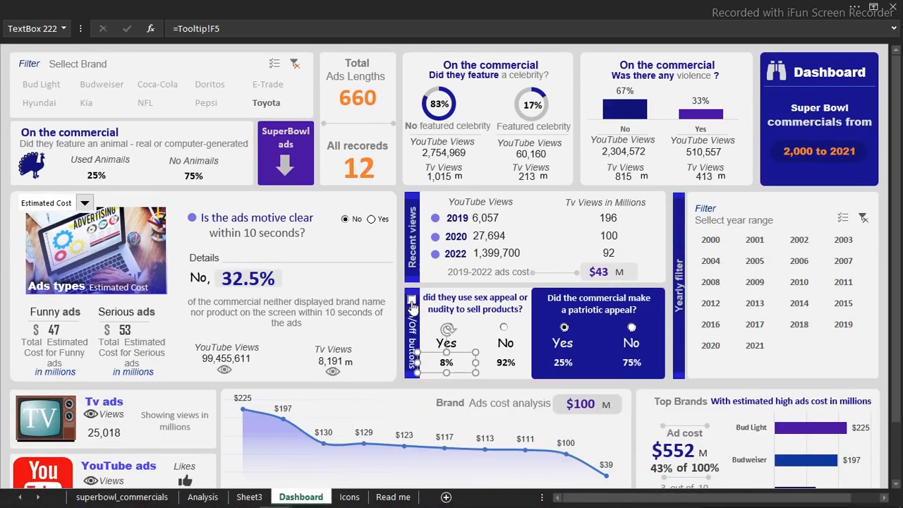
left_click(2, 237)
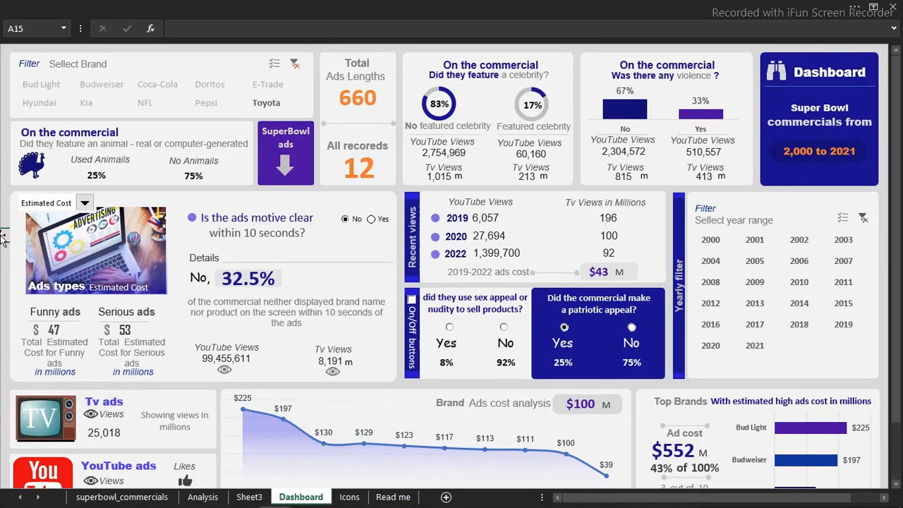
left_click(504, 328)
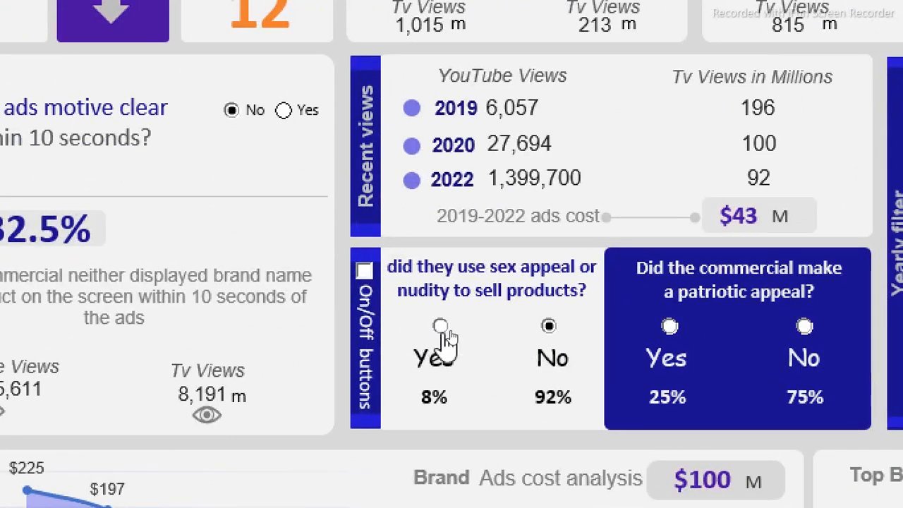
left_click(441, 332)
left_click(364, 271)
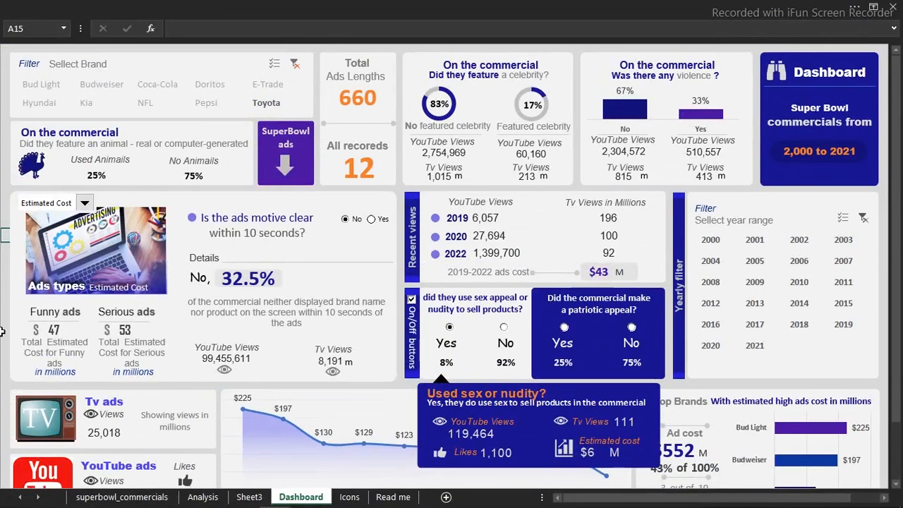
left_click(4, 332)
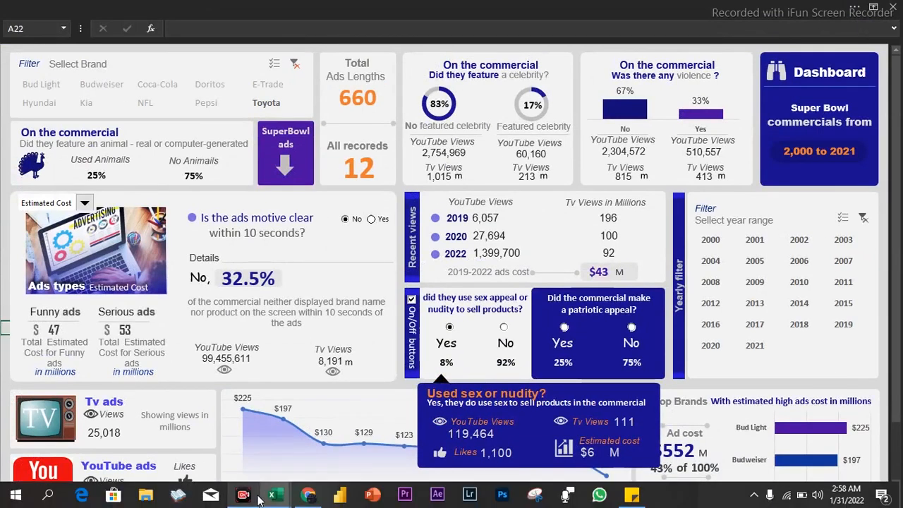
Switch to Youtube lesson.xlsx and place a check box form control on the blue strip beside the sex-appeal panel
mouse_move(274, 497)
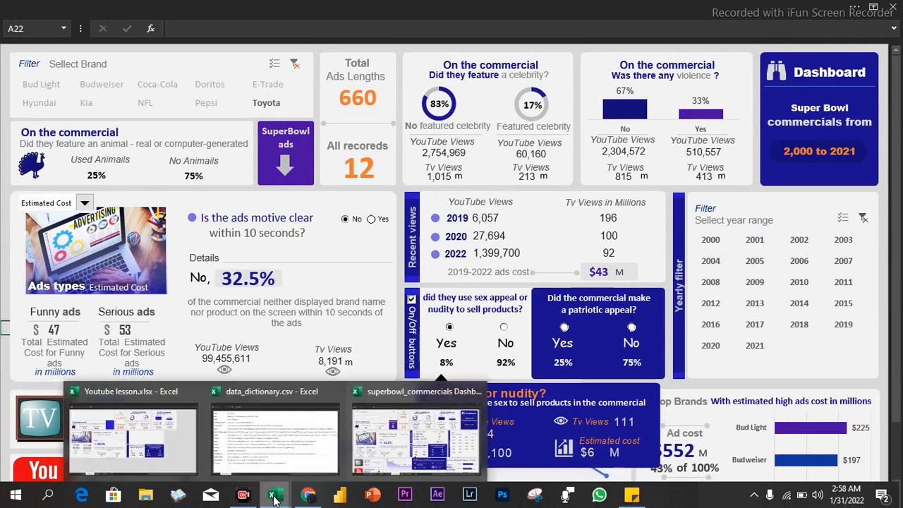
left_click(177, 434)
left_click(463, 8)
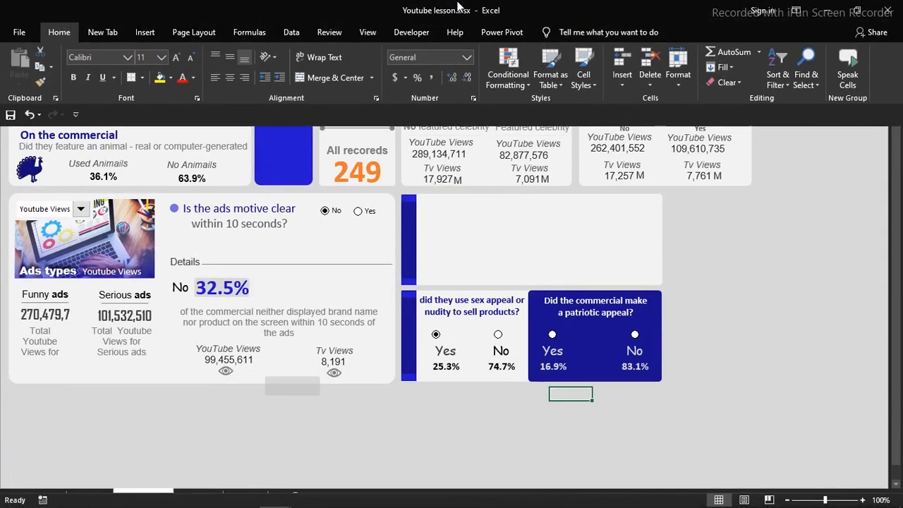
left_click(411, 33)
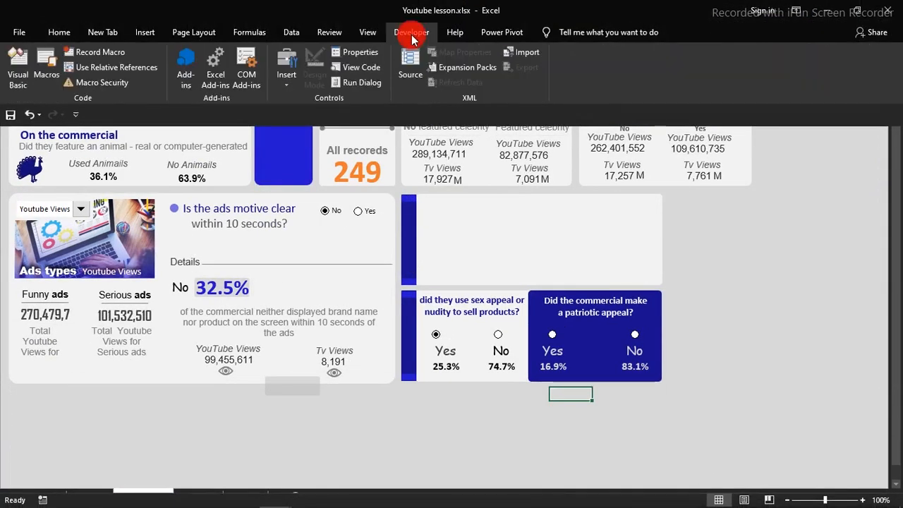
left_click(289, 79)
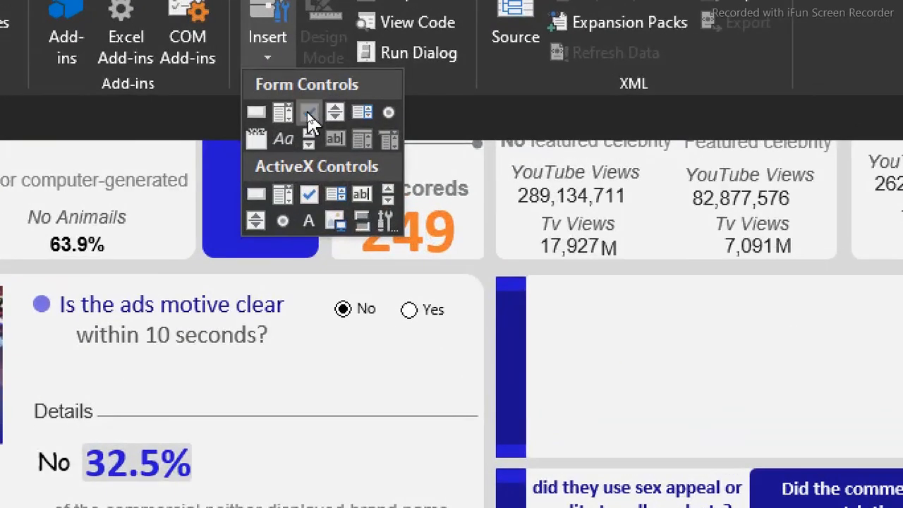
left_click(308, 112)
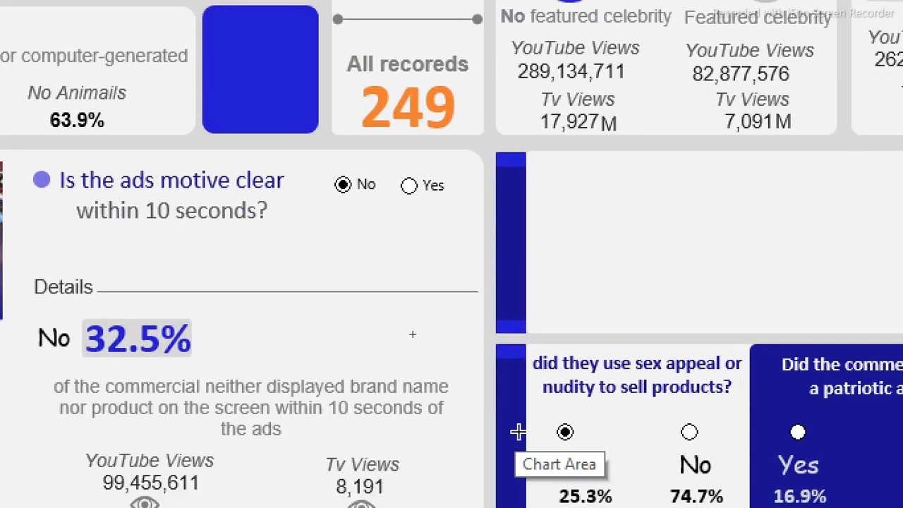
left_click(515, 369)
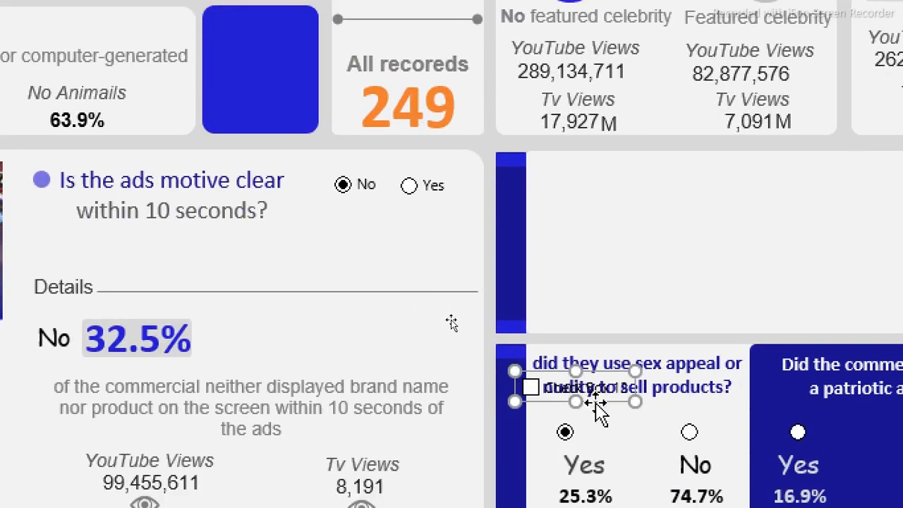
left_click_drag(591, 400, 577, 417)
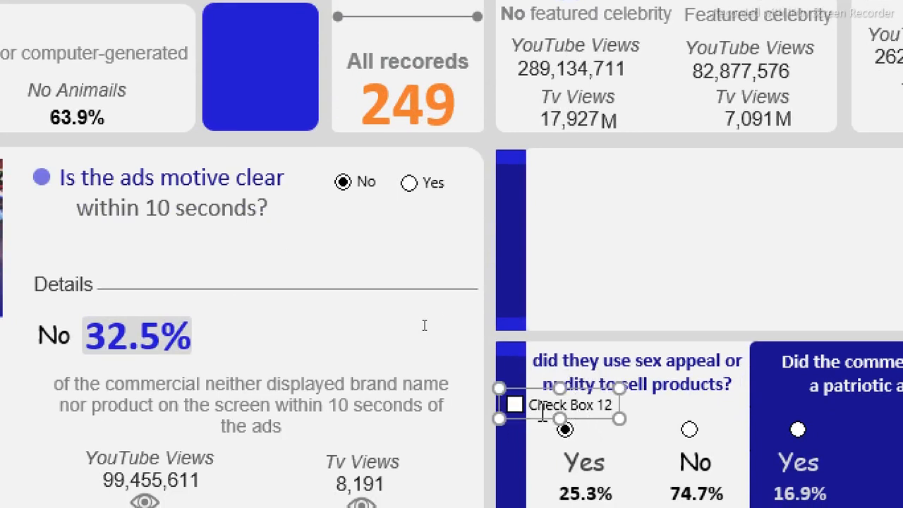
Remove the label text from the new check box
key("Delete")
key("Delete")
key("Delete")
key("Delete")
key("Delete")
key("Delete")
key("Delete")
key("Delete")
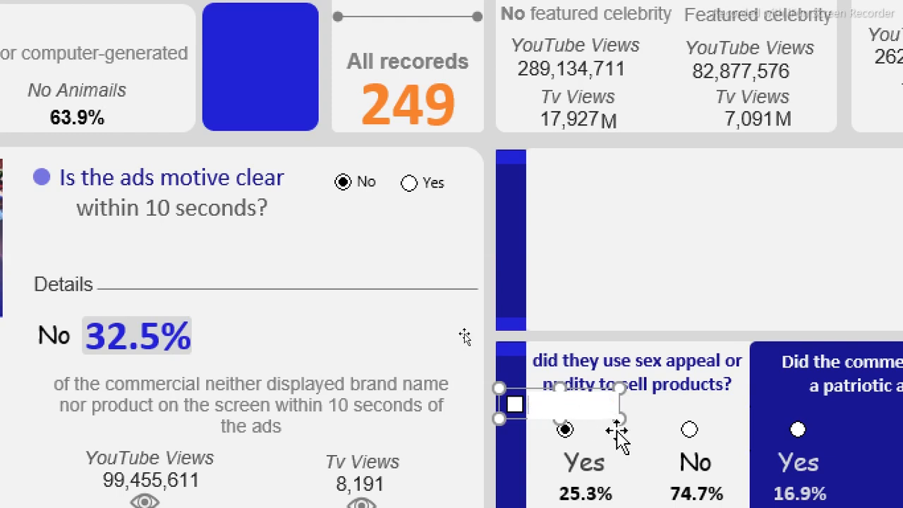
Shrink the new check box to fit within the blue strip beside the sex-appeal panel, and deselect it
left_click_drag(620, 418, 513, 370)
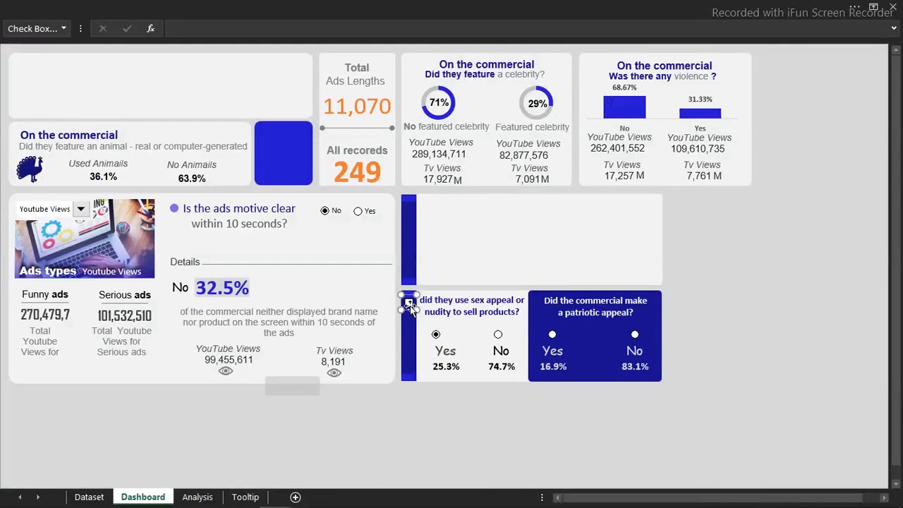
left_click(317, 420)
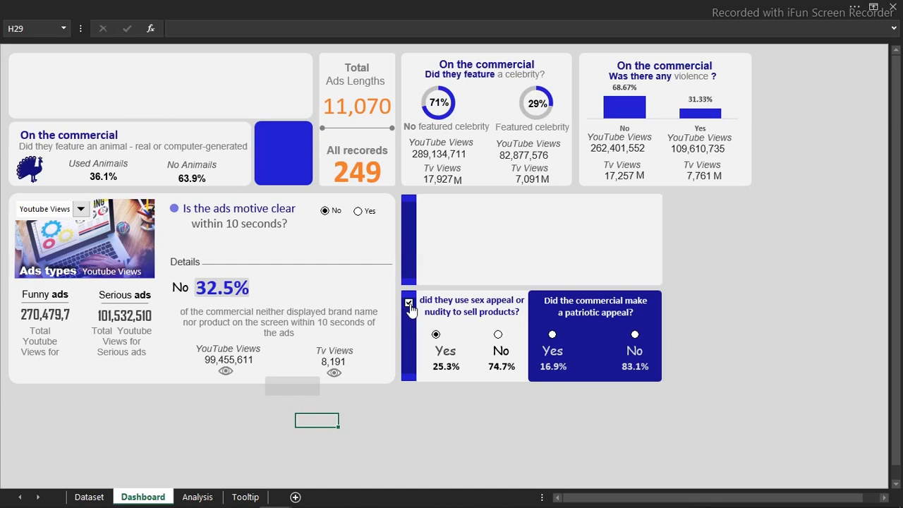
key("Right")
key("Right")
key("Right")
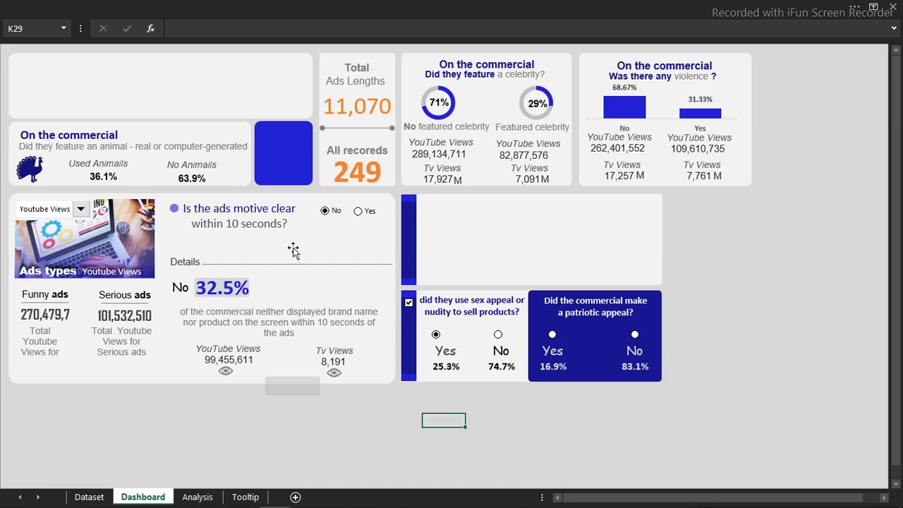
Insert a text box in the empty area below the dashboard panels and enter "On/Off buttons" in it
left_click(246, 6)
left_click(144, 32)
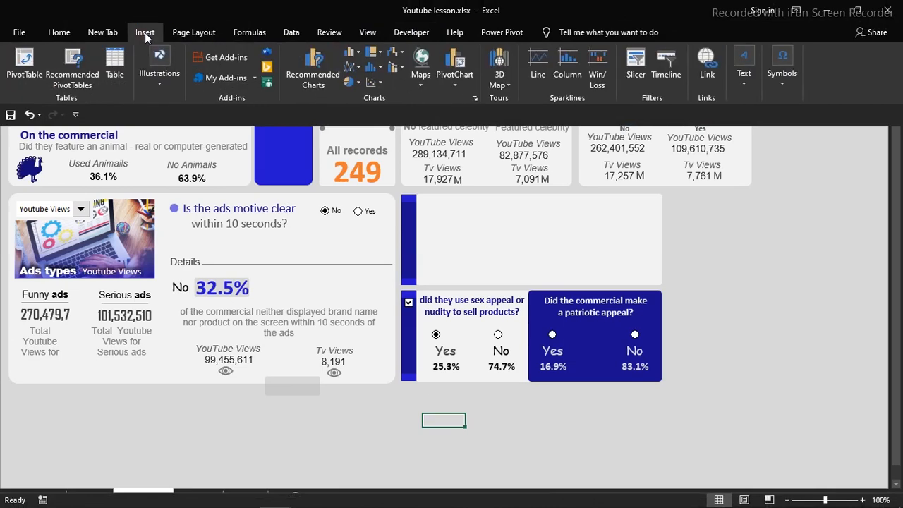
left_click(157, 79)
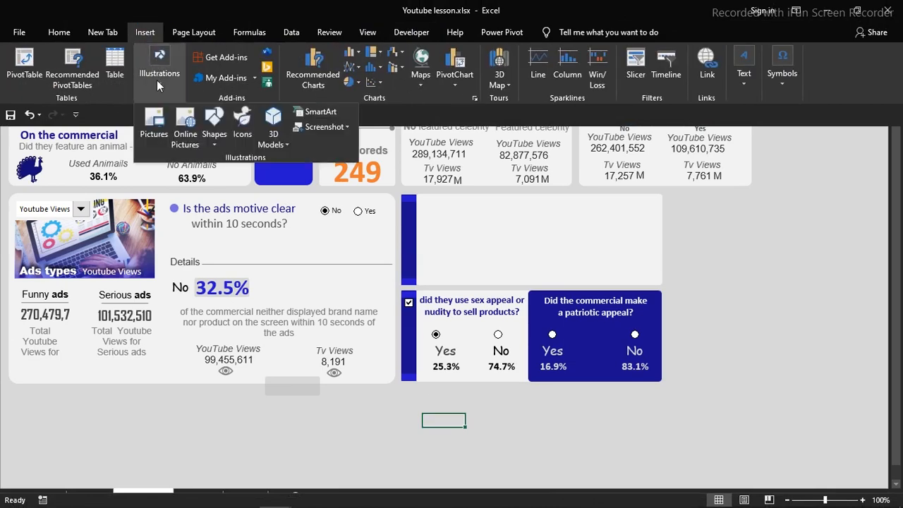
left_click(221, 145)
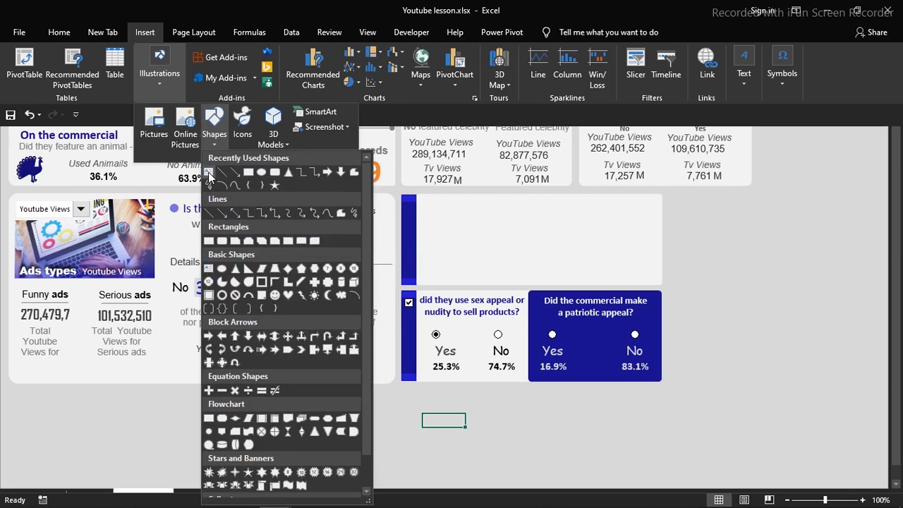
left_click(209, 172)
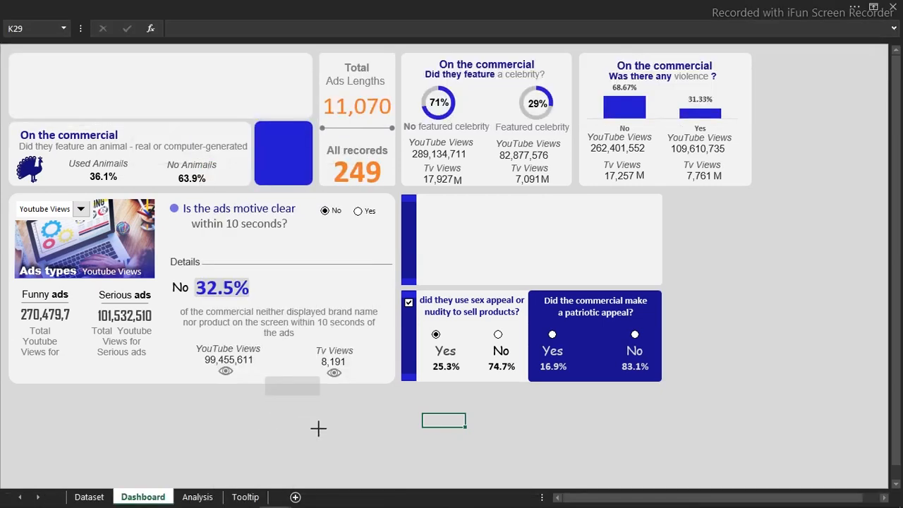
left_click_drag(267, 431, 413, 451)
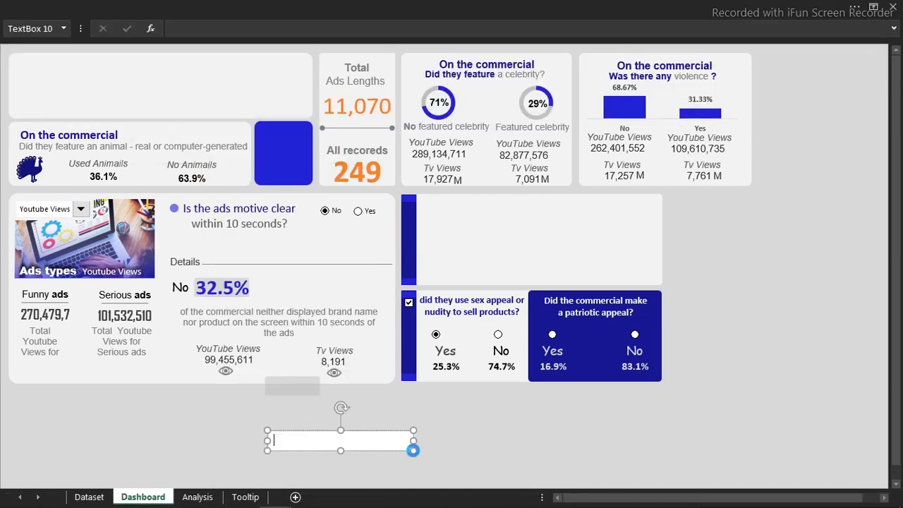
type("On/Off  buttons")
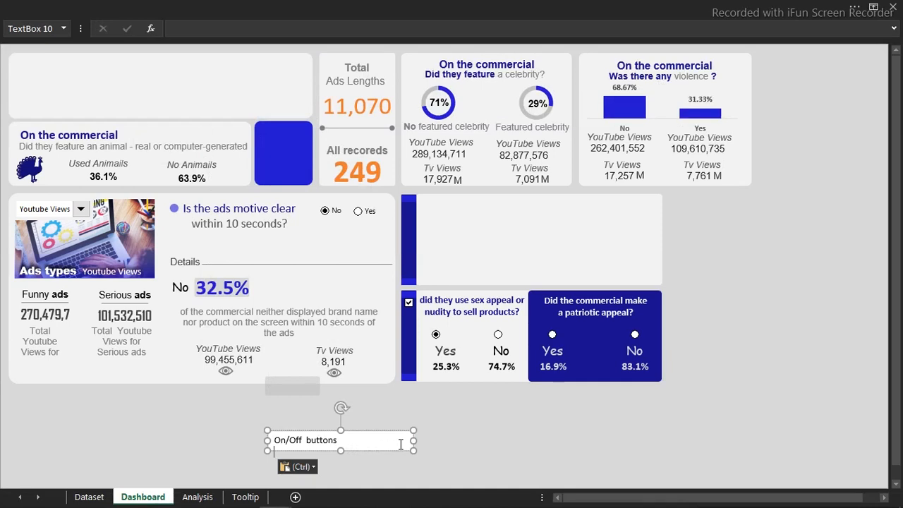
Narrow the On/Off buttons text box, rotate it to read vertically upward, and place it over the blue strip beside the sex-appeal panel
left_click_drag(412, 442, 354, 443)
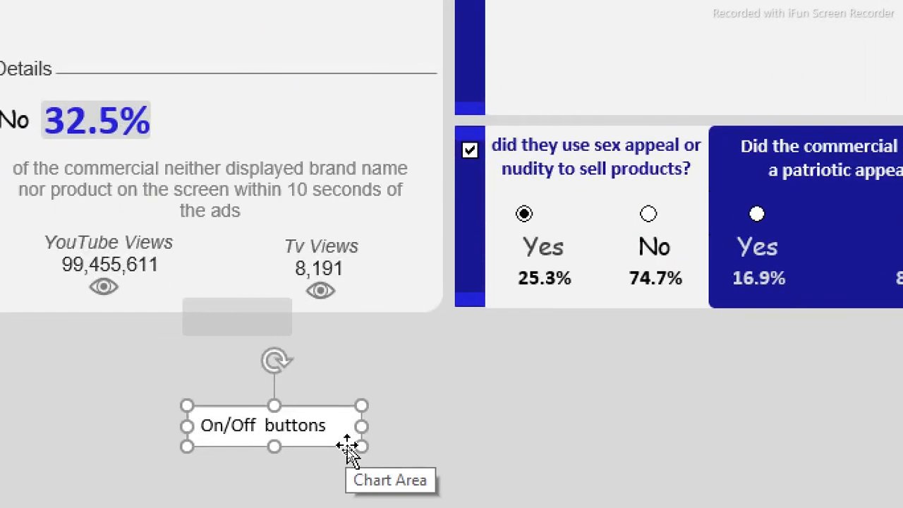
left_click_drag(275, 357, 186, 426)
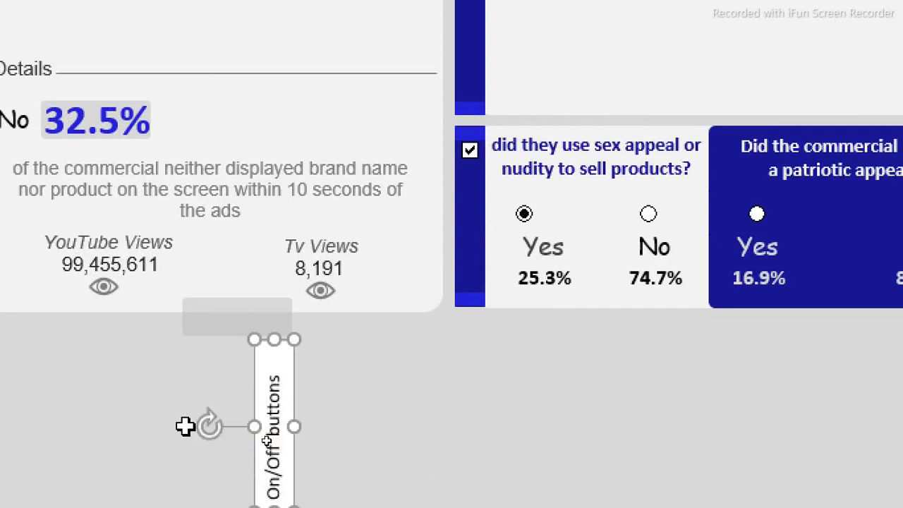
left_click_drag(295, 409, 496, 209)
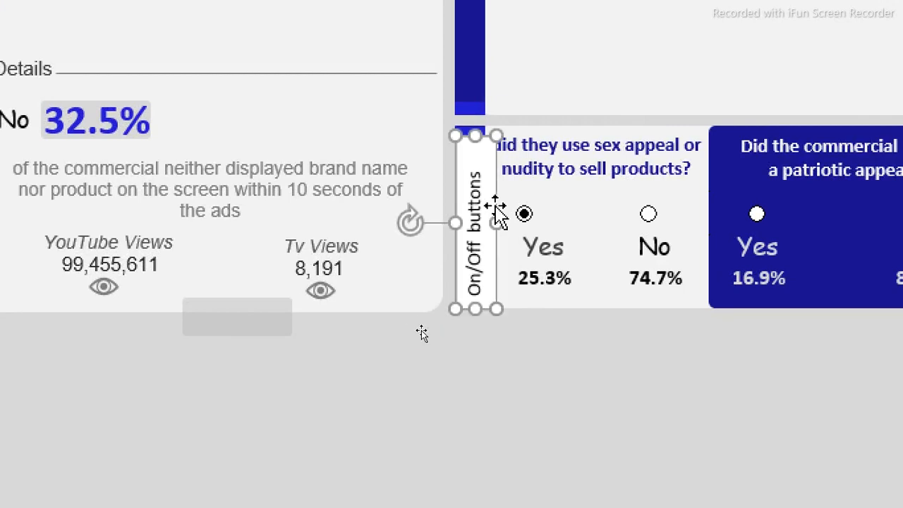
Remove the outline and the fill from the On/Off buttons text box, and close the formatting options
key("ctrl+1")
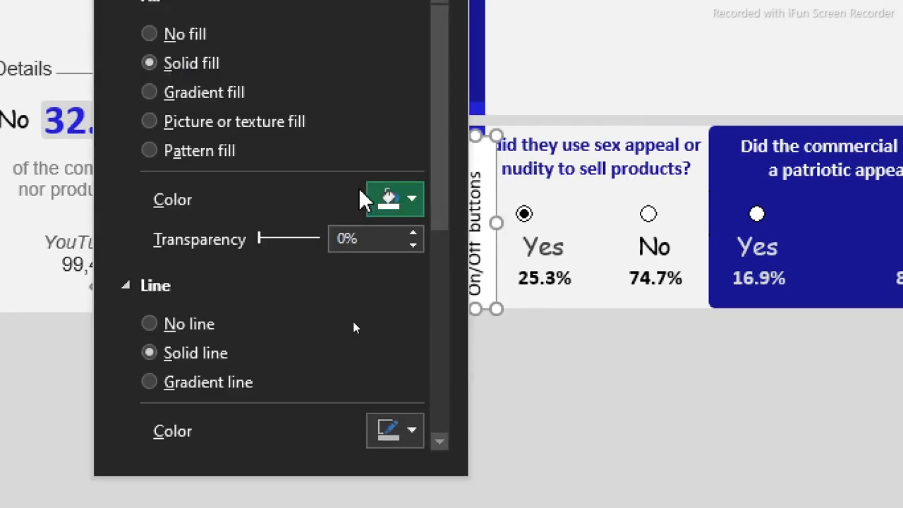
left_click(150, 323)
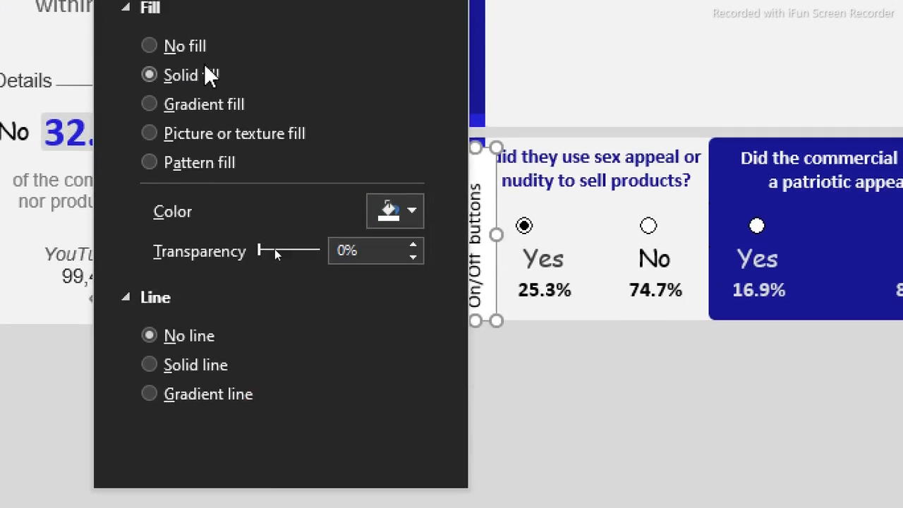
left_click(182, 83)
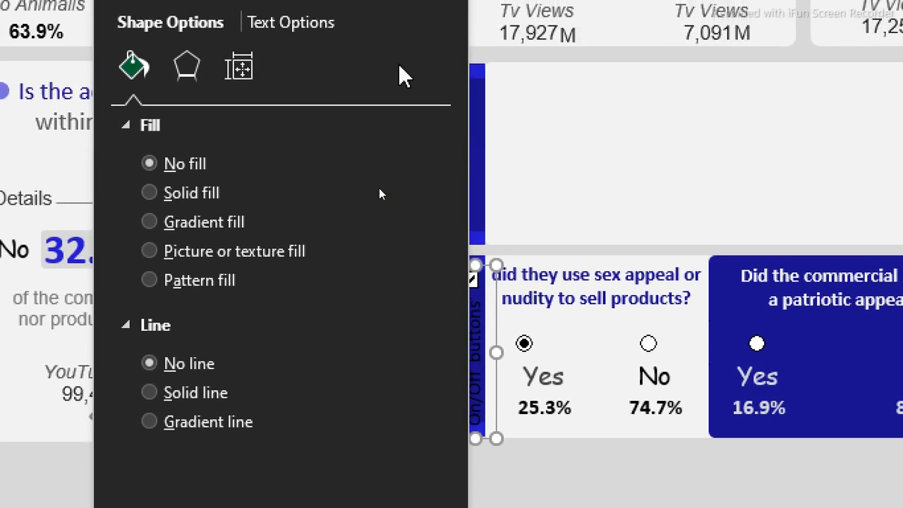
left_click(438, 70)
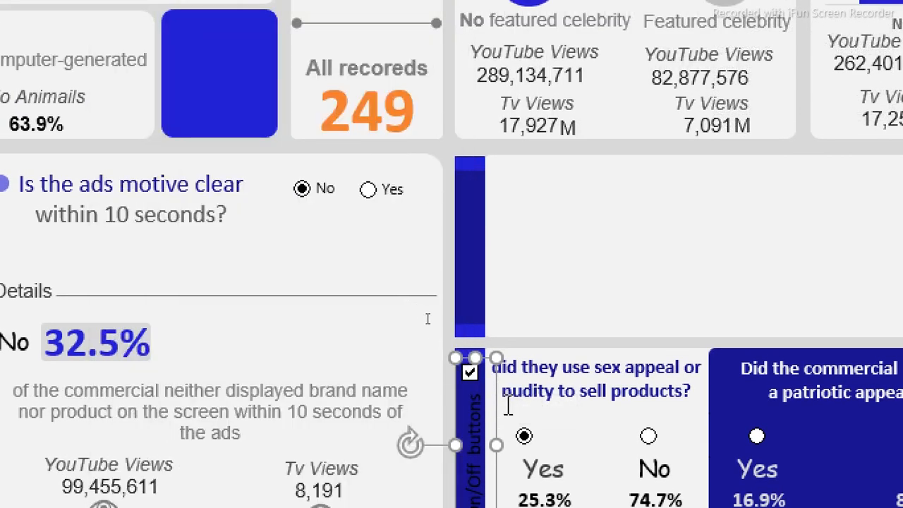
Fit the On/Off buttons text box to the blue strip's width, give its text a light color, and deselect it
left_click(494, 442)
left_click(489, 442)
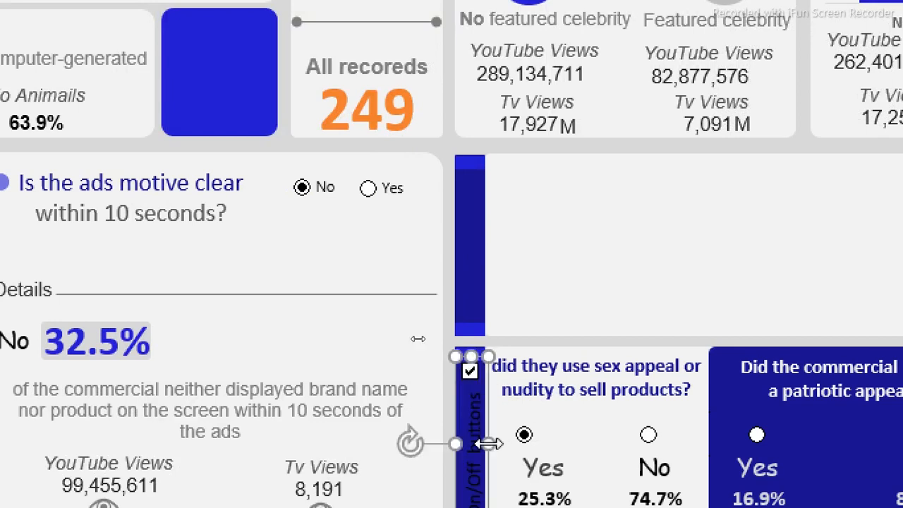
mouse_move(485, 430)
left_mouse_down()
mouse_move(477, 432)
mouse_move(479, 420)
left_mouse_up()
scroll(483, 431, "down", 2)
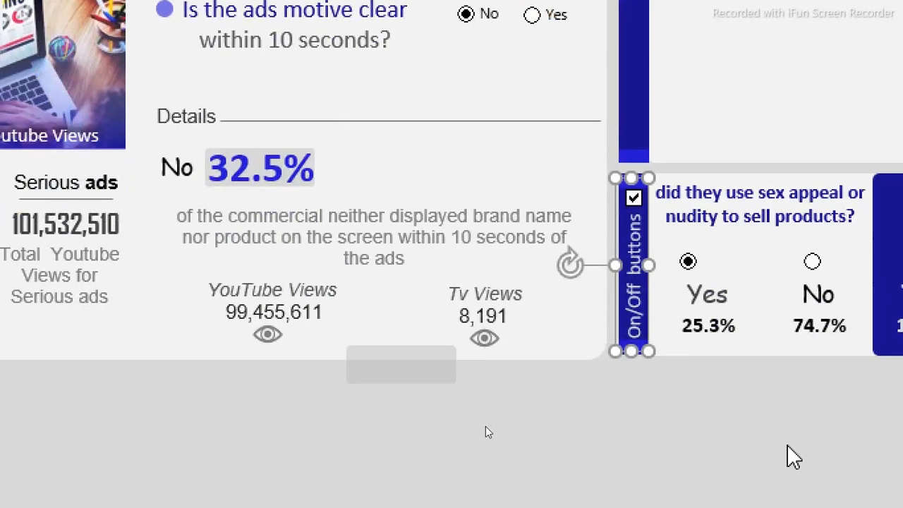
left_click(699, 432)
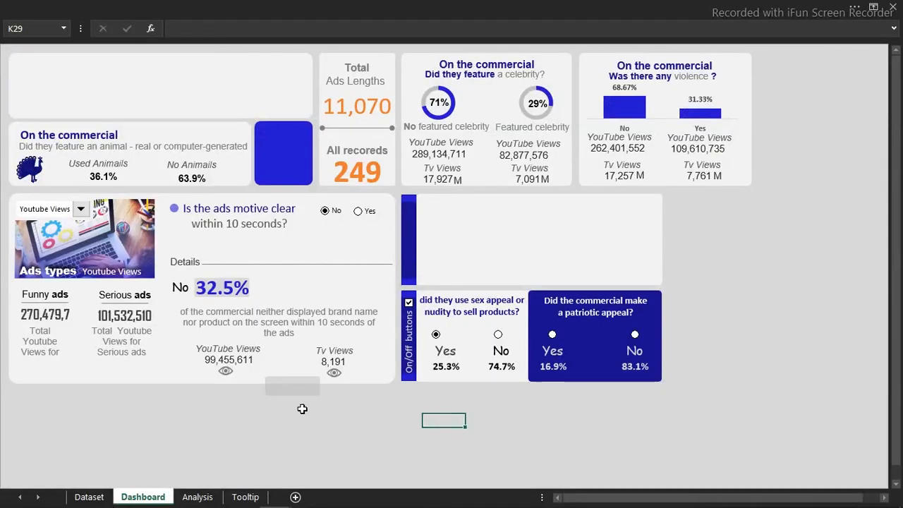
Try to shorten the On/Off buttons text box below the check box and reduce its font size to 10.5
left_click(266, 411)
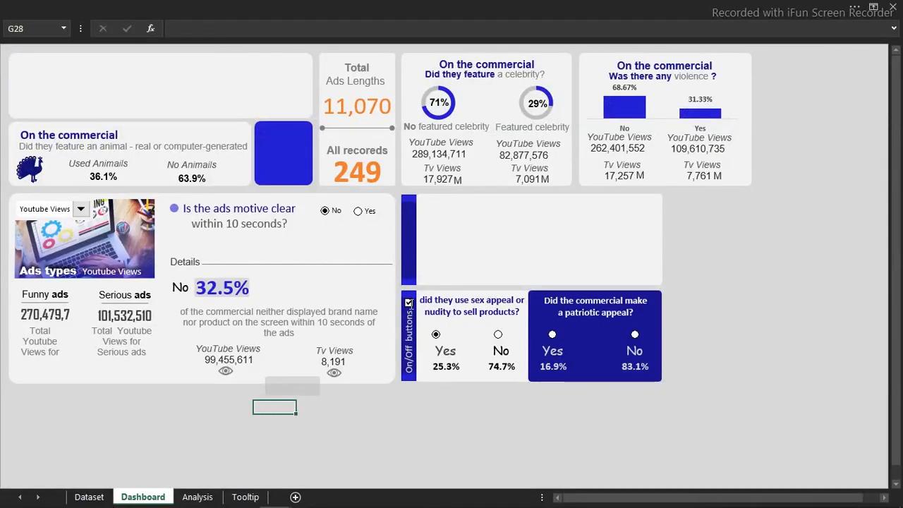
left_click(409, 303)
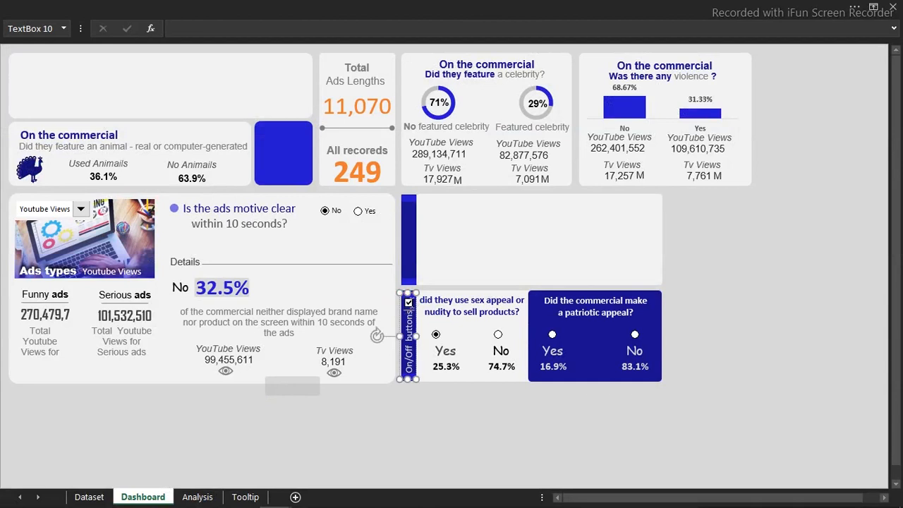
left_click_drag(407, 292, 408, 303)
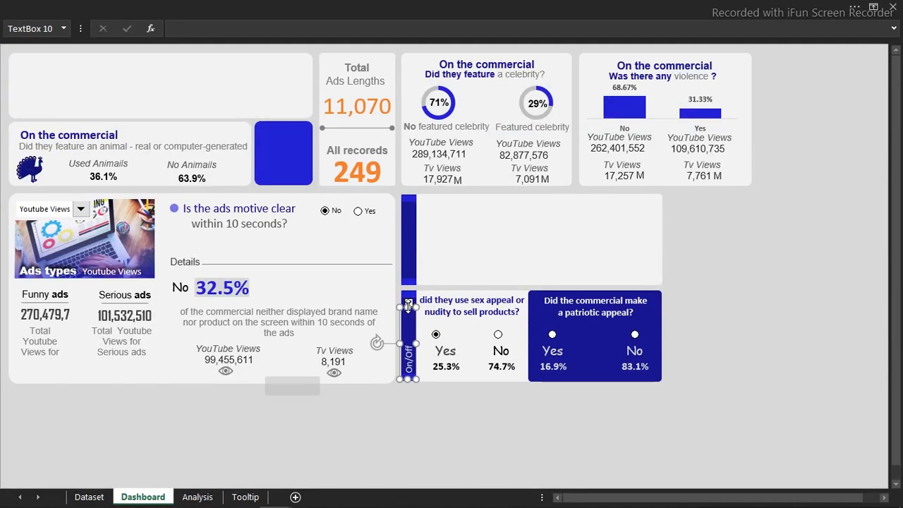
left_click(218, 4)
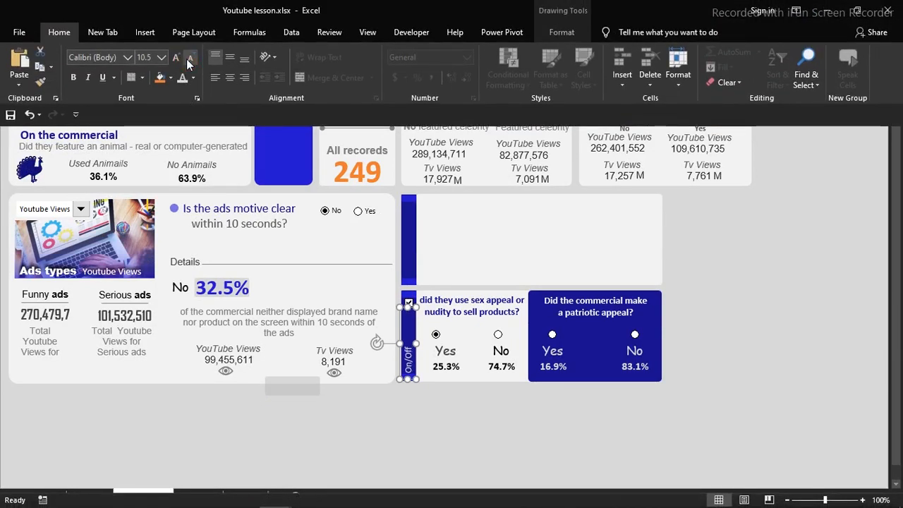
left_click(393, 419)
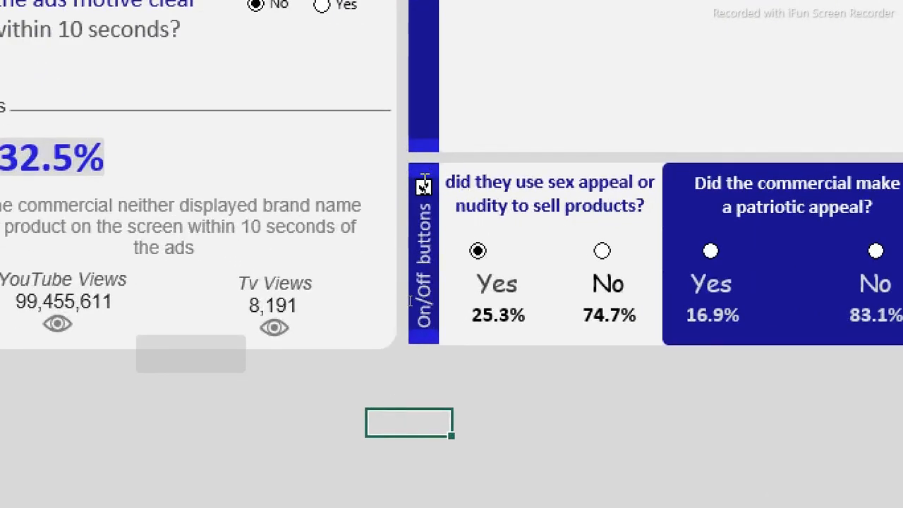
Move the On/Off buttons text box off the blue strip so that it no longer covers the check box
left_click(410, 300)
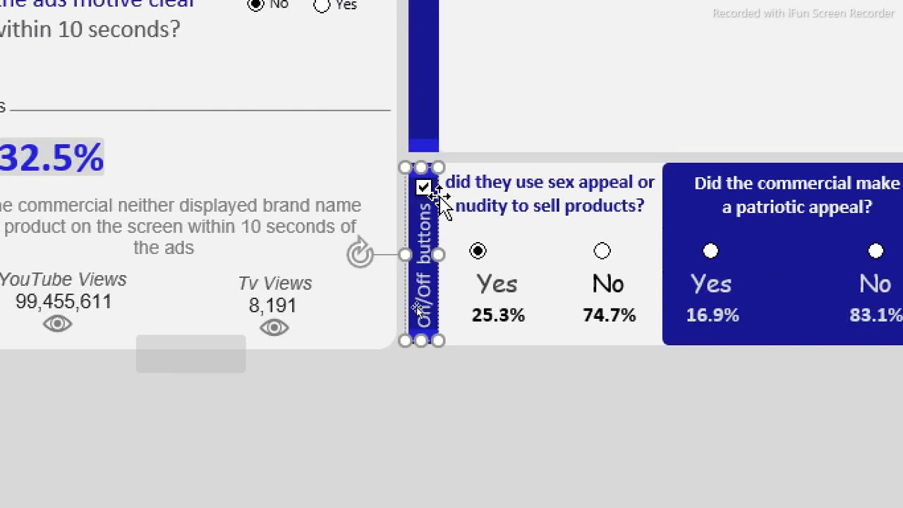
left_click(439, 199)
left_click_drag(438, 200, 403, 190)
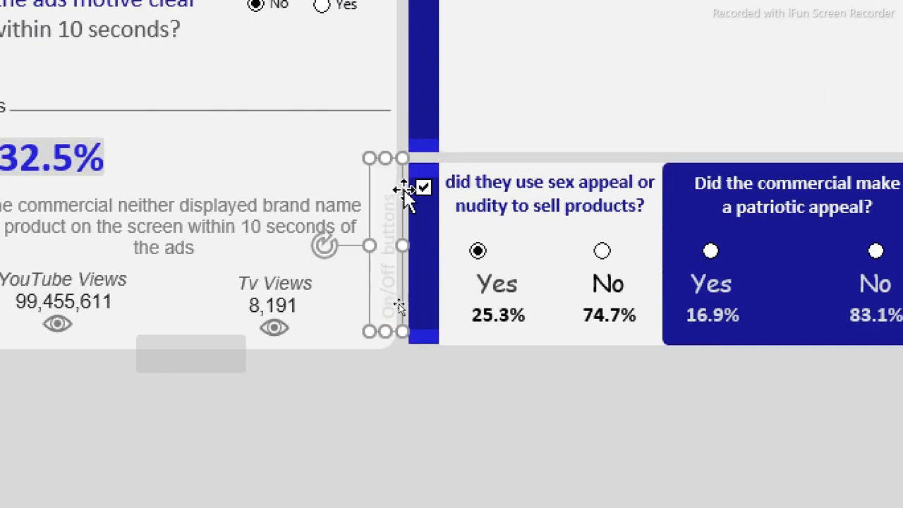
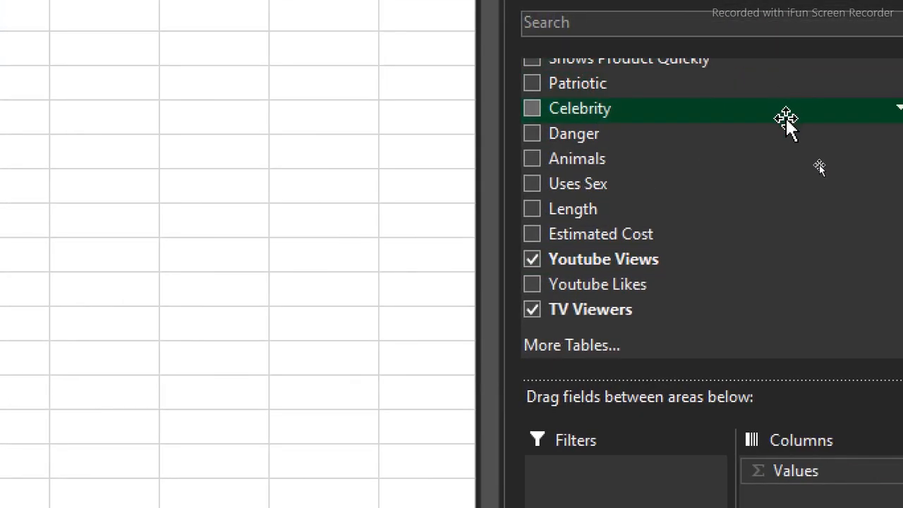
Place the Year field in the pivot table's rows and add Estimated Cost to its values
left_click_drag(873, 207, 870, 96)
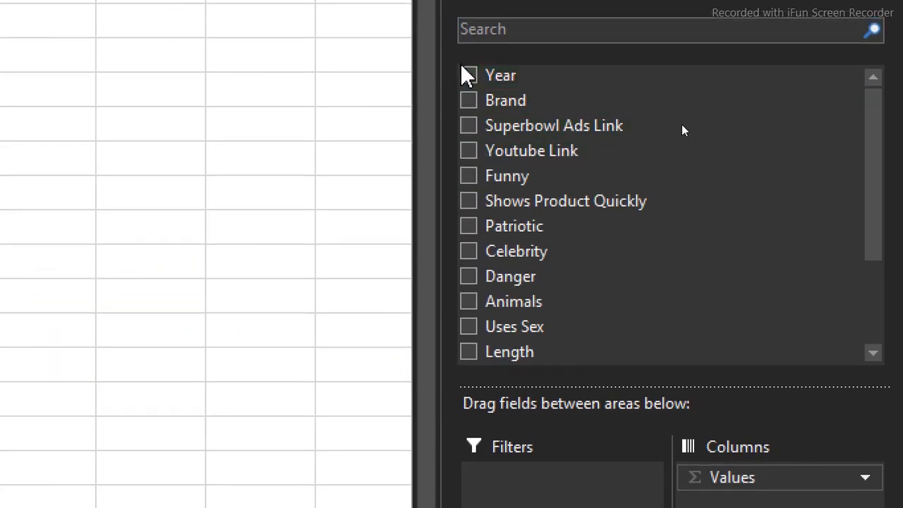
left_click(470, 75)
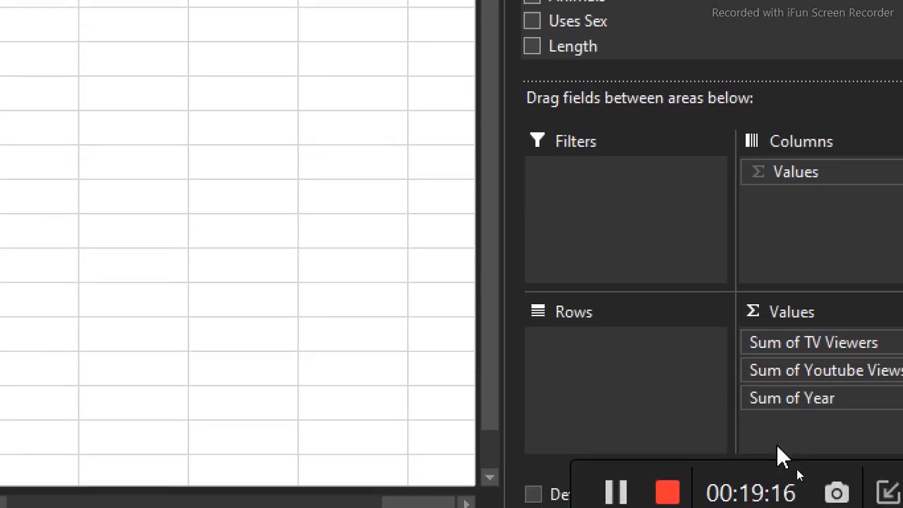
left_click_drag(808, 374, 627, 359)
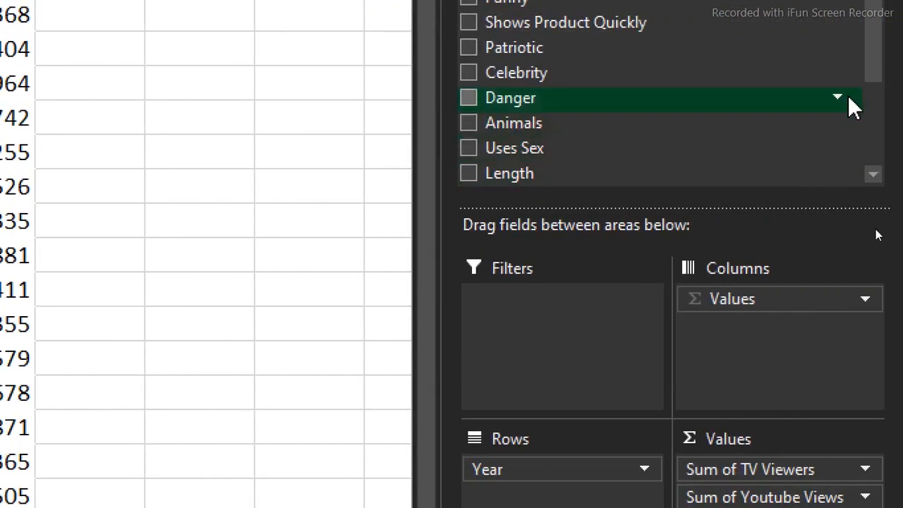
left_click_drag(872, 80, 872, 146)
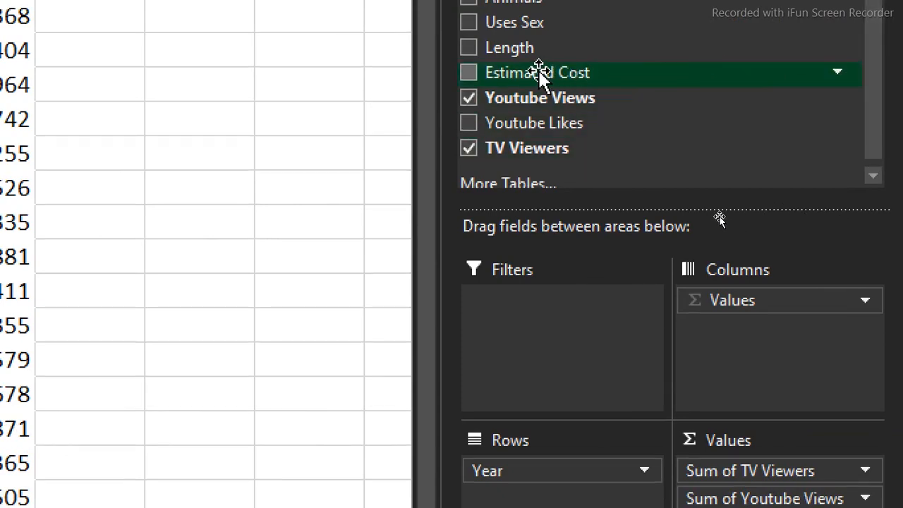
left_click_drag(501, 76, 736, 423)
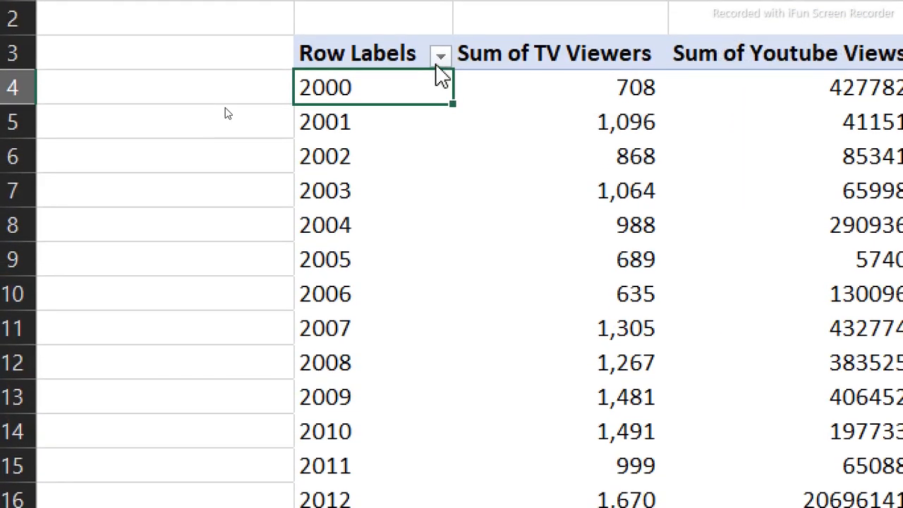
Filter the pivot table's Year row labels to show only 2019, 2020 and 2021
left_click(440, 65)
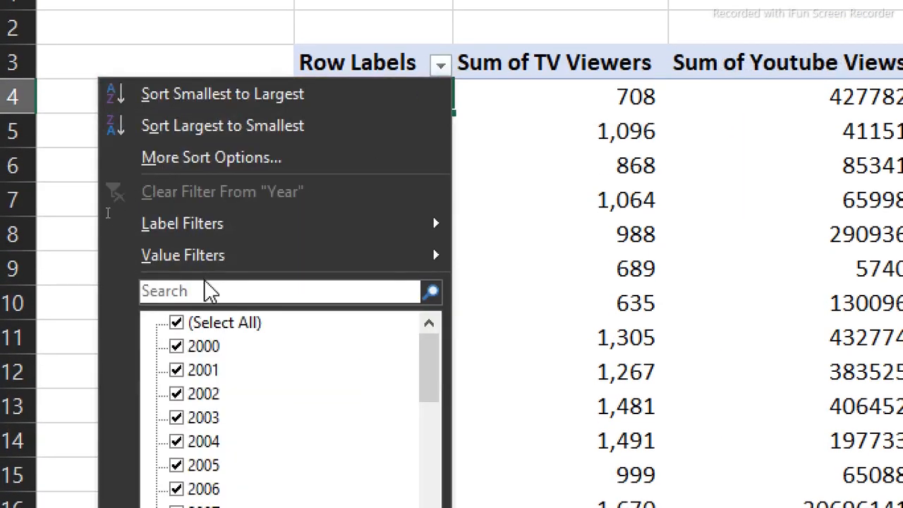
left_click(176, 324)
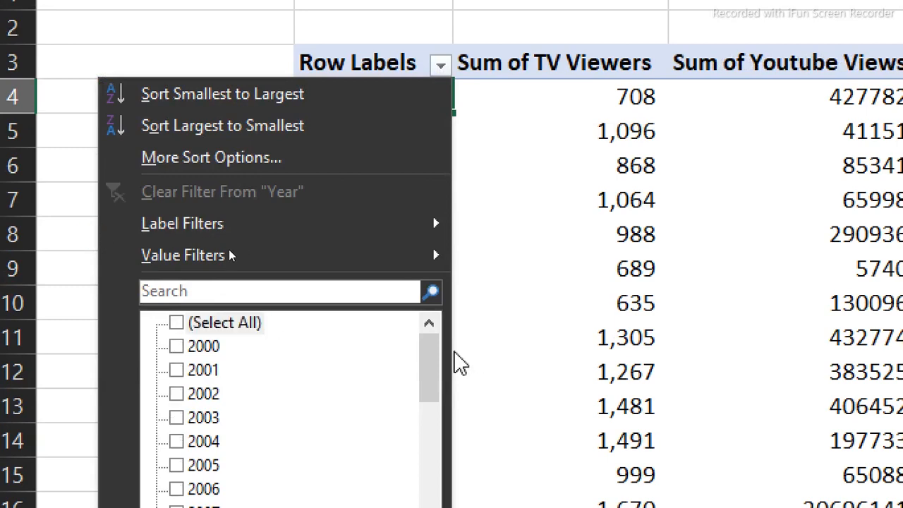
left_click_drag(431, 371, 435, 442)
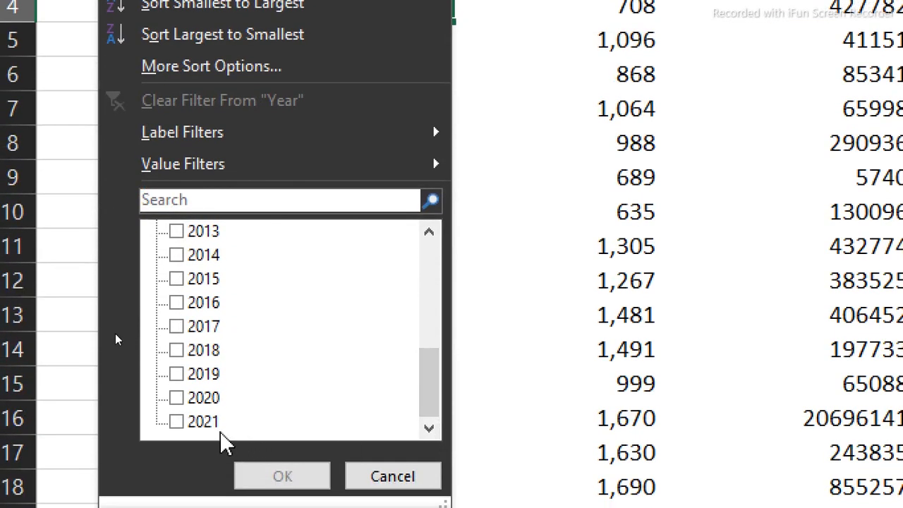
left_click(177, 374)
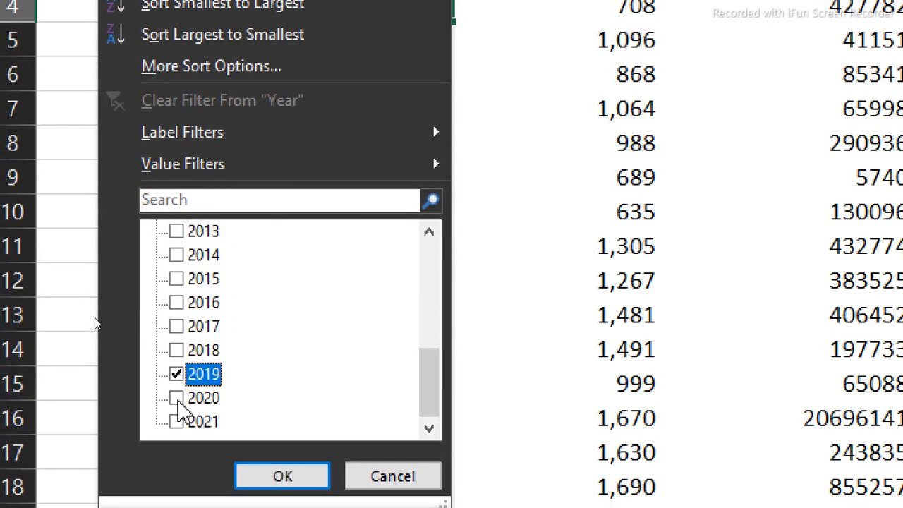
left_click(176, 398)
left_click(177, 422)
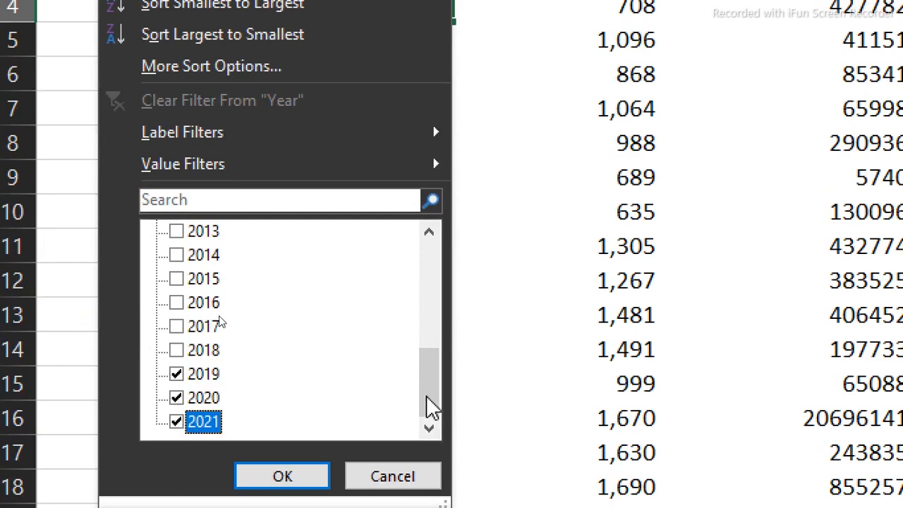
left_click(431, 354)
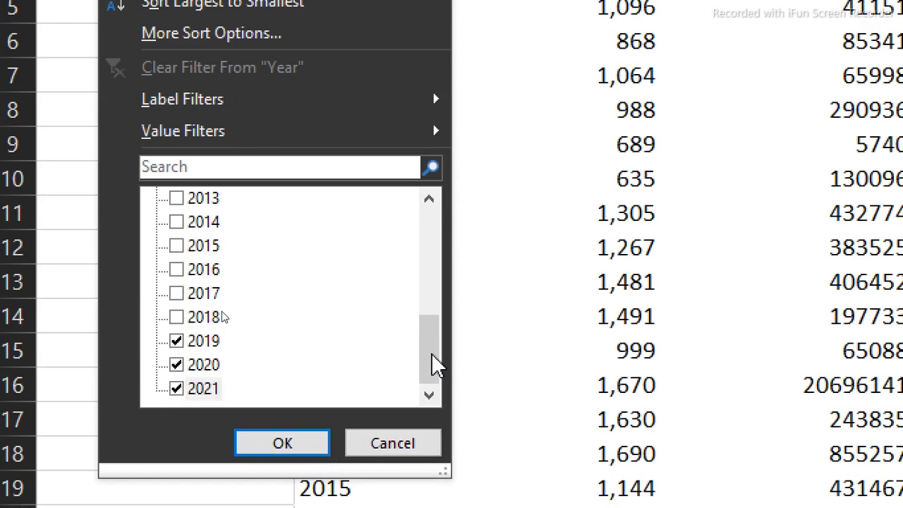
left_click(303, 443)
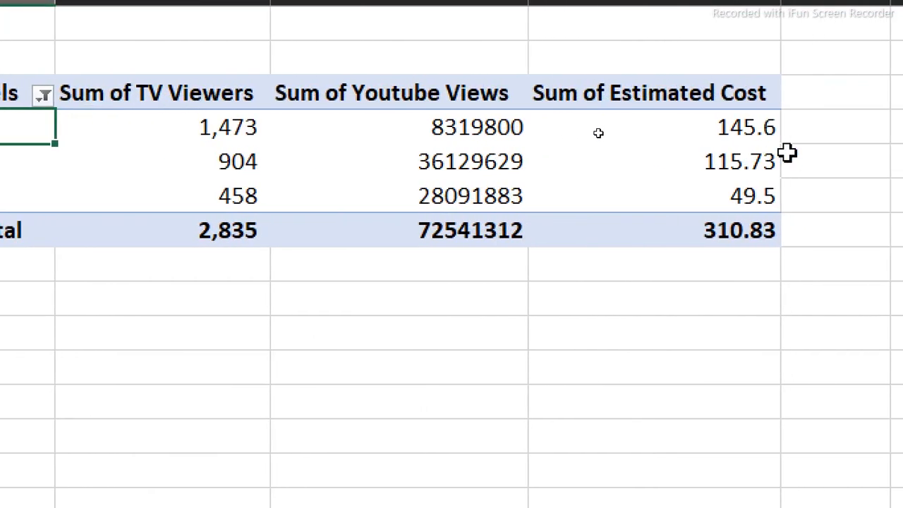
Format the pivot table's yearly YouTube Views with thousands separators and the Estimated Cost values as dollars without decimals
left_click_drag(437, 134, 703, 208)
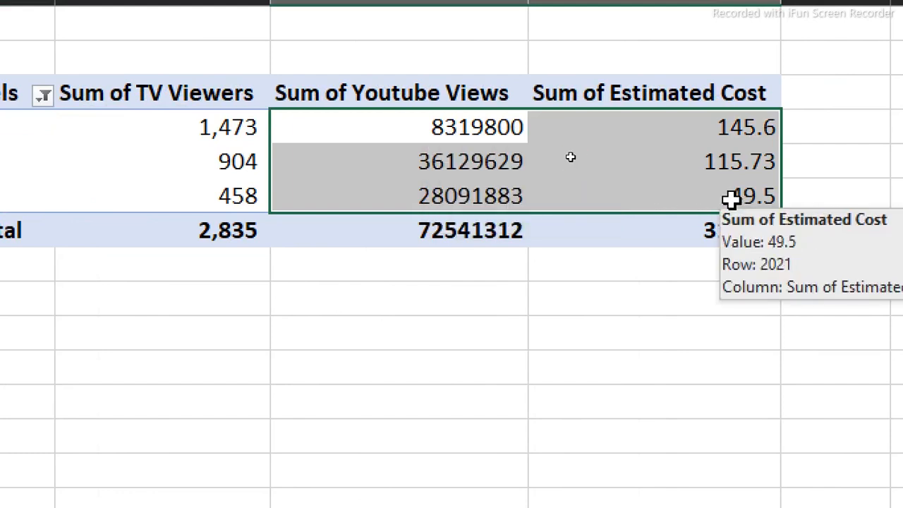
left_click(718, 138)
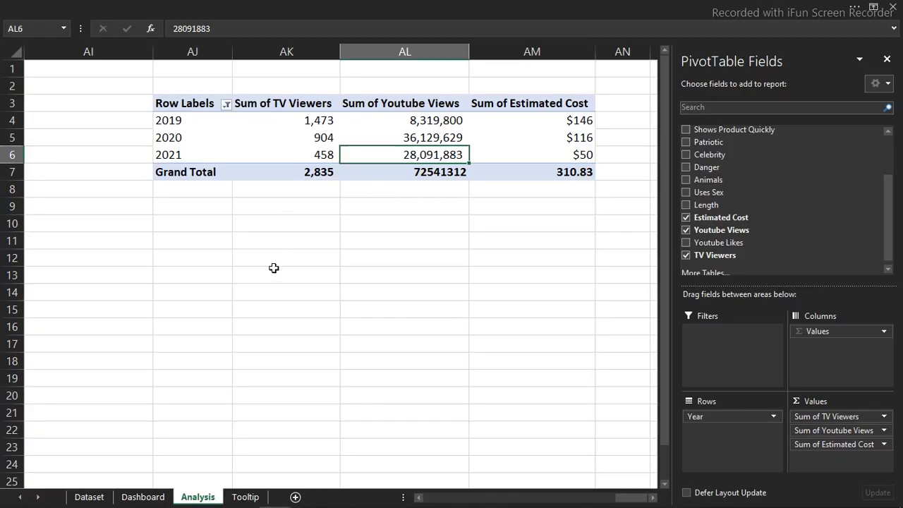
left_click(273, 269)
Look through the Dataset sheet's columns to locate the Estimated Cost data
left_click(89, 498)
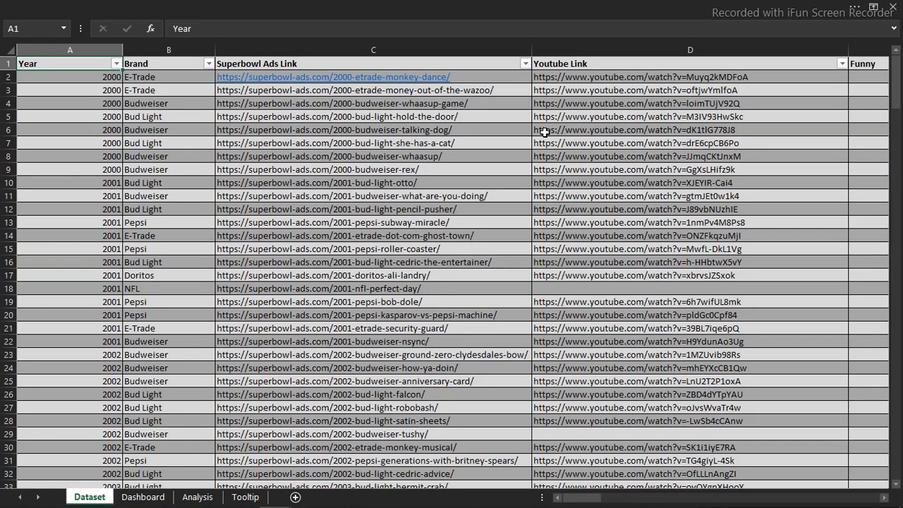
left_click(543, 133)
key("Right")
key("Right")
key("Right")
key("Right")
key("Right")
key("Right")
key("Right")
key("Right")
key("Right")
key("Right")
key("Right")
key("Right")
key("Right")
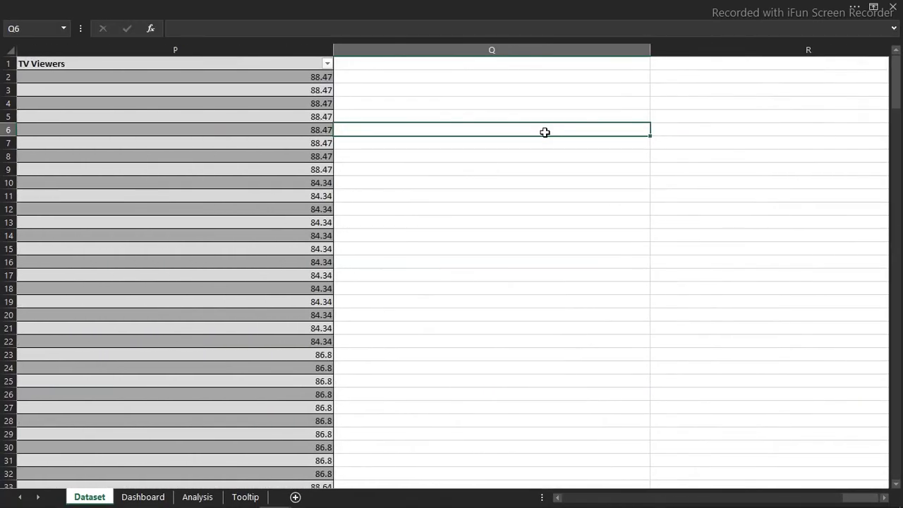
key("Left")
key("Left")
key("Left")
key("Left")
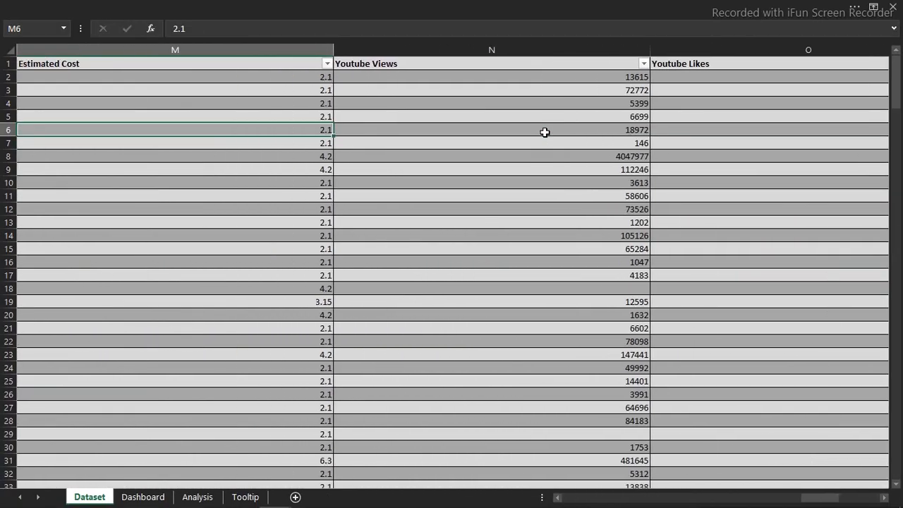
Examine several Estimated Cost entries in the dataset and return to the 2019 TV Viewers value in the Analysis pivot table
left_click(347, 120)
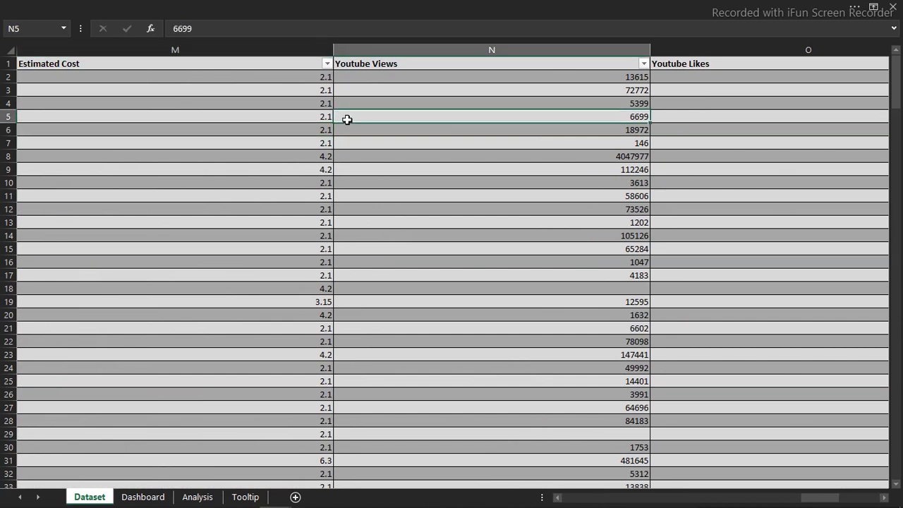
left_click(244, 100)
left_click(204, 81)
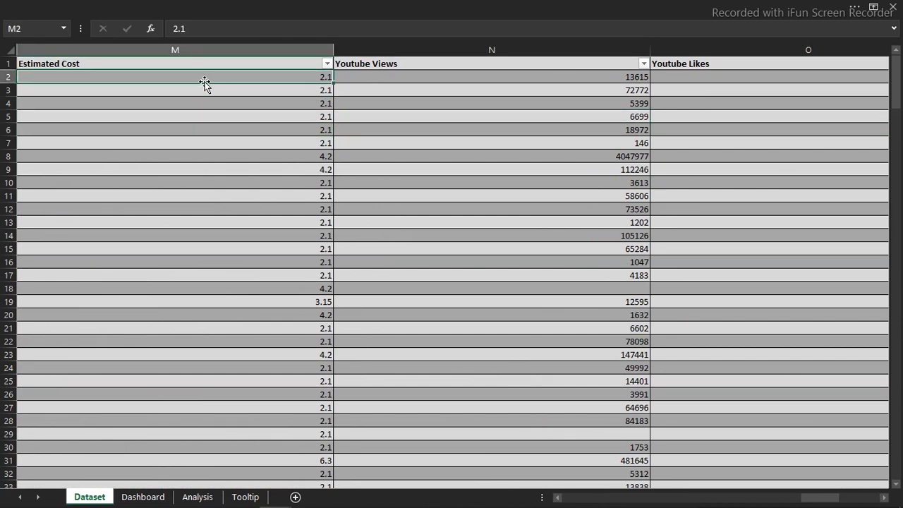
left_click(321, 89)
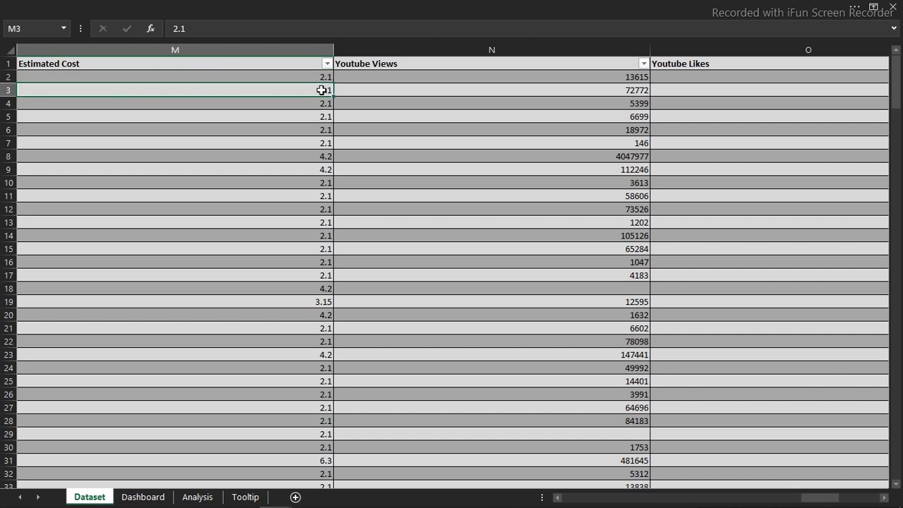
left_click(322, 208)
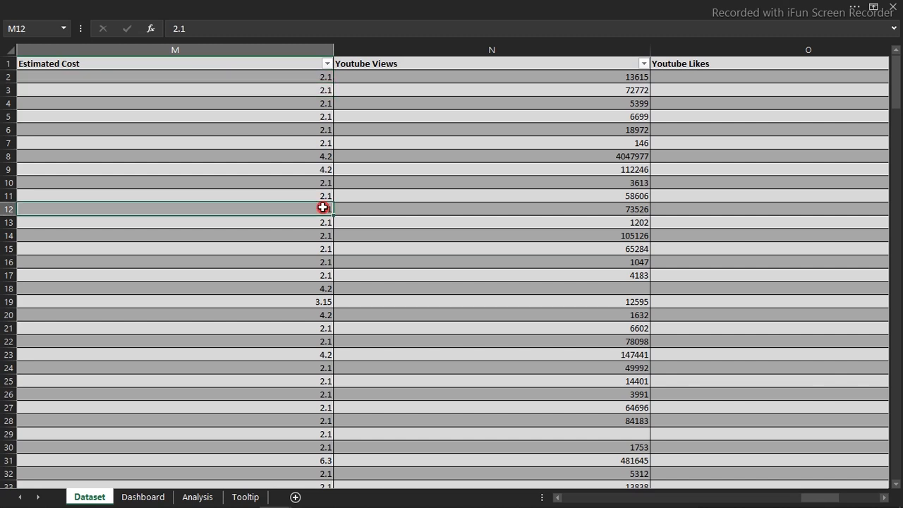
left_click(324, 303)
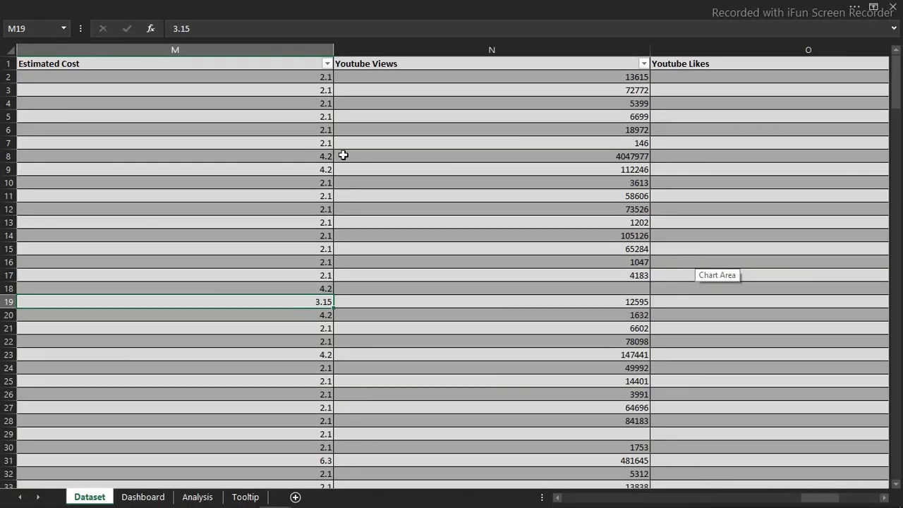
left_click(315, 119)
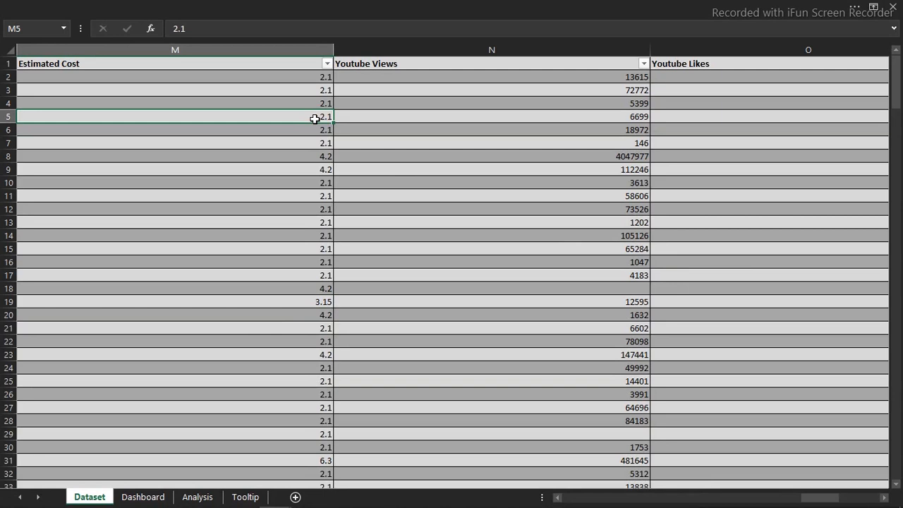
left_click(200, 497)
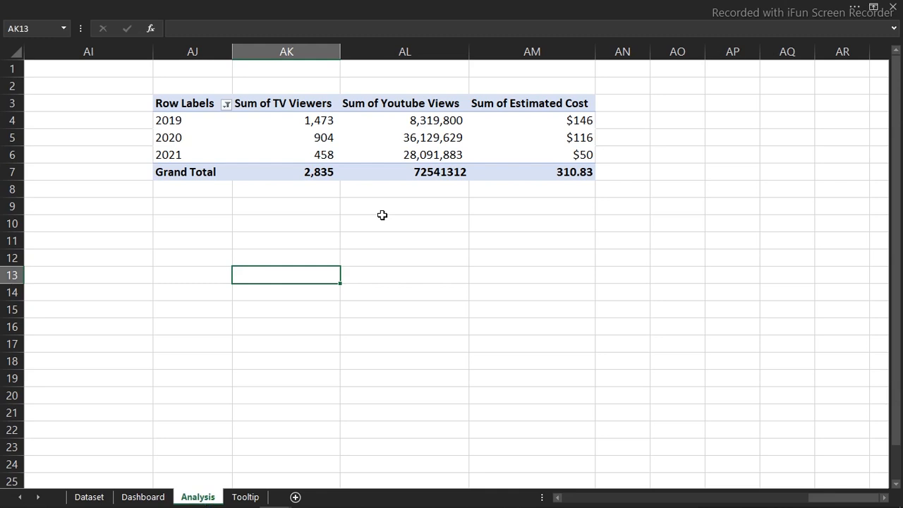
left_click(327, 120)
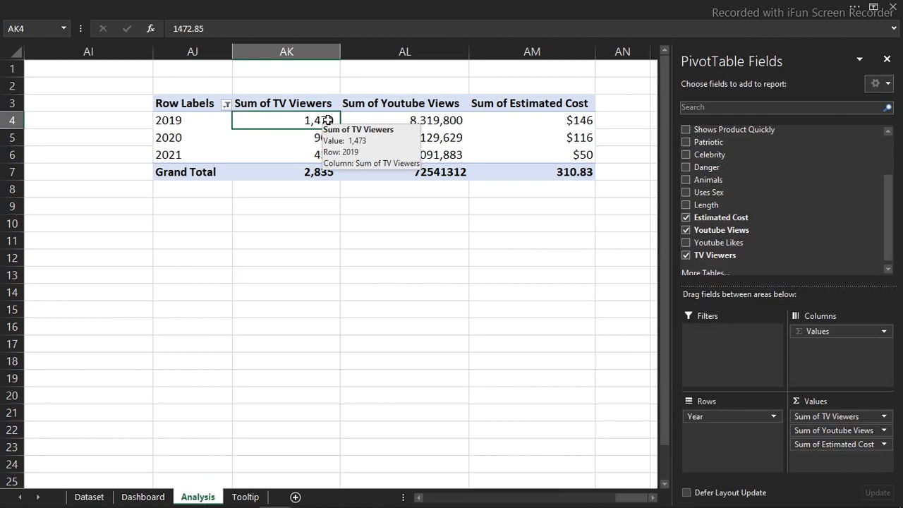
Retype 2019 in the first year label of the Dashboard's yearly views panel
left_click(142, 497)
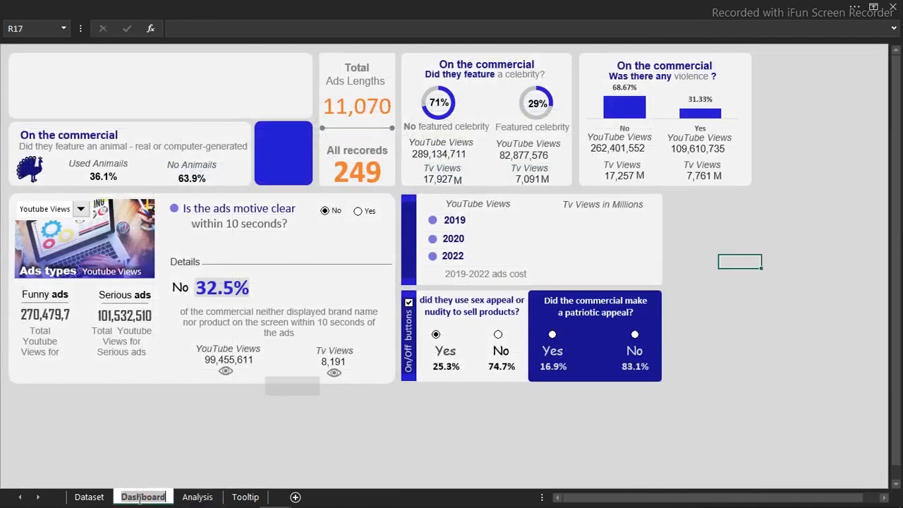
left_click(470, 273)
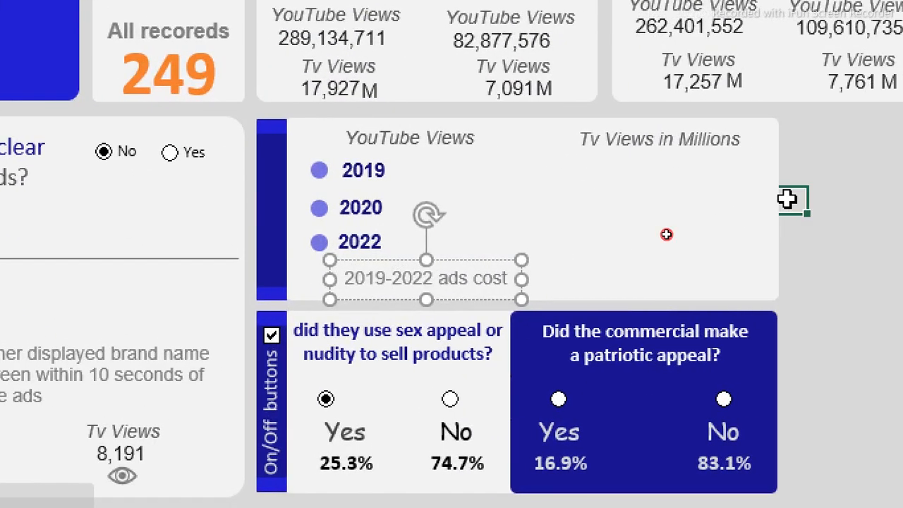
left_click(364, 171)
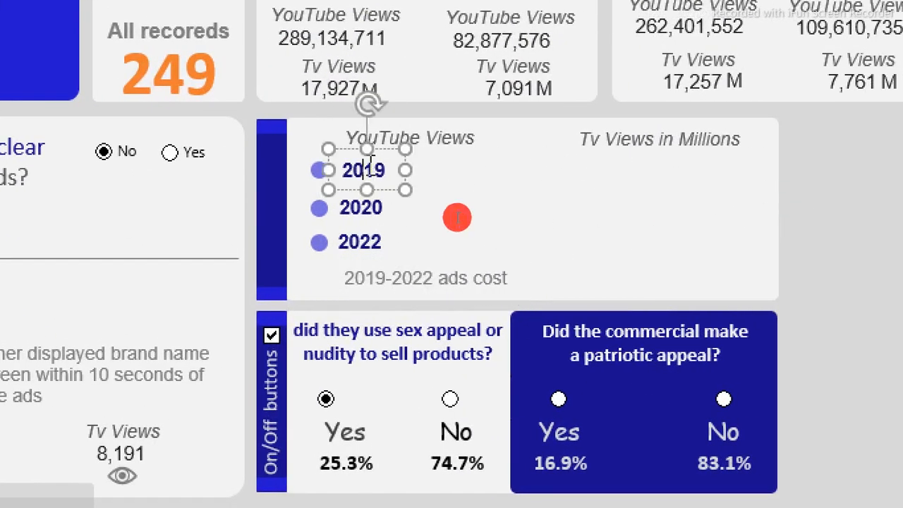
double_click(370, 169)
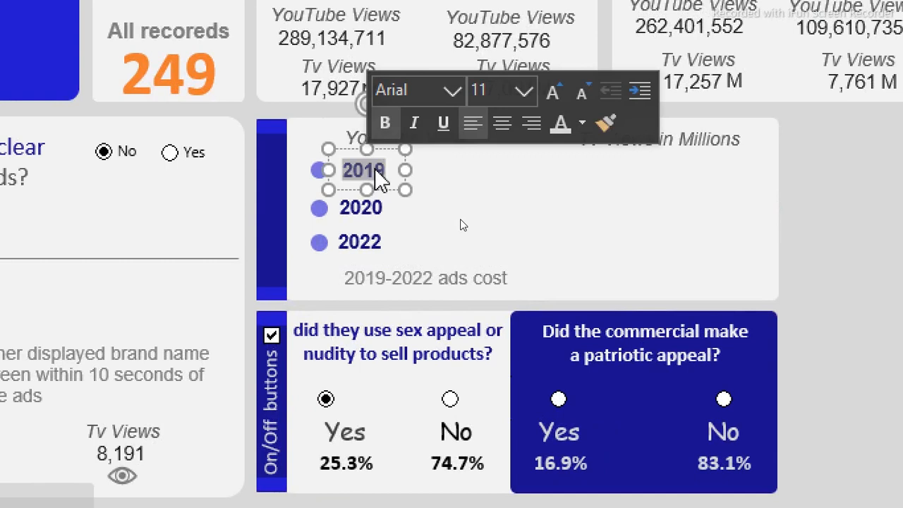
type("2019")
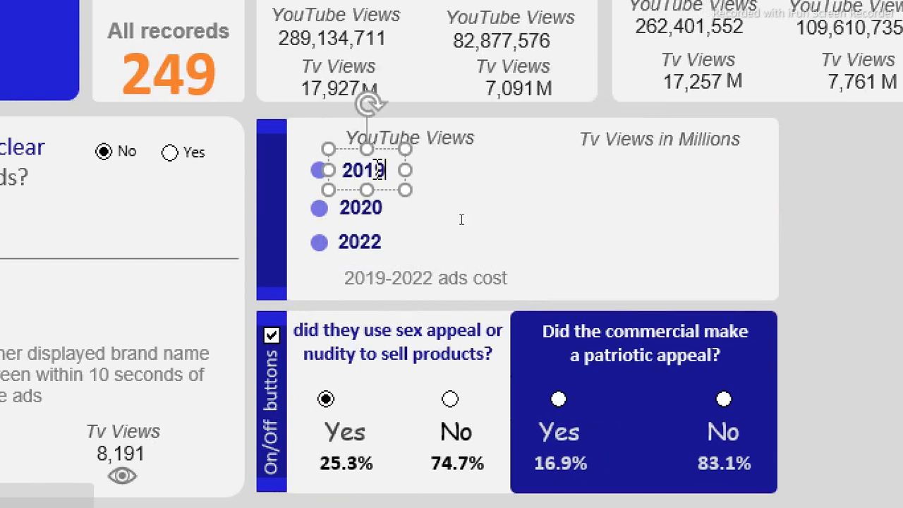
left_click(812, 172)
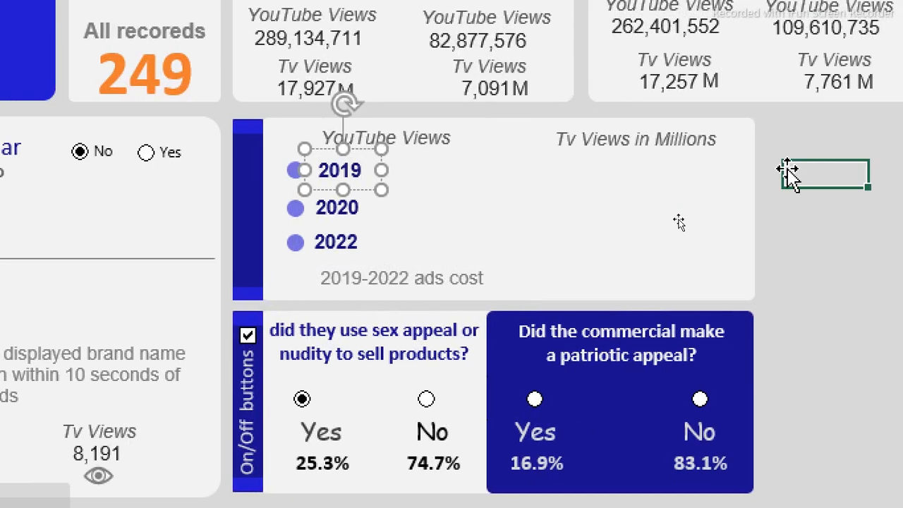
Change the third year label to 2021 and the caption below it to "2019-2021 ads cost"
double_click(352, 240)
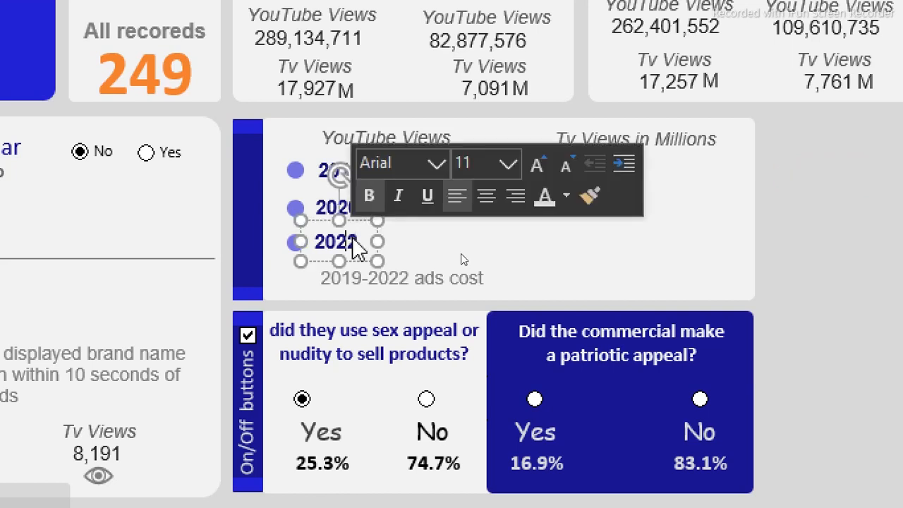
left_click(352, 240)
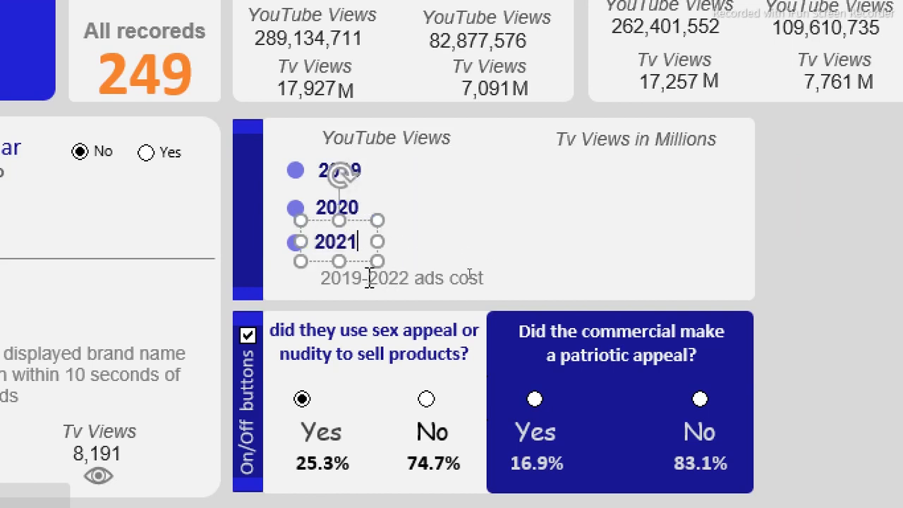
left_click(400, 276)
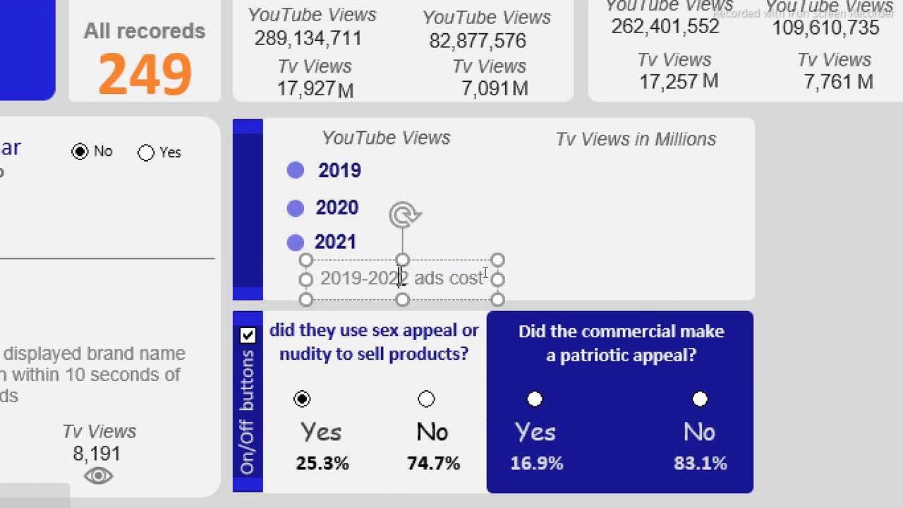
key("Delete")
type("1")
left_click(830, 223)
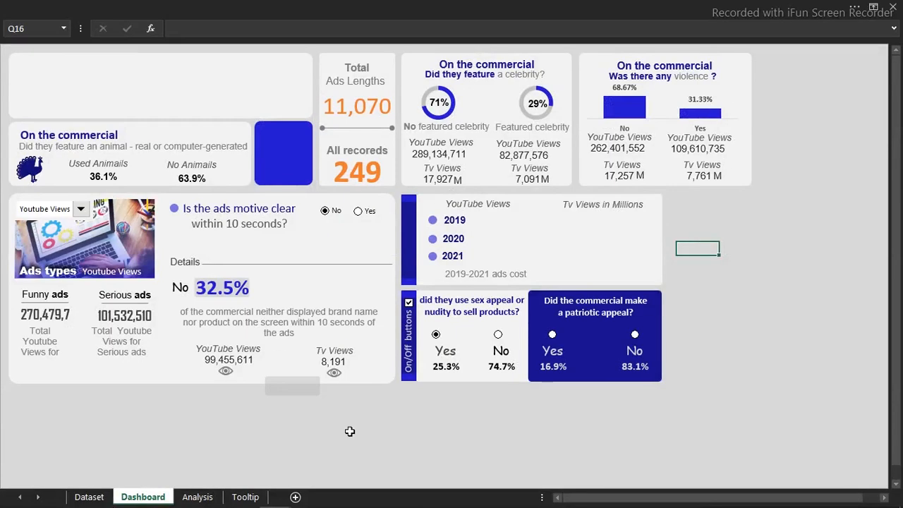
Duplicate the 2019, 2020 and 2021 labels on the Dashboard, placing widened copies beside the originals under YouTube Views
left_click(198, 497)
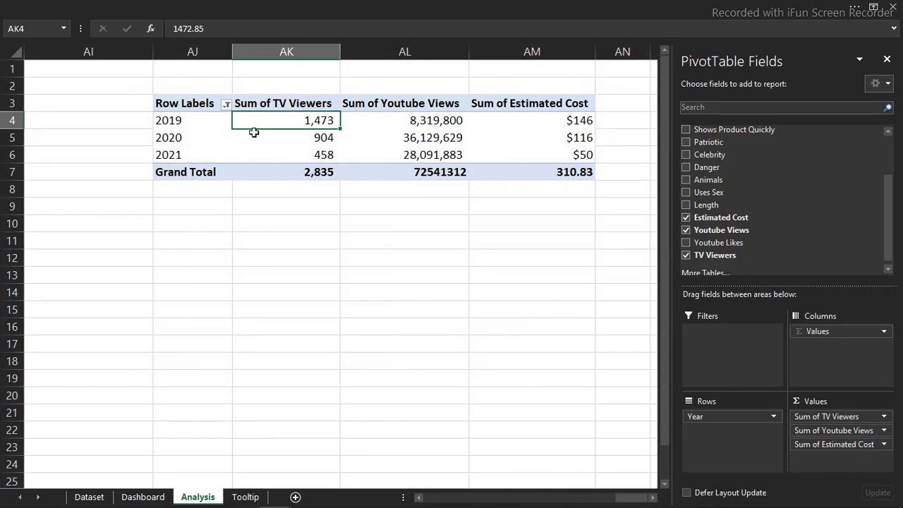
mouse_move(254, 132)
left_click(145, 497)
left_click(450, 219)
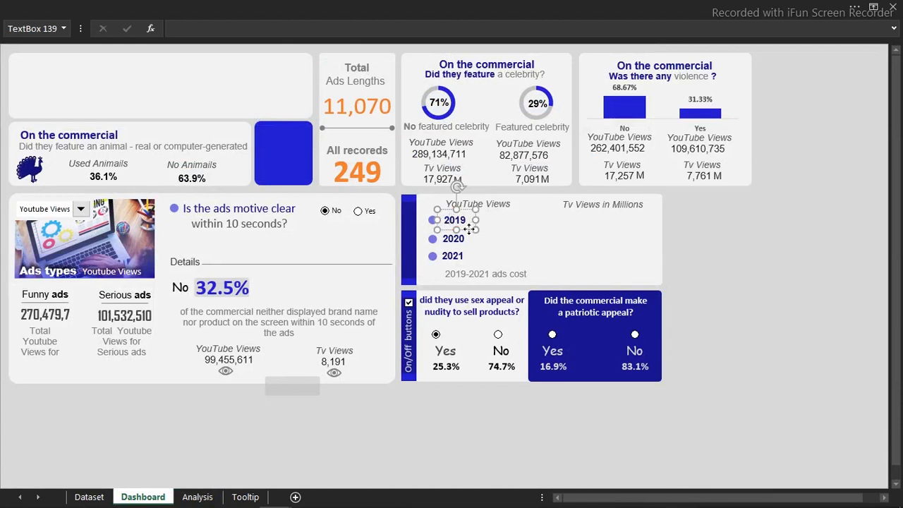
left_click(463, 239, "ctrl")
left_click(463, 257, "ctrl")
left_click_drag(466, 251, 546, 240)
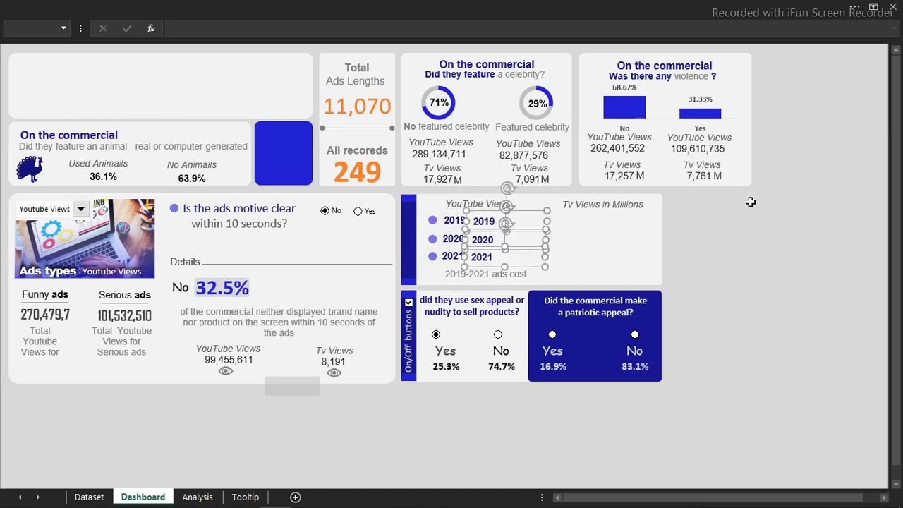
left_click(764, 229)
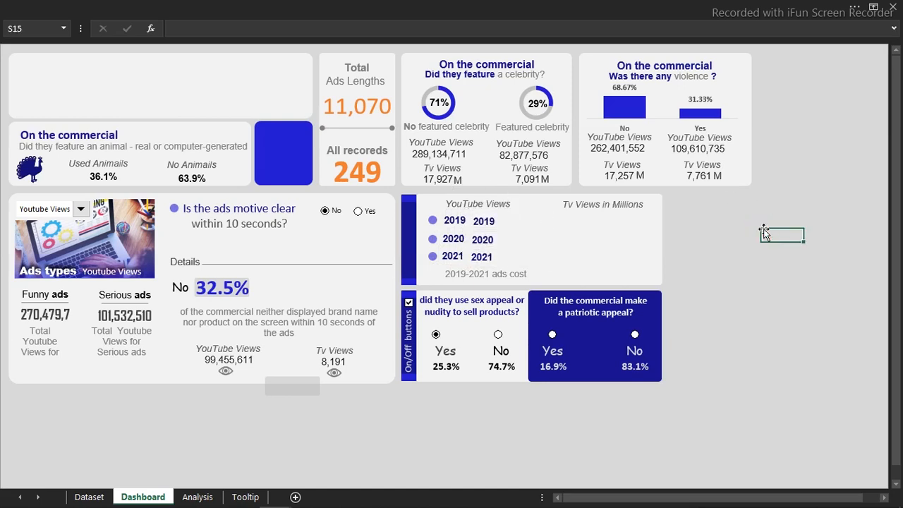
Link the copied 2019 label under YouTube Views to the 2019 Youtube Views value in Analysis!AL4
left_click(516, 221)
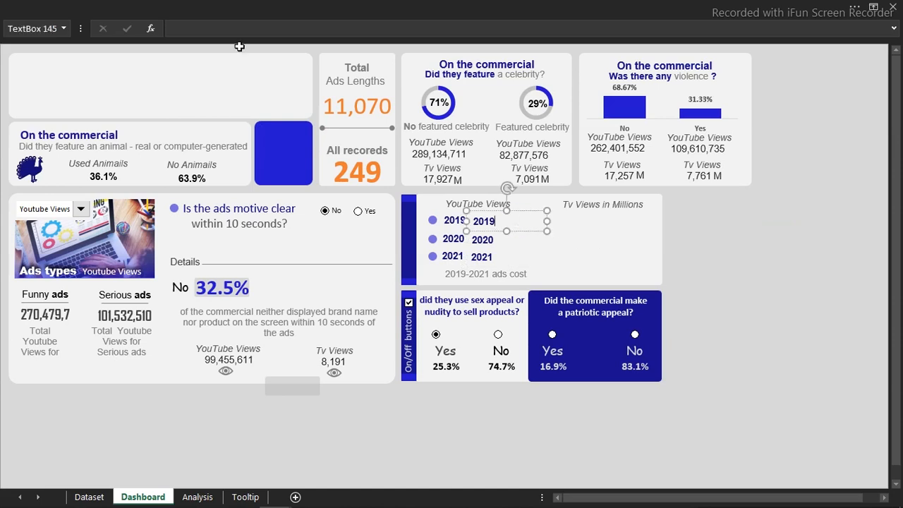
left_click(214, 28)
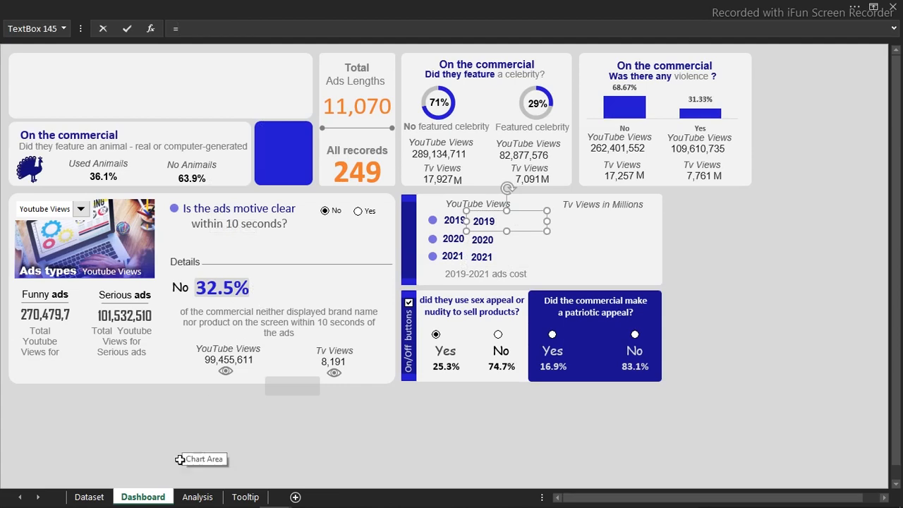
type("=")
left_click(199, 497)
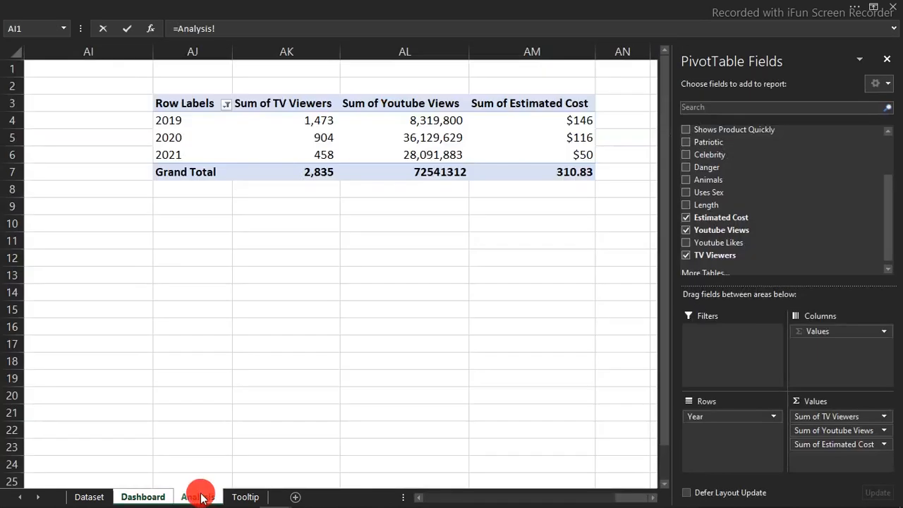
left_click(411, 120)
key("Return")
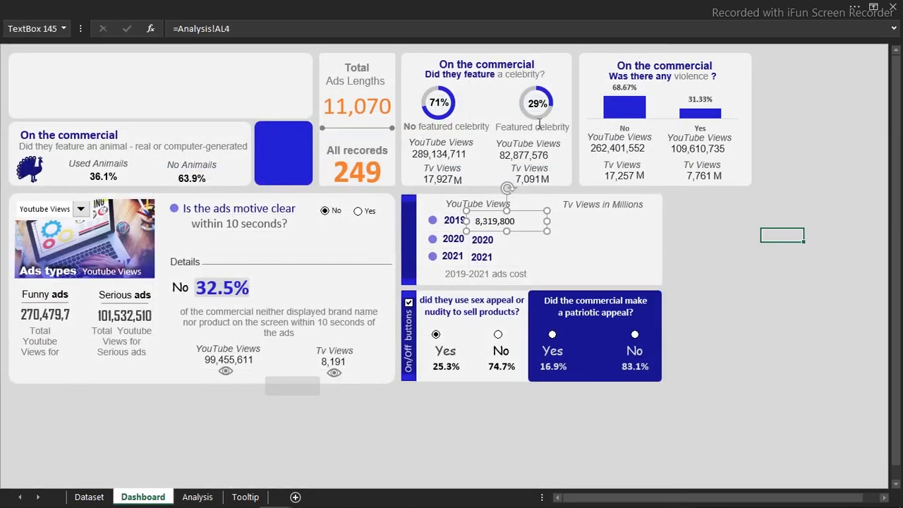
Link the copied 2020 and 2021 labels under YouTube Views to their yearly Youtube Views values, Analysis!AL5 and Analysis!AL6
left_click(283, 34)
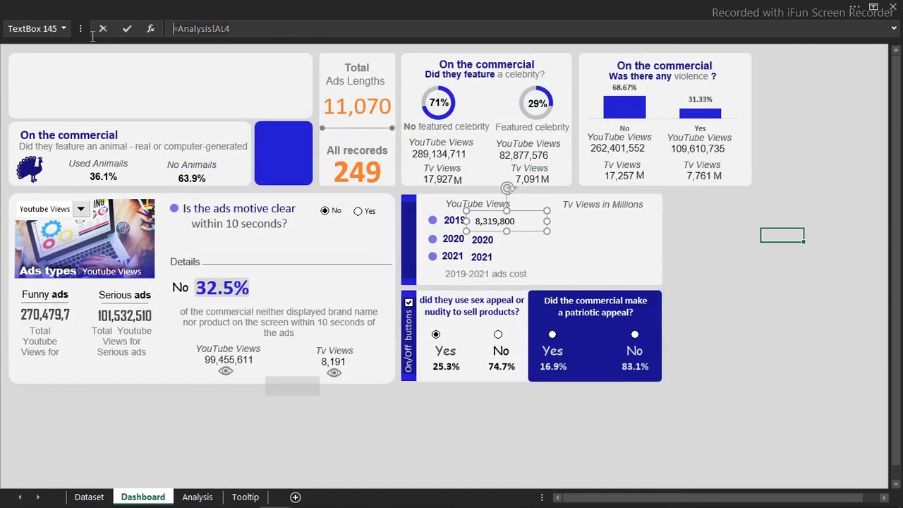
left_click(492, 240)
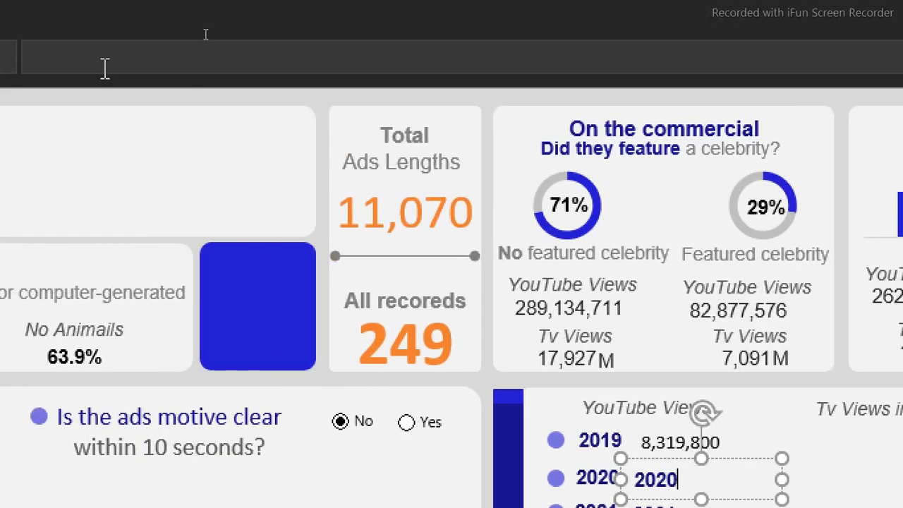
left_click(115, 56)
type("=Analysis!AL4")
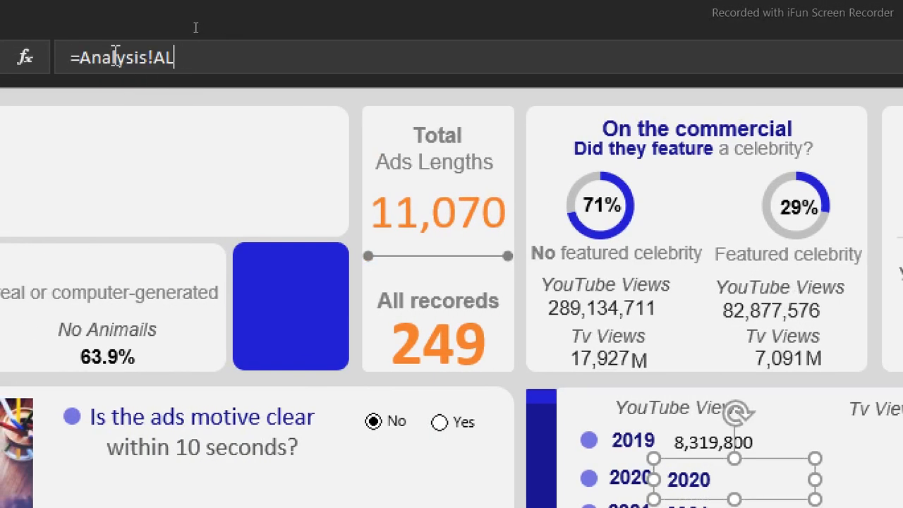
key("Return")
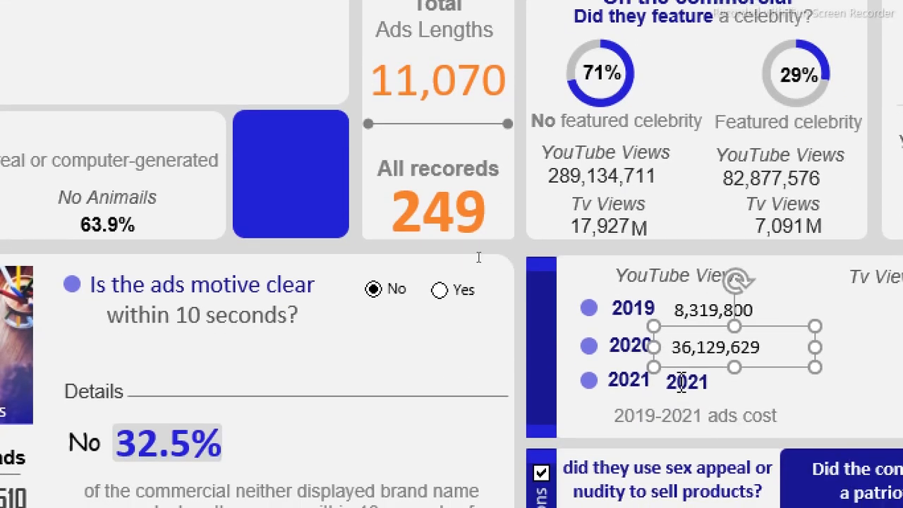
left_click(682, 381)
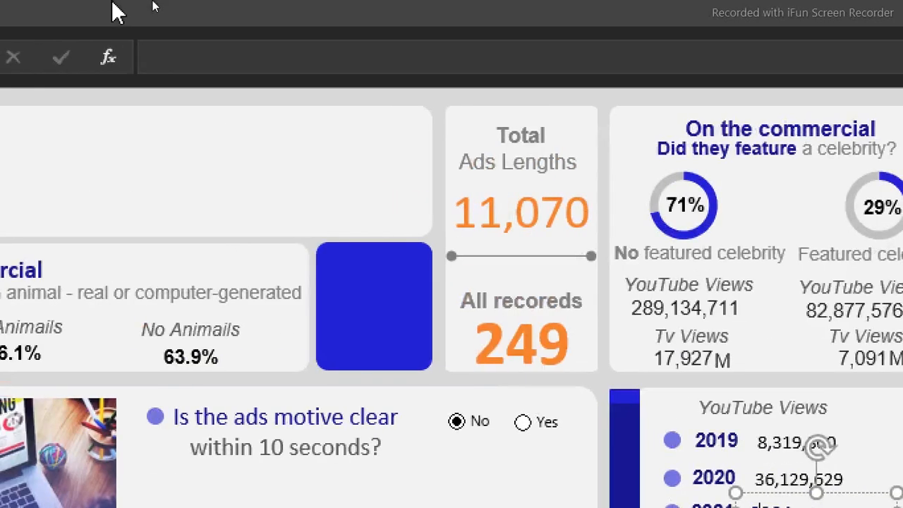
left_click(190, 57)
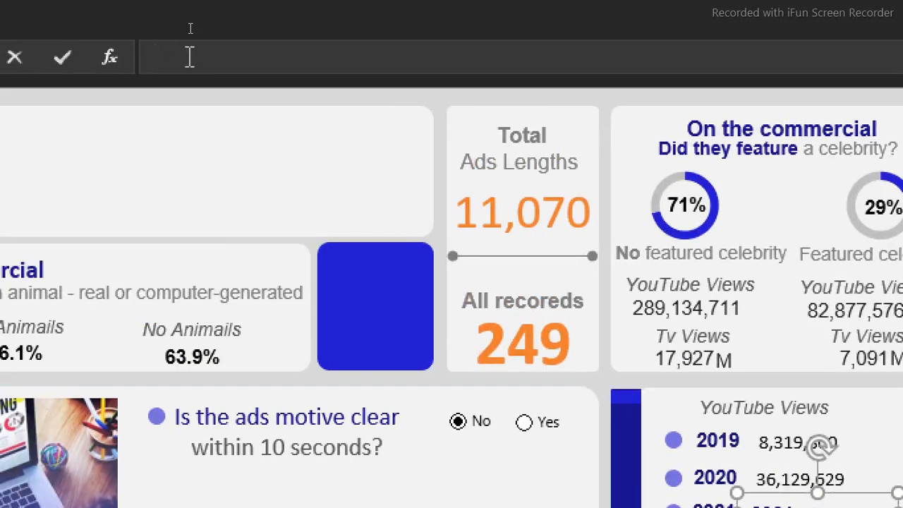
type("=Analysis!AL4")
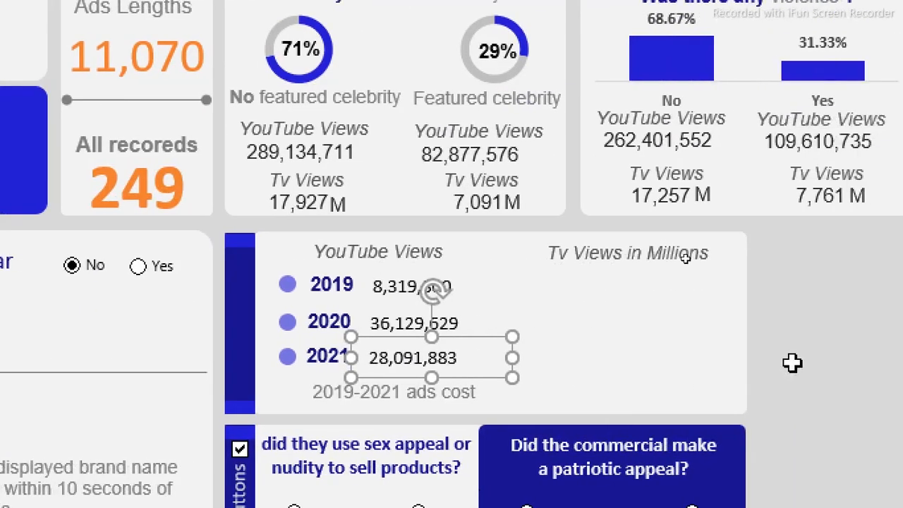
left_click(787, 347)
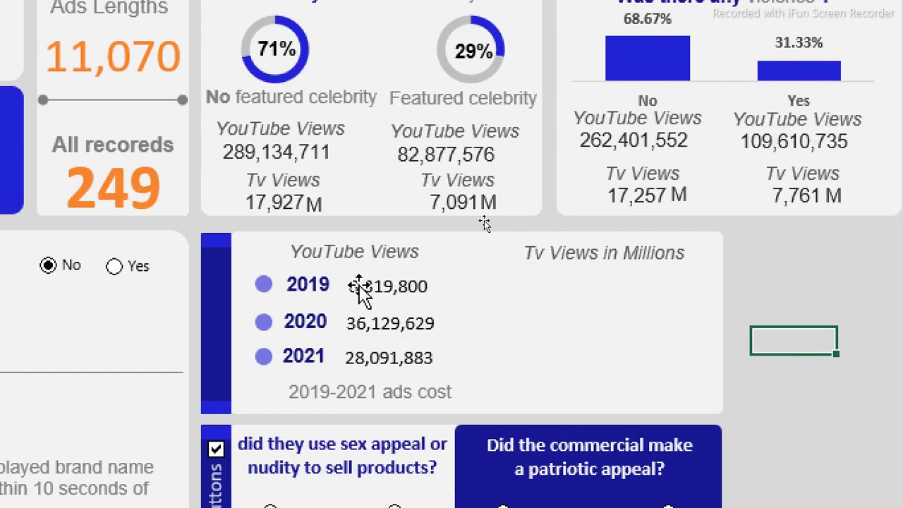
Place centred copies of the three YouTube figures under Tv Views in Millions, linked to the yearly TV Viewers values on Analysis
left_click(422, 286)
left_click(388, 326, "shift")
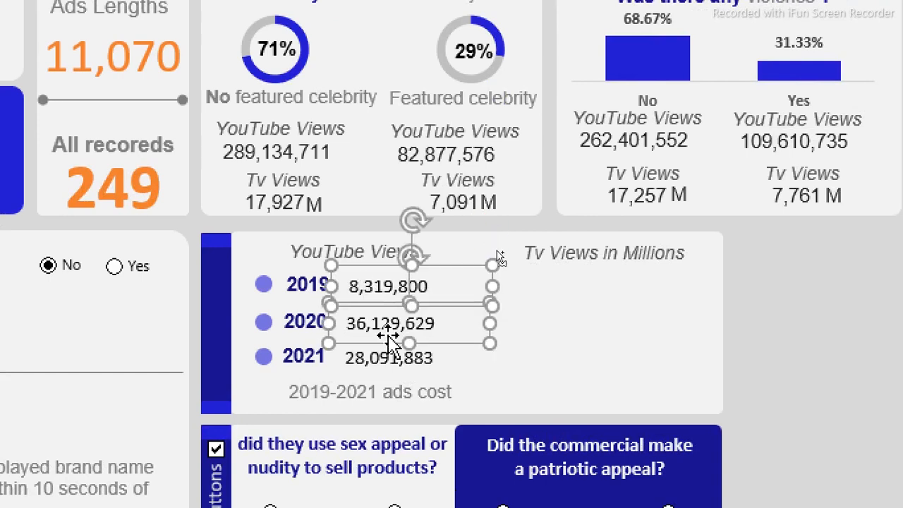
left_click(399, 361, "shift")
left_click_drag(399, 361, 627, 381)
left_click_drag(626, 379, 635, 389)
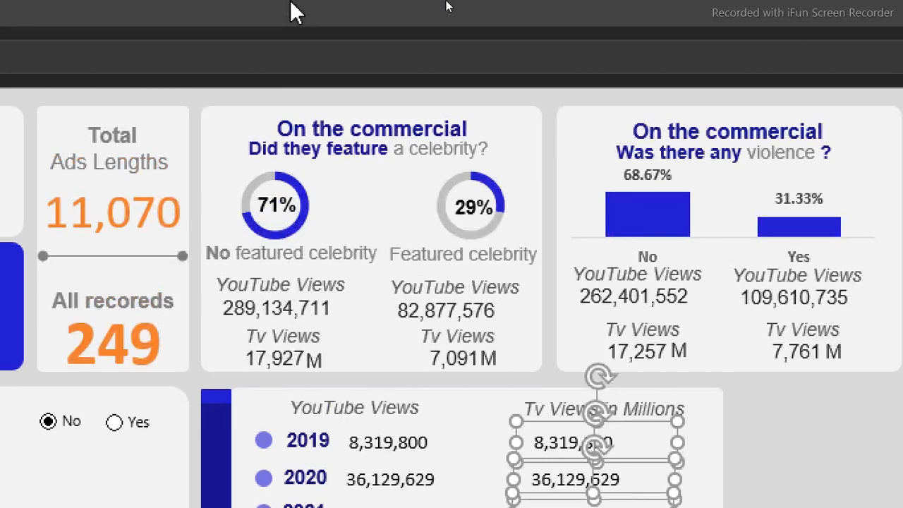
left_click(115, 3)
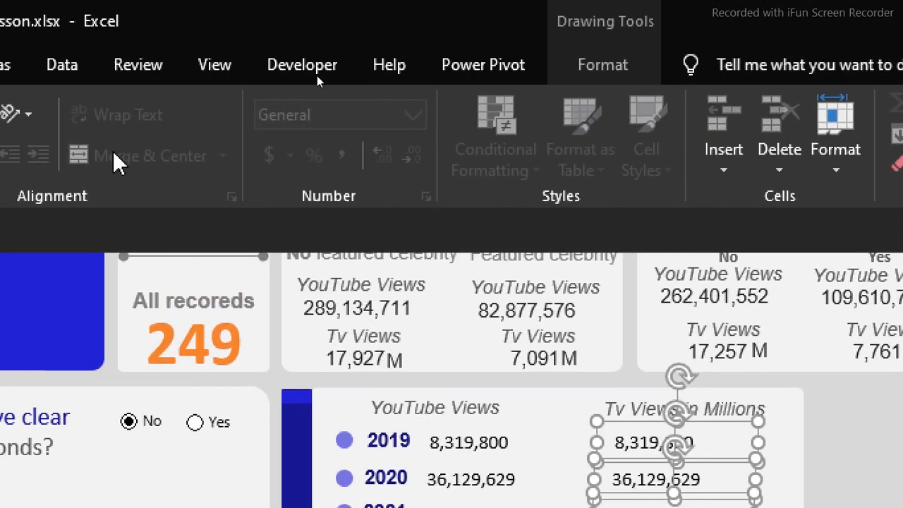
left_click(112, 366)
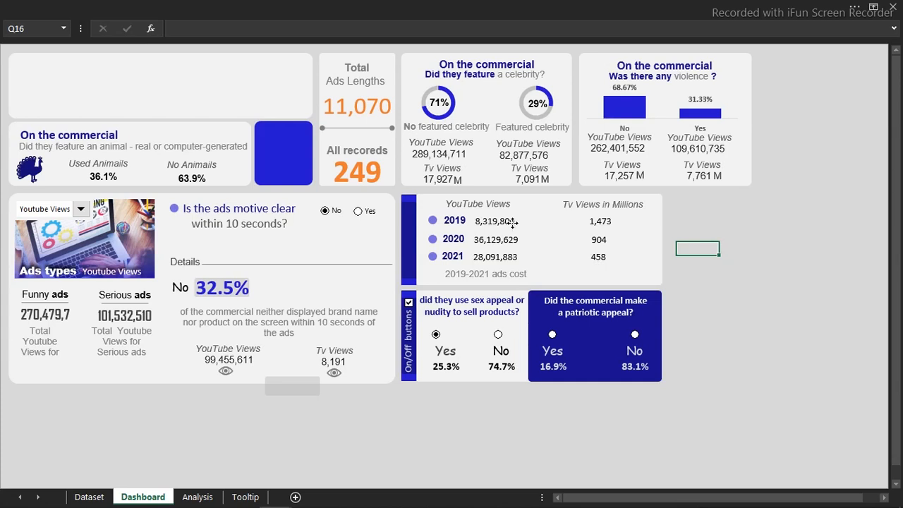
Format the six yearly YouTube and TV view figures in Arial, size 12, with a dark grey font colour
left_click(513, 225)
left_click(515, 240, "shift")
left_click(515, 257, "shift")
left_click(600, 222, "shift")
left_click(608, 241, "shift")
left_click(608, 258, "shift")
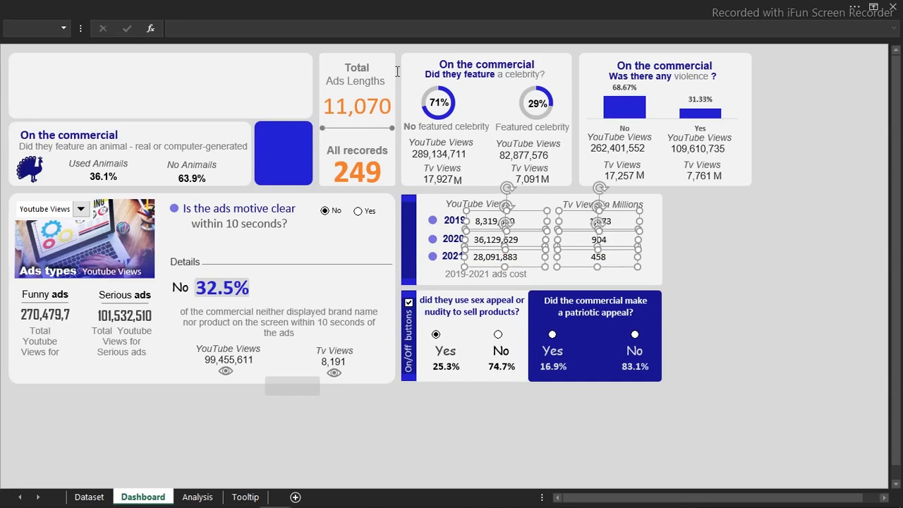
left_click(387, 5)
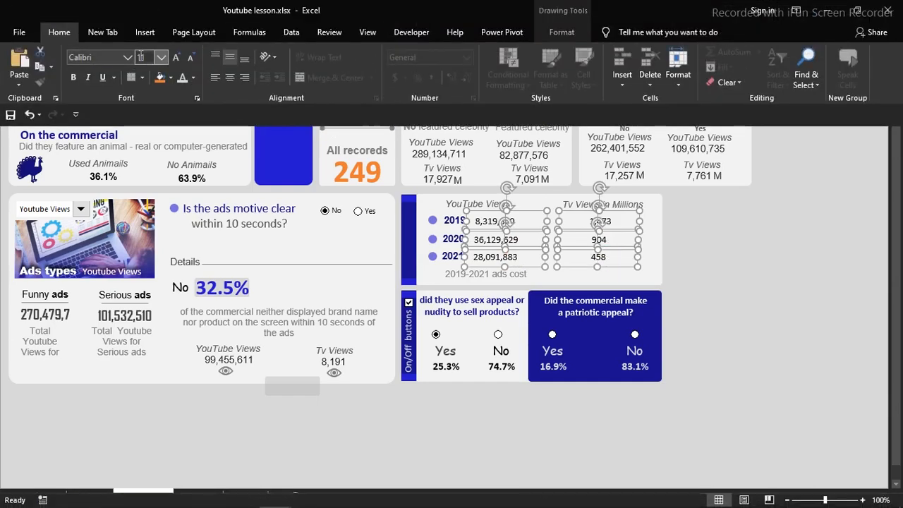
left_click(128, 58)
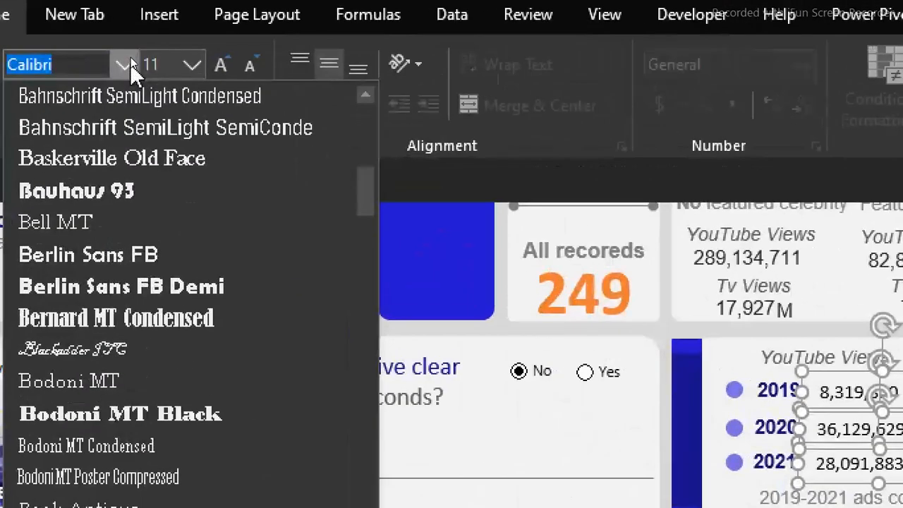
left_click_drag(365, 201, 362, 88)
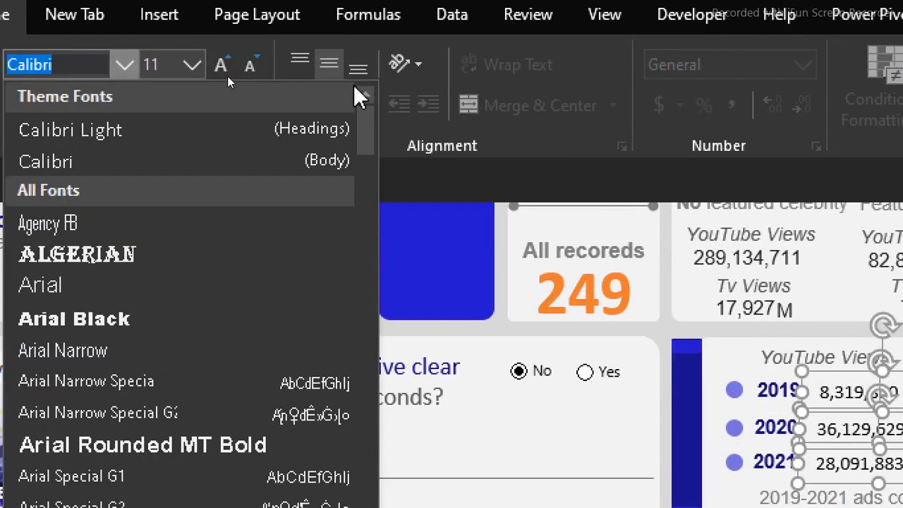
left_click(113, 285)
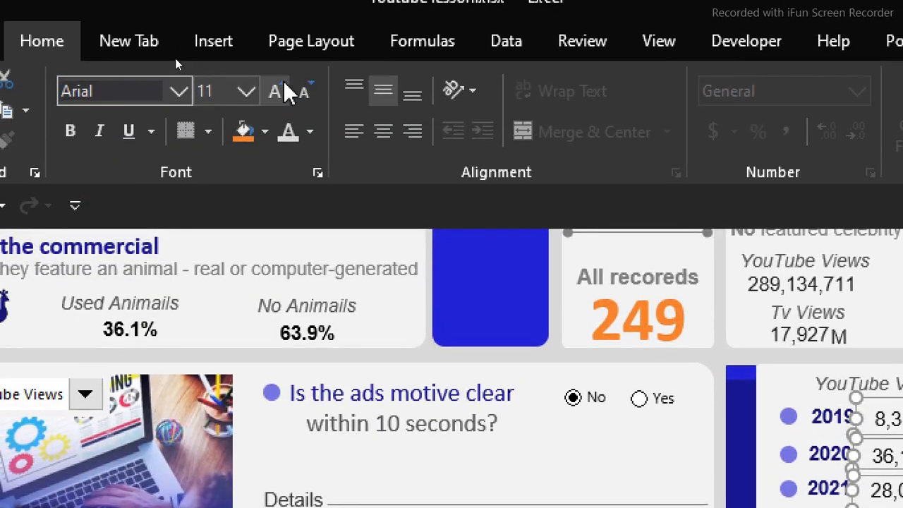
left_click(275, 67)
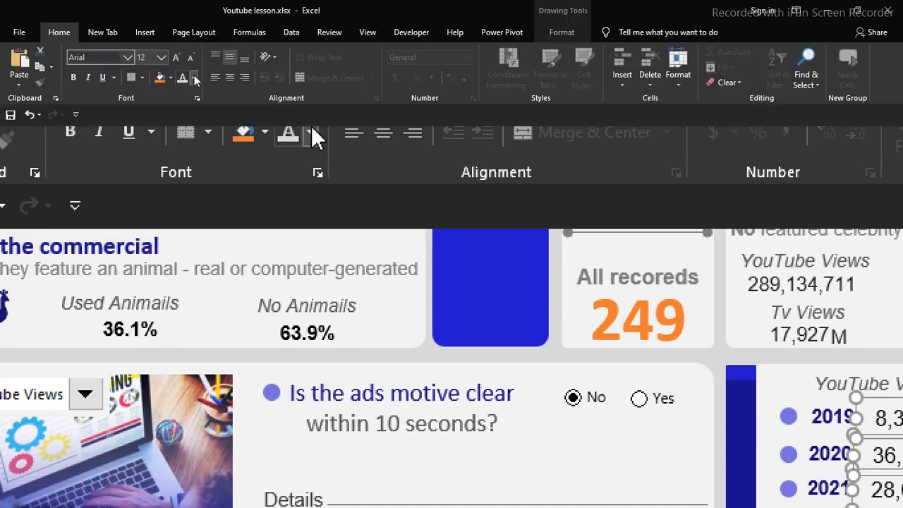
left_click(309, 132)
left_click(327, 315)
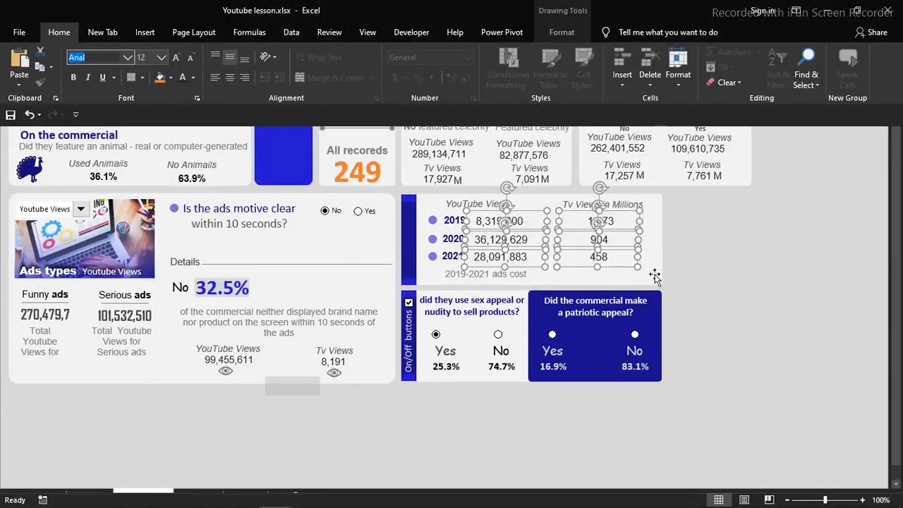
key("ctrl+shift+F1")
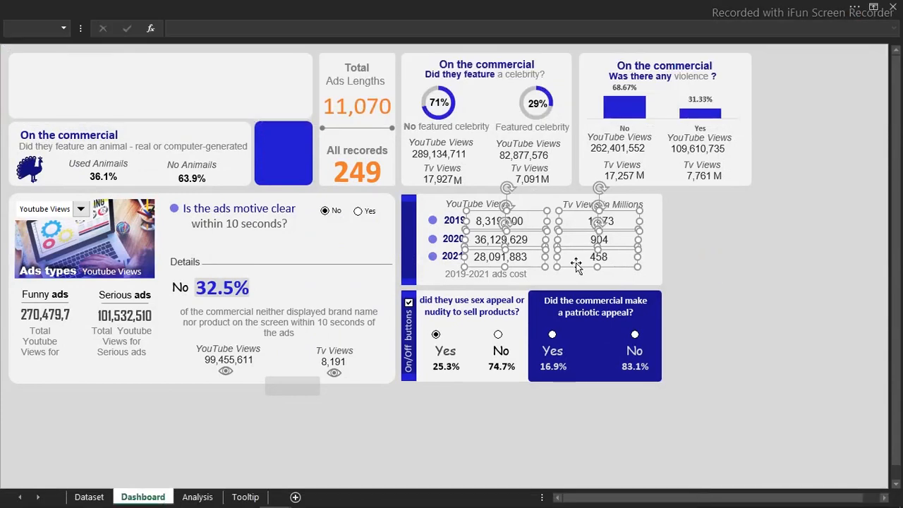
left_click(701, 260)
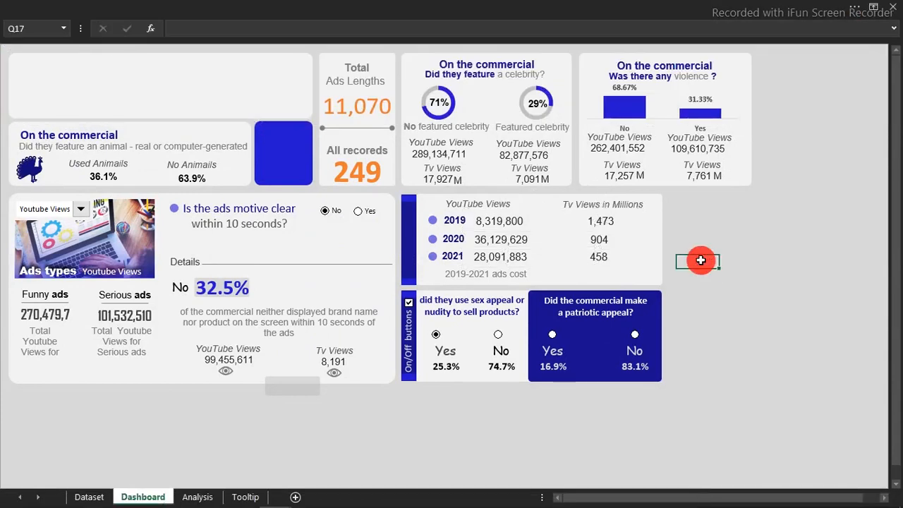
Duplicate the grey rectangle from below the ads motive panel beside "2019-2021 ads cost" and widen the copy slightly
left_click(303, 385)
left_click_drag(303, 381, 607, 269)
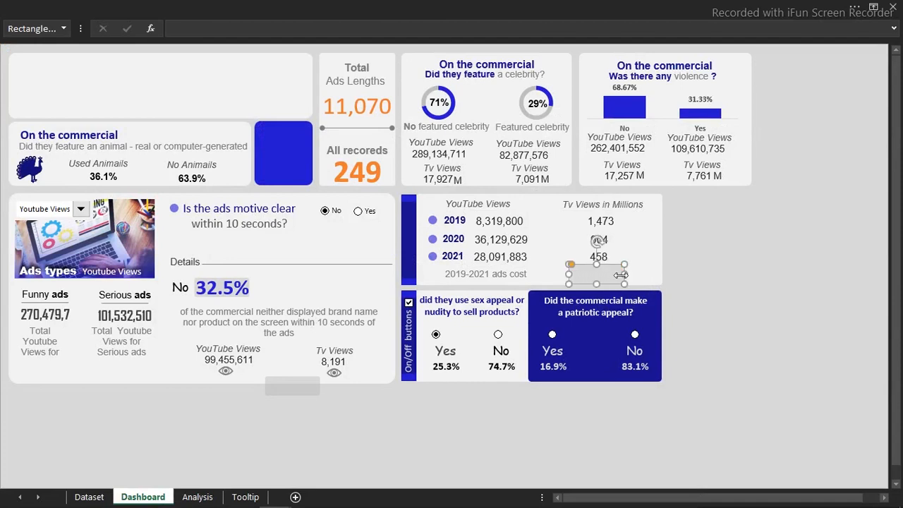
left_click(630, 275)
left_click(635, 274)
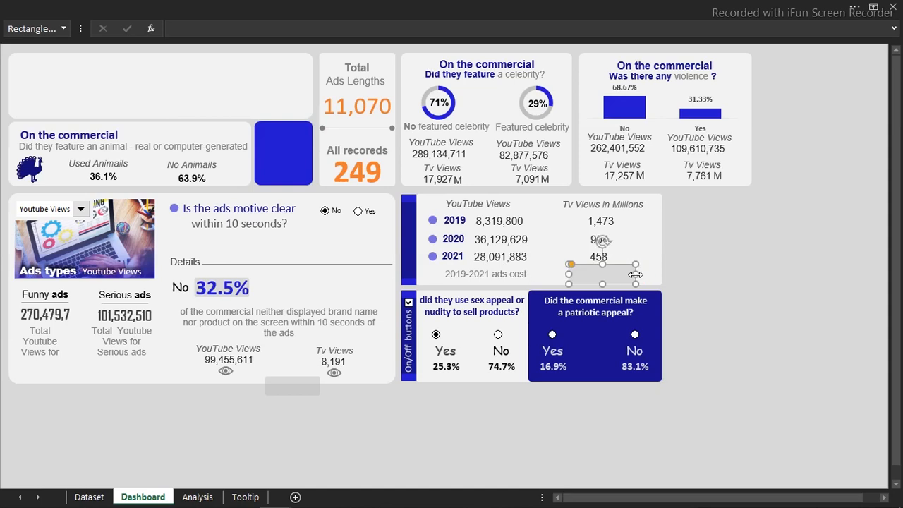
left_click(709, 243)
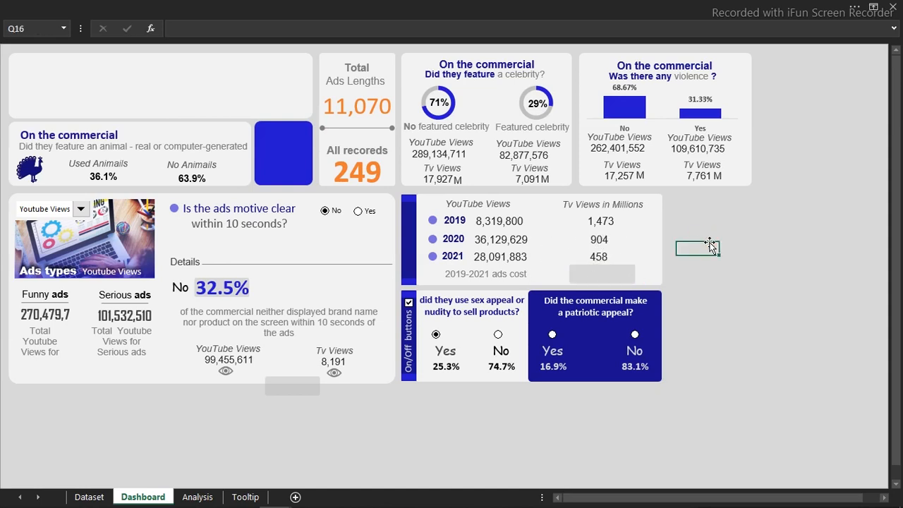
Copy the 2021 TV views figure onto the grey rectangle and link it to the Estimated Cost grand total in Analysis!AM7
left_click(607, 256)
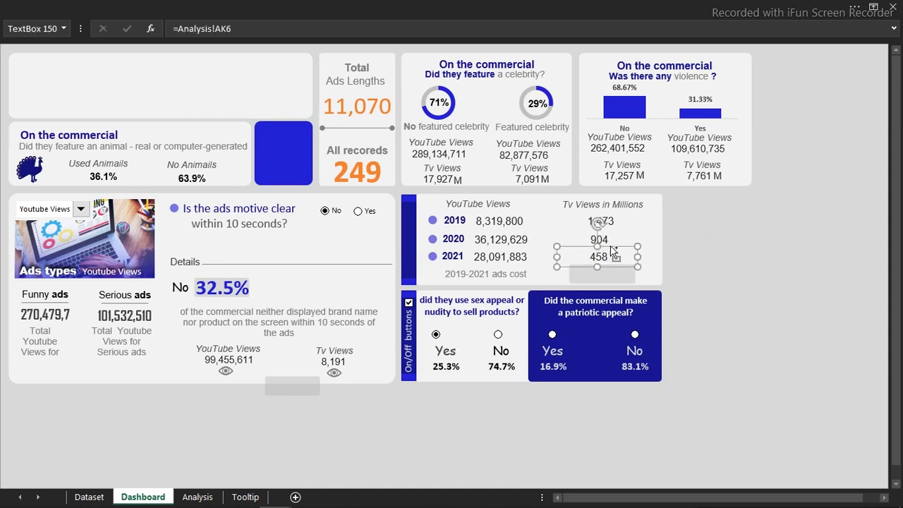
left_click_drag(615, 259, 615, 271)
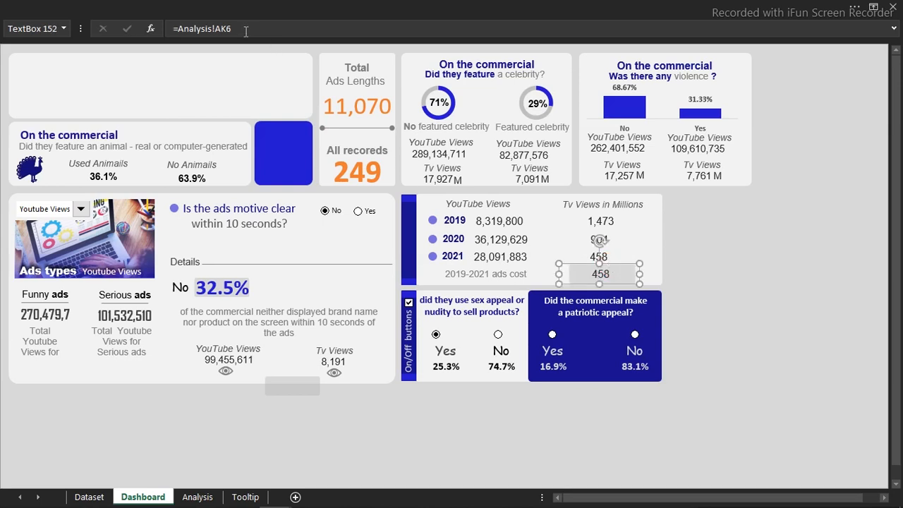
left_click(161, 37)
type("=")
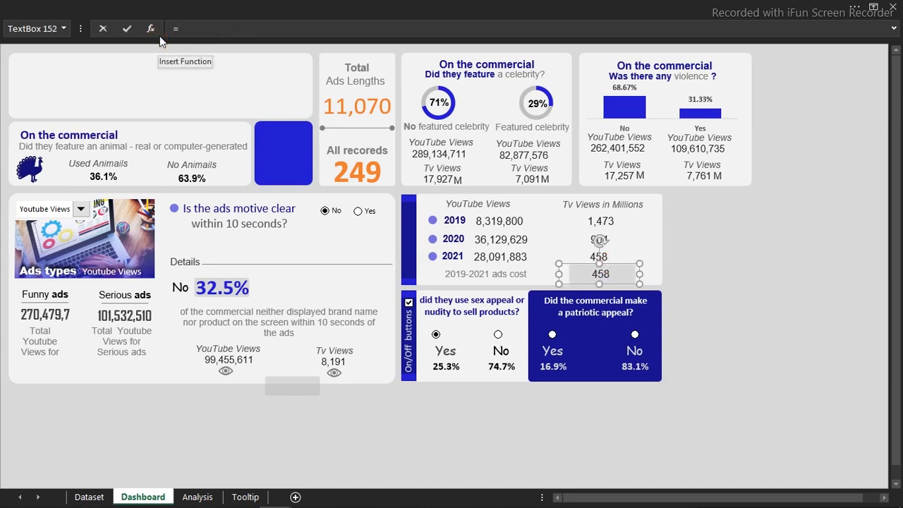
left_click(209, 497)
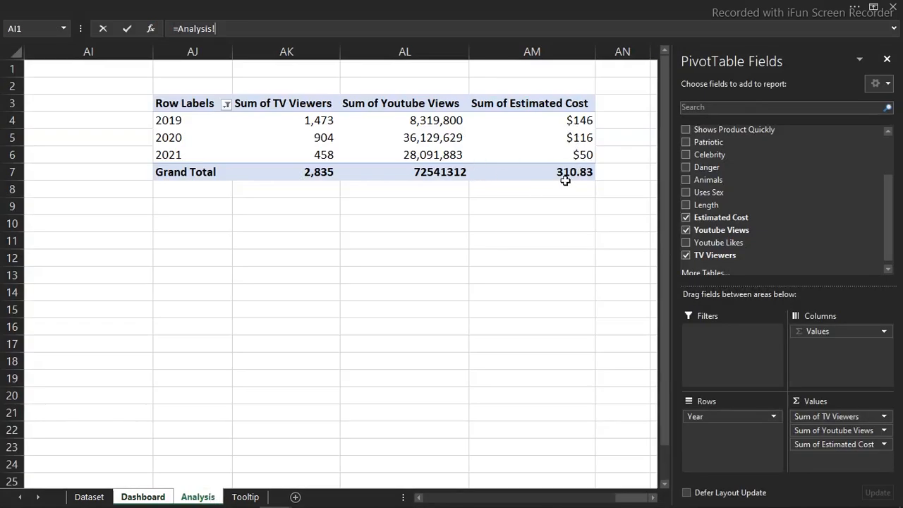
left_click(579, 173)
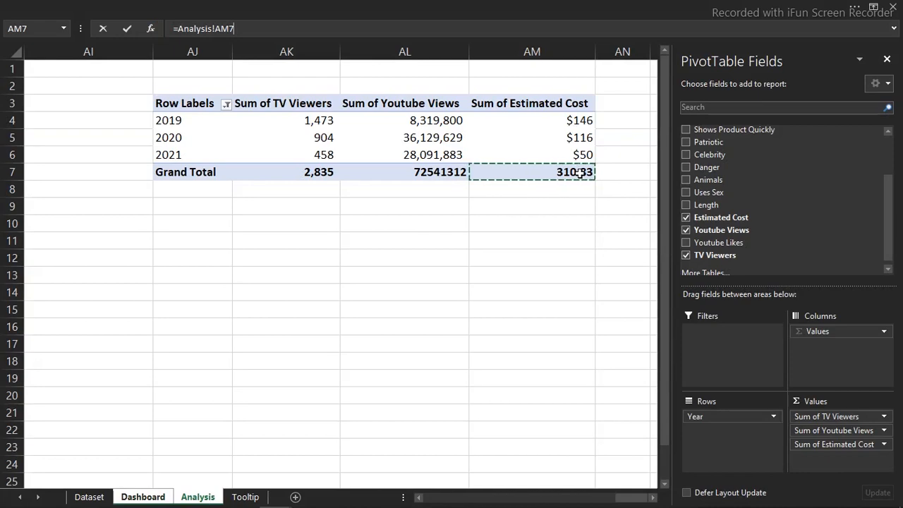
key("Return")
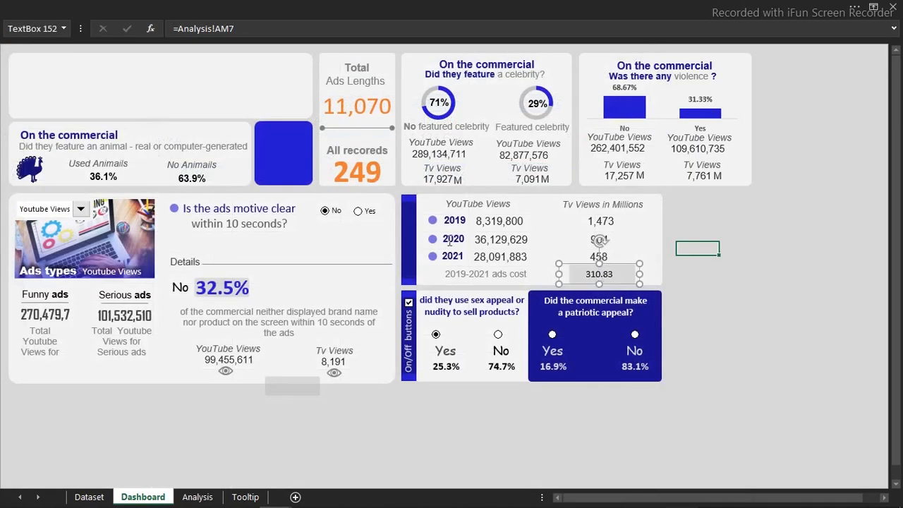
left_click(282, 7)
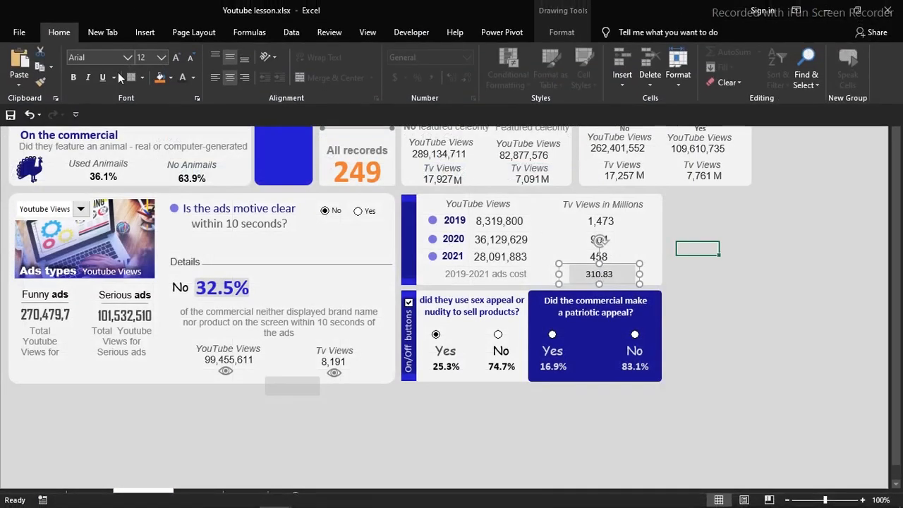
Format the ads cost figure with a dark blue font colour, bold, at size 16
left_click(193, 77)
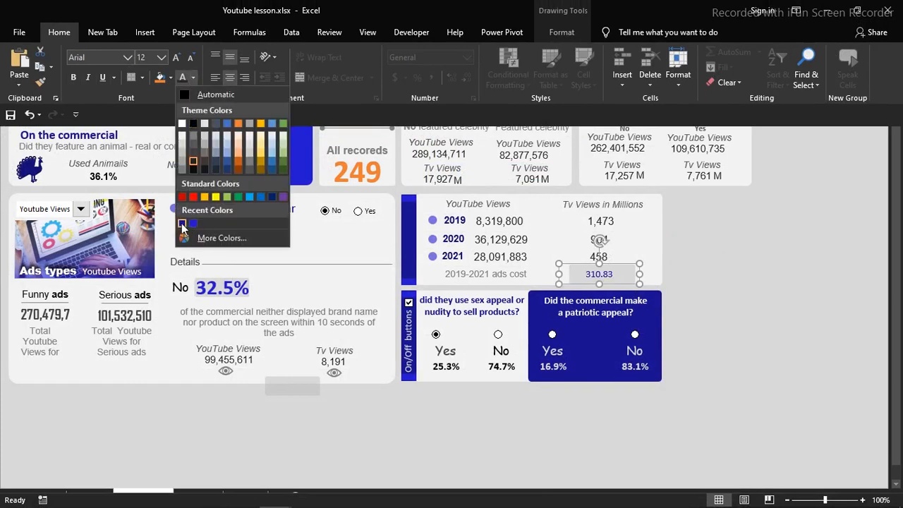
left_click(181, 223)
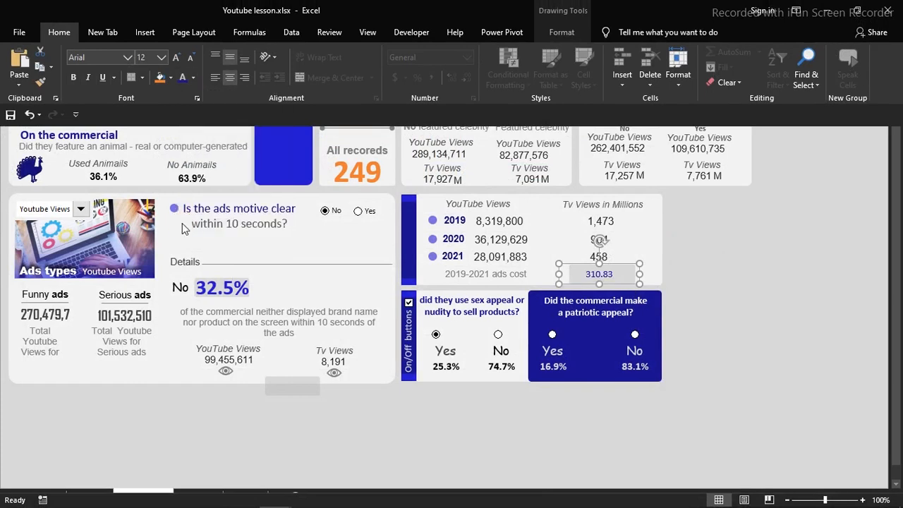
left_click(73, 78)
left_click(175, 61)
left_click(175, 61)
left_click(175, 61)
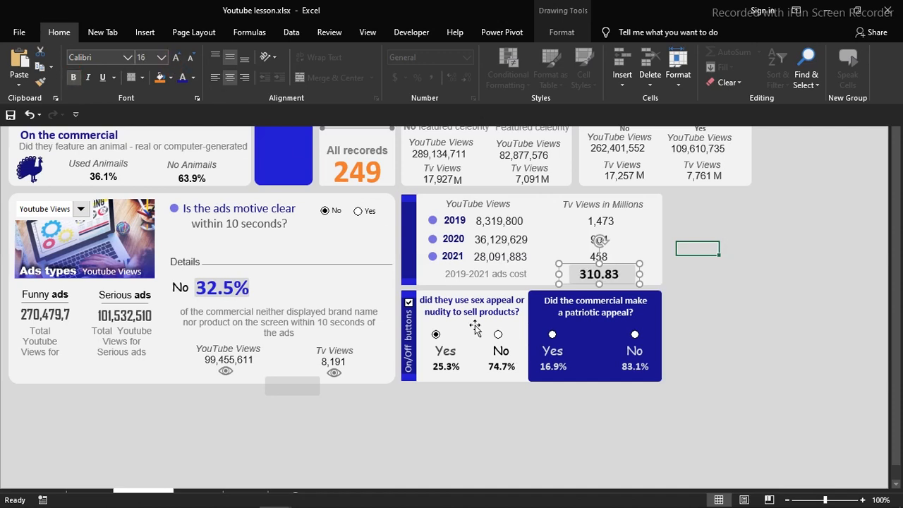
Bring the ads cost figure to the front, above the grey rectangle in the 2019-2021 panel
key("ctrl+shift+F1")
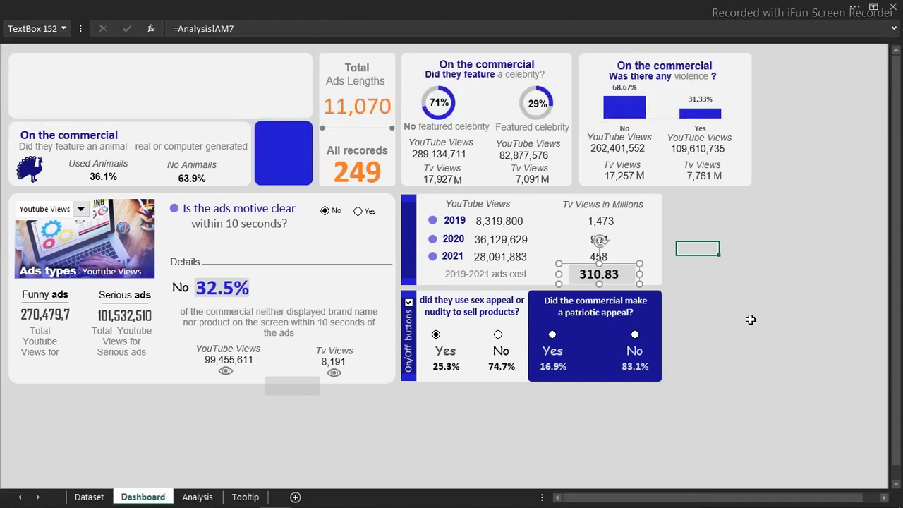
right_click(630, 281)
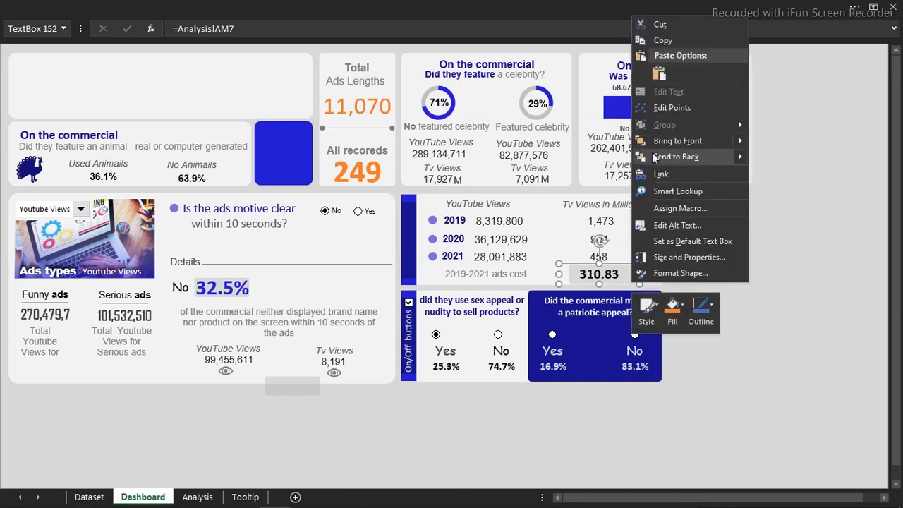
left_click(673, 139)
left_click(728, 247)
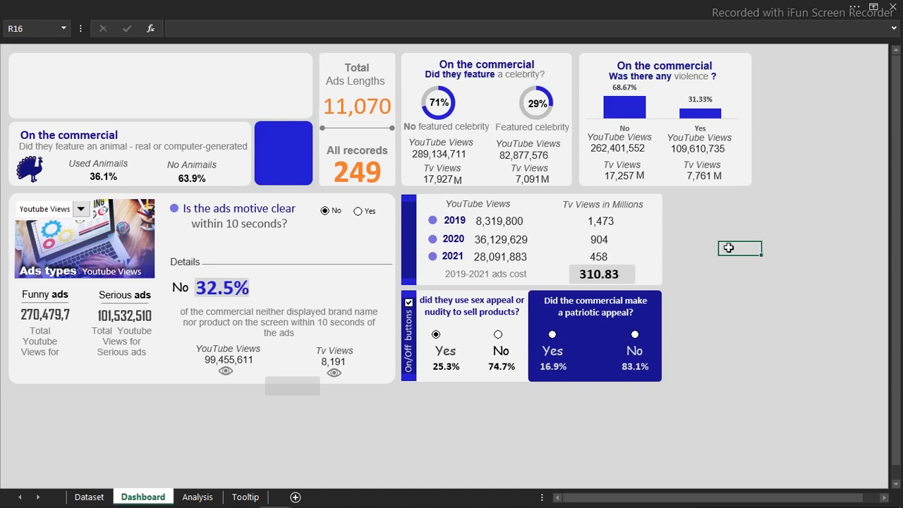
Duplicate the ads cost figure and replace the copy's text with M
left_click_drag(899, 208, 900, 221)
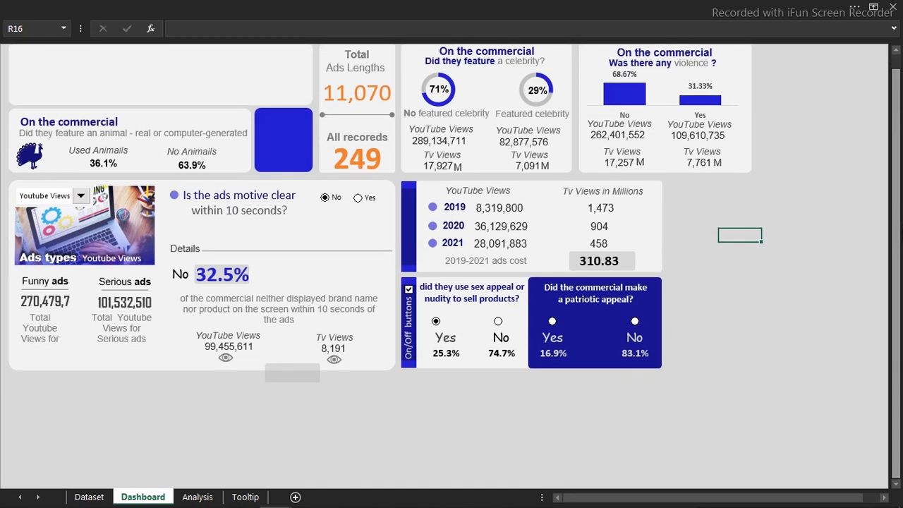
left_click(113, 435)
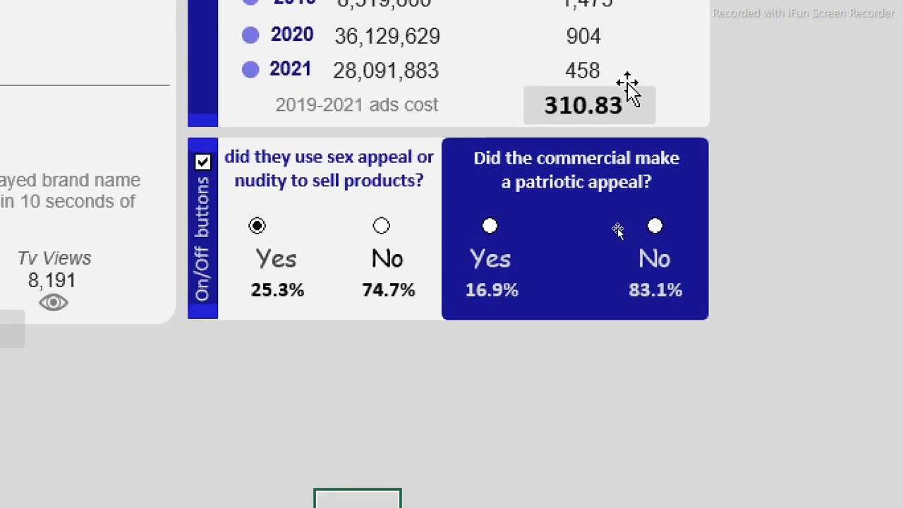
left_click(615, 110)
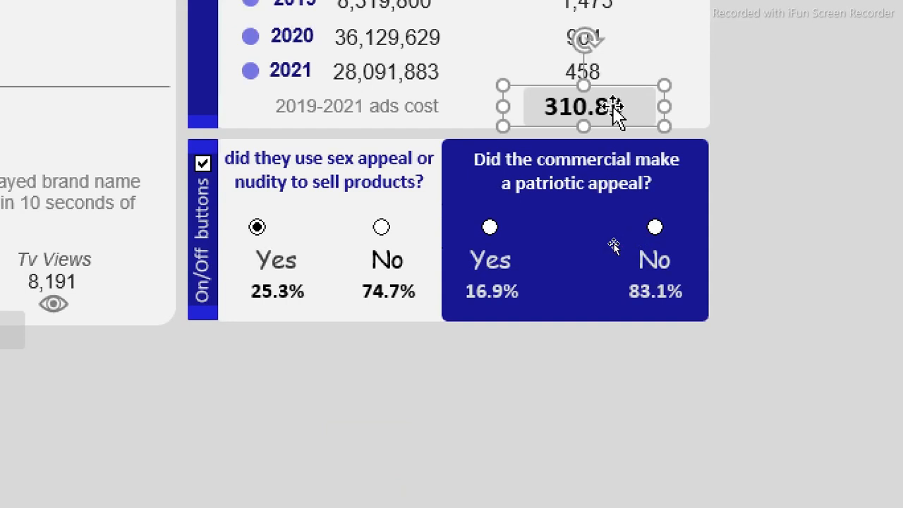
key("ctrl+d")
left_click(642, 129)
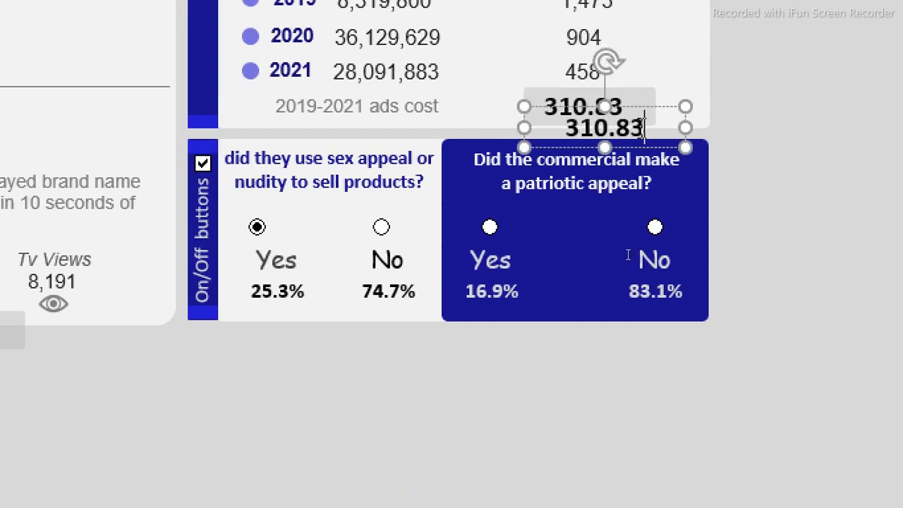
key("BackSpace")
key("BackSpace")
key("BackSpace")
key("BackSpace")
key("BackSpace")
key("BackSpace")
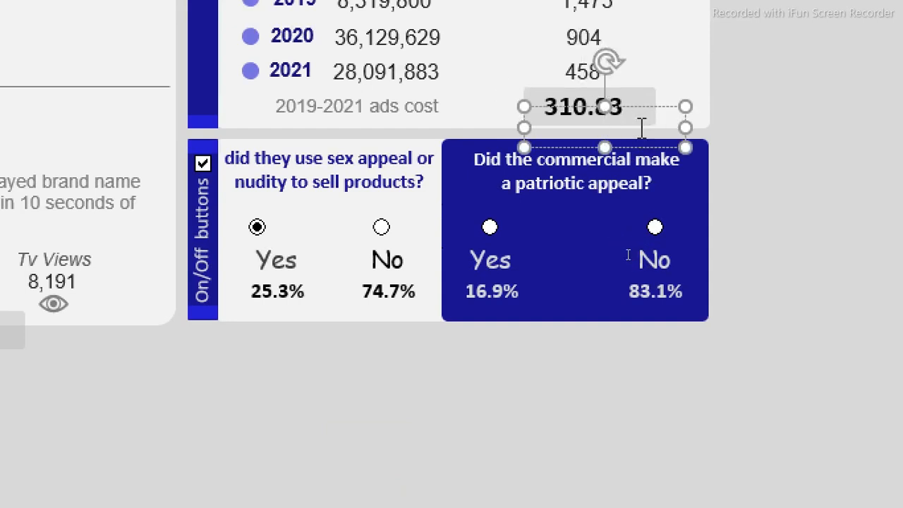
type("M")
Narrow the M text box, place it directly after the ads cost figure and reduce its font size by two steps
left_click_drag(685, 127, 568, 133)
left_click_drag(545, 203, 641, 182)
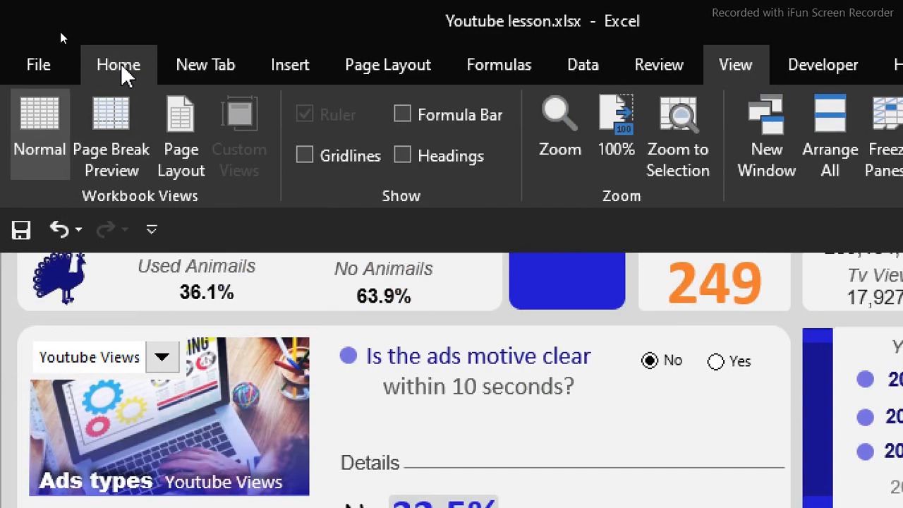
left_click(62, 67)
left_click(379, 114)
left_click(379, 114)
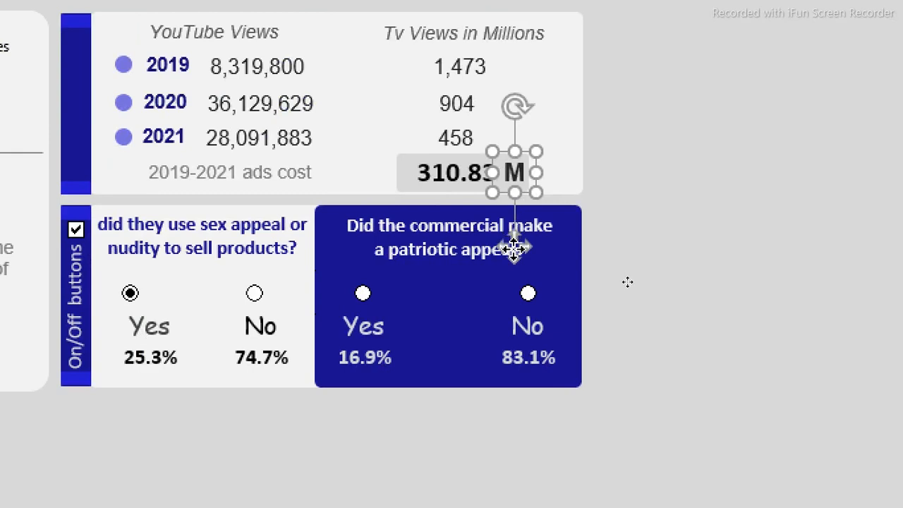
left_click_drag(513, 249, 512, 251)
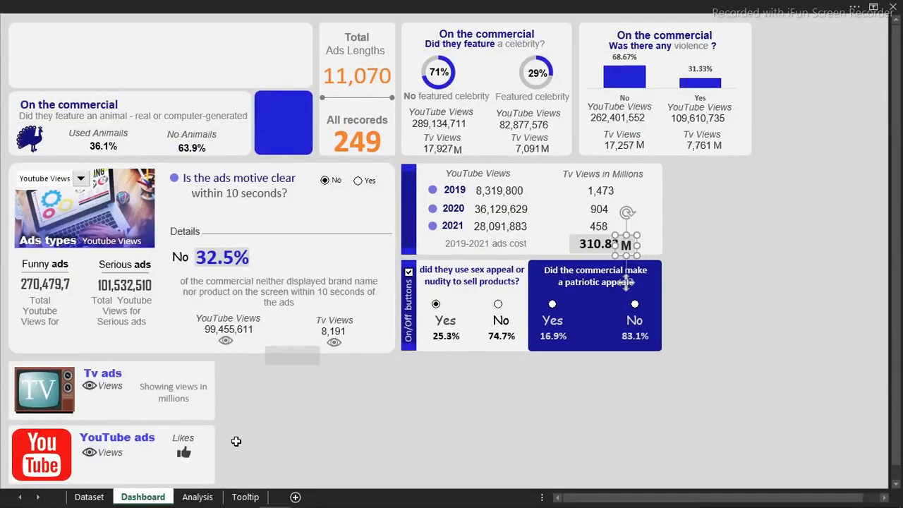
left_click(258, 441)
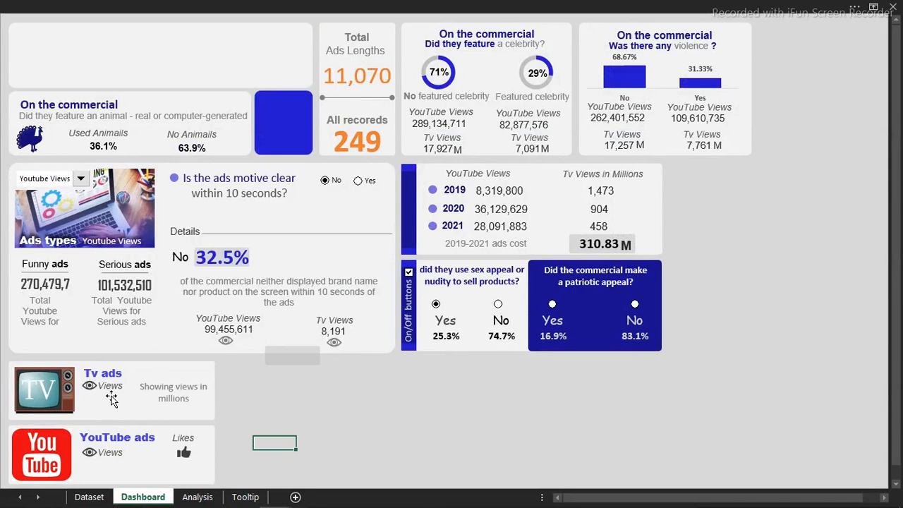
Copy the 2019-2021 pivot table on the Analysis sheet and paste it starting at cell AP3
left_click(197, 497)
left_click_drag(185, 74, 522, 145)
key("ctrl+c")
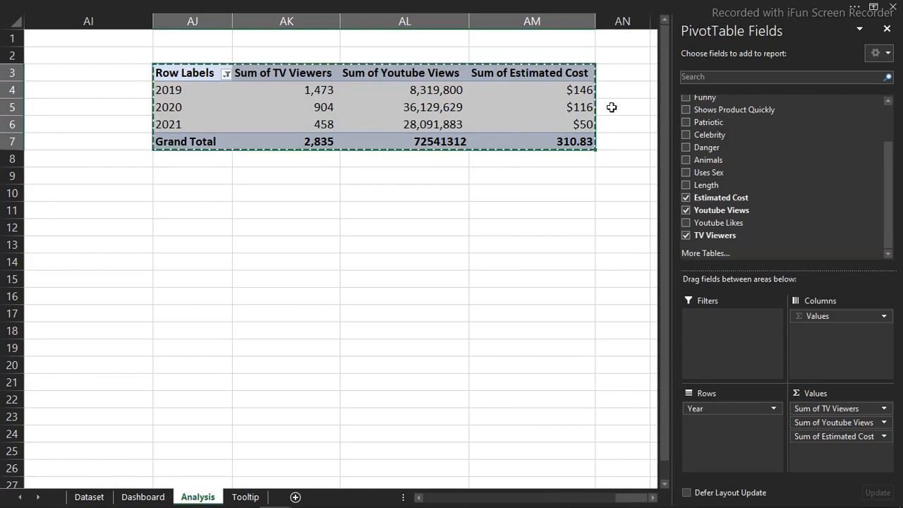
left_click(625, 94)
key("Right")
key("Right")
key("Right")
key("Right")
key("Right")
key("Right")
key("Right")
key("Right")
key("Right")
key("Right")
key("Right")
key("Right")
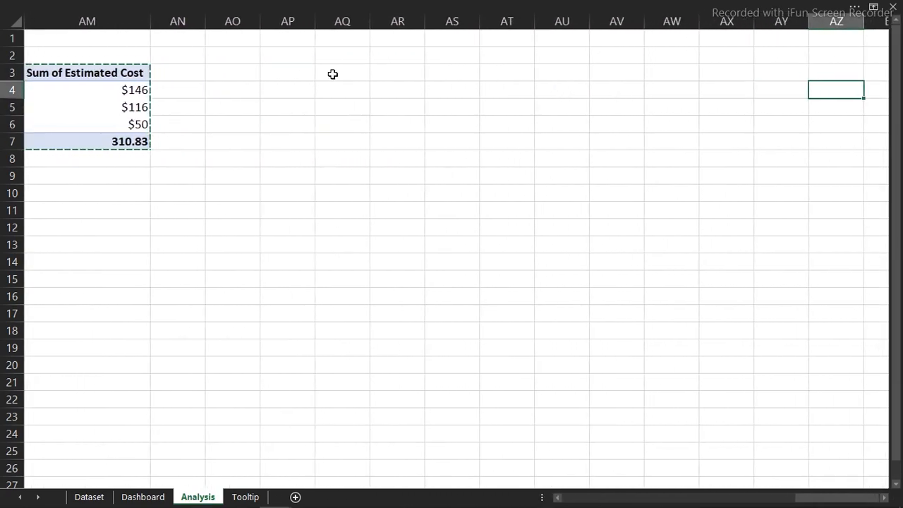
left_click(297, 80)
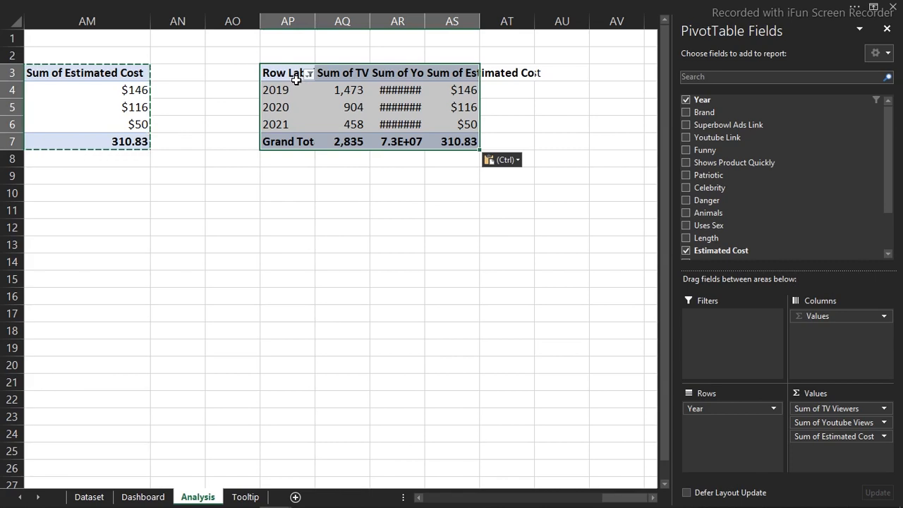
Remove Estimated Cost and Year from the copied pivot table and add Youtube Likes to its values
left_click(342, 109)
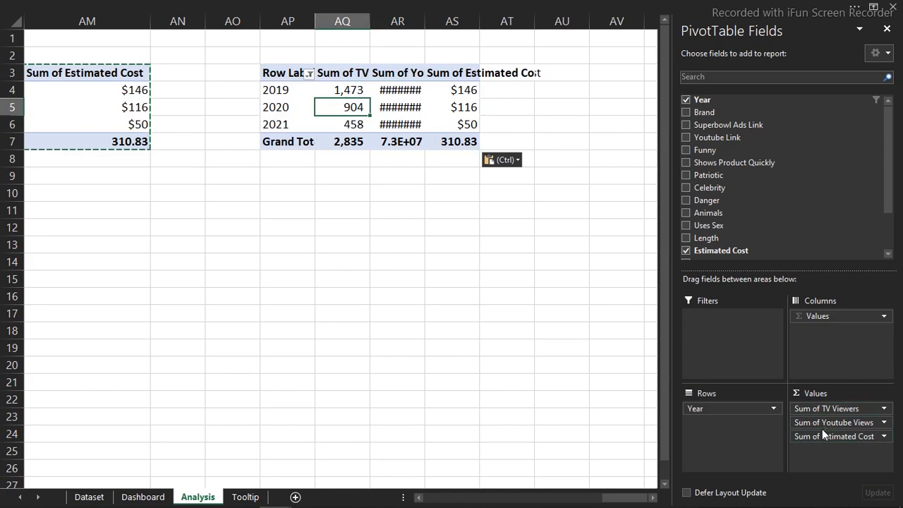
left_click_drag(829, 439, 568, 462)
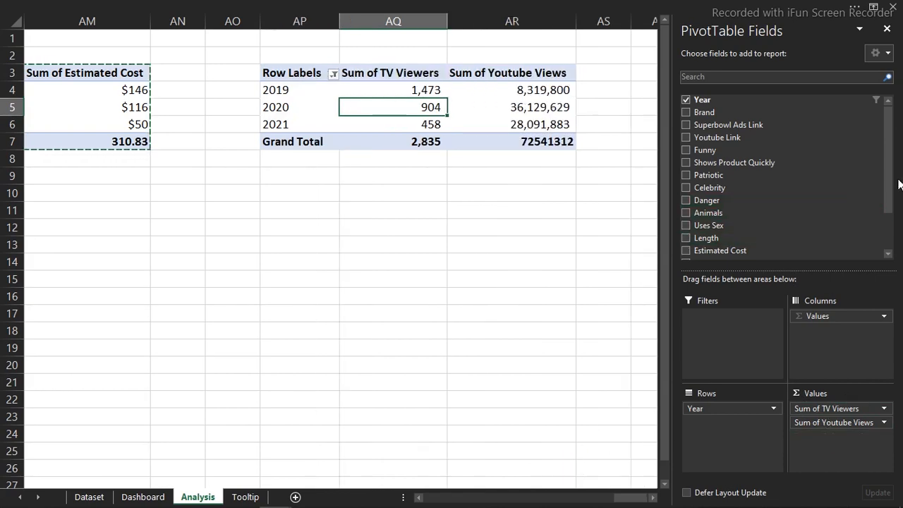
scroll(899, 184, "down", 2)
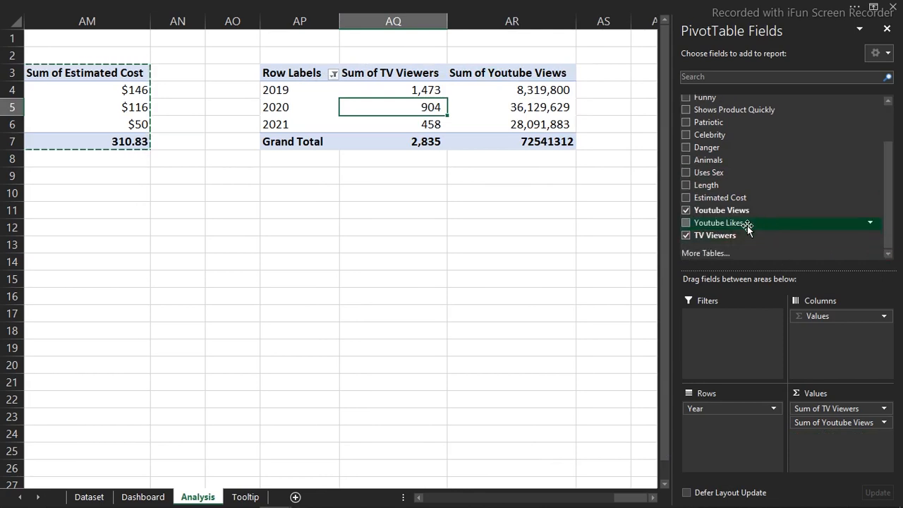
left_click_drag(747, 224, 853, 443)
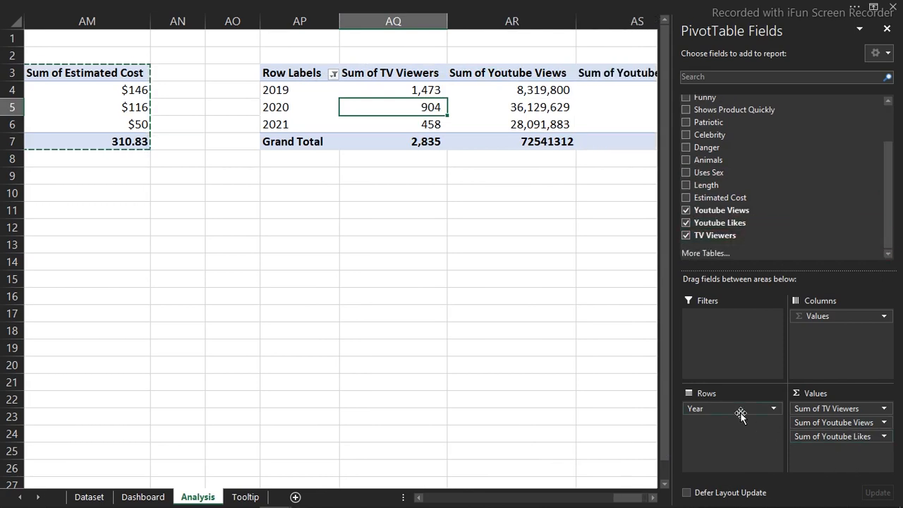
left_click_drag(740, 411, 557, 417)
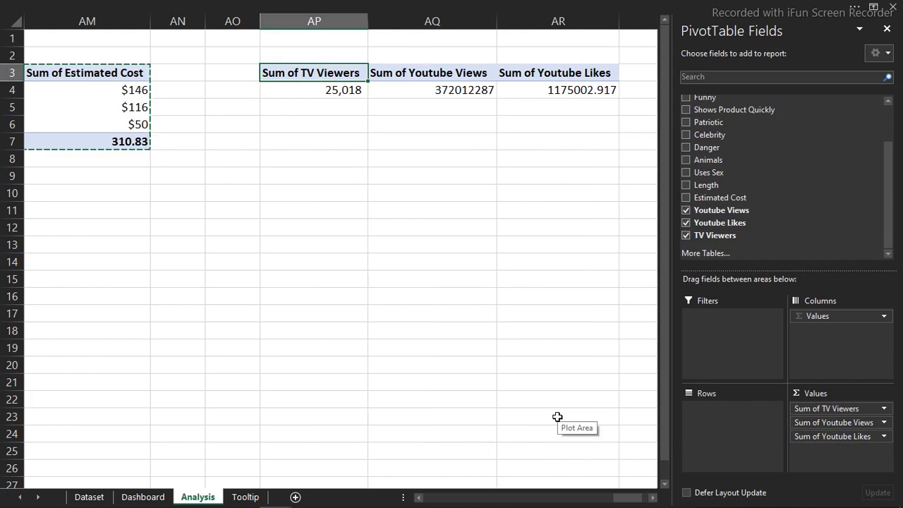
left_click(283, 353)
Copy the YouTube Views figure from the ads motive panel under Tv ads Views, YouTube ads Views and YouTube ads Likes on Dashboard
left_click(143, 496)
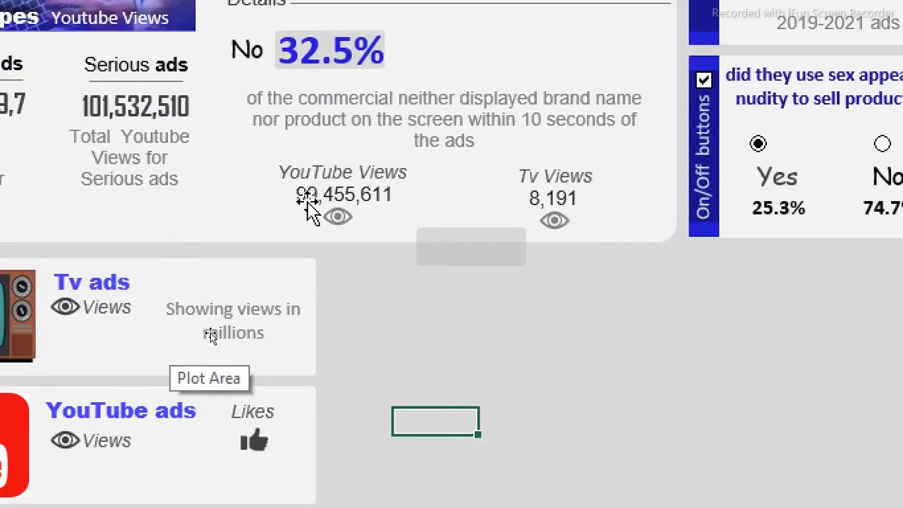
left_click(309, 204)
left_click_drag(388, 207, 165, 496)
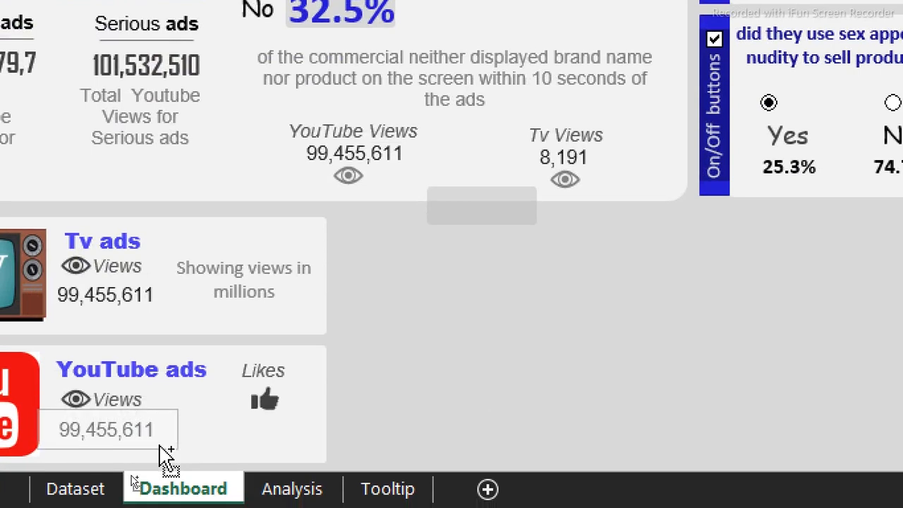
left_click_drag(163, 456, 310, 447)
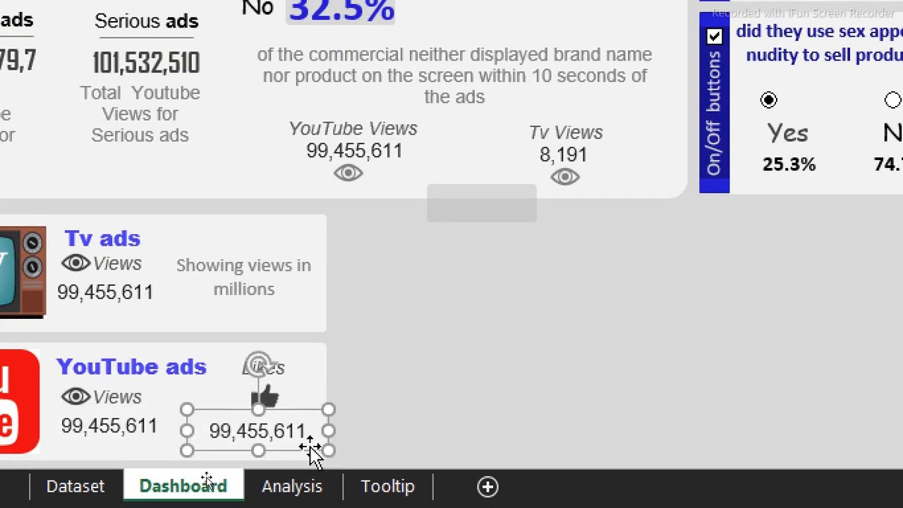
left_click(437, 353)
Show the formula bar and link the Tv ads views figure to the Sum of TV Viewers total in Analysis!AP4
left_click(128, 293)
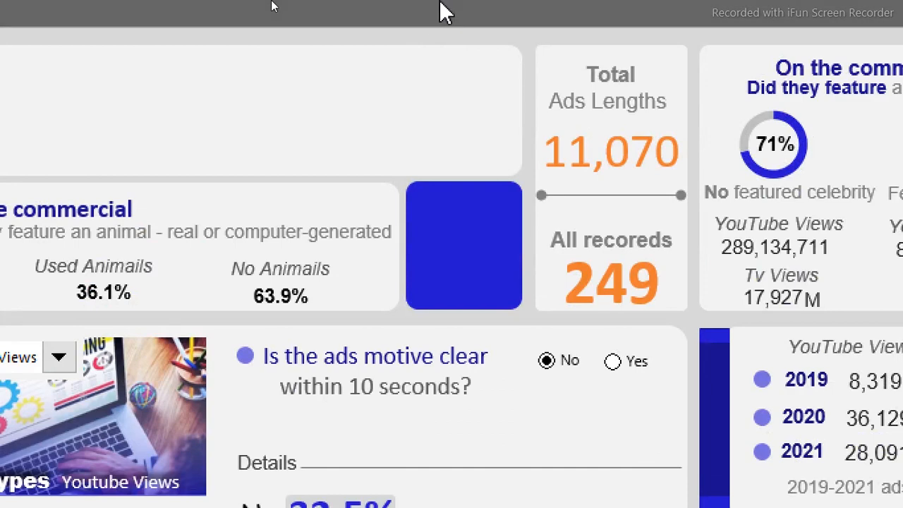
left_click(441, 3)
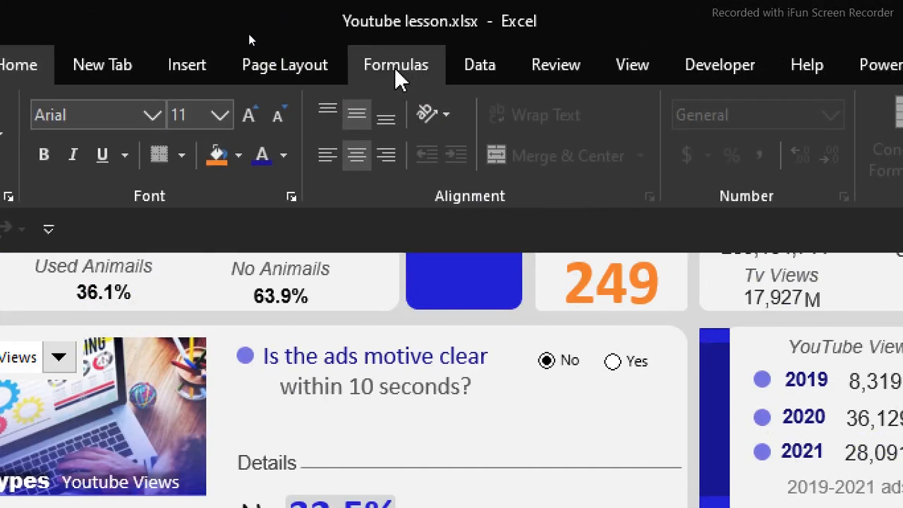
left_click(632, 25)
left_click(299, 115)
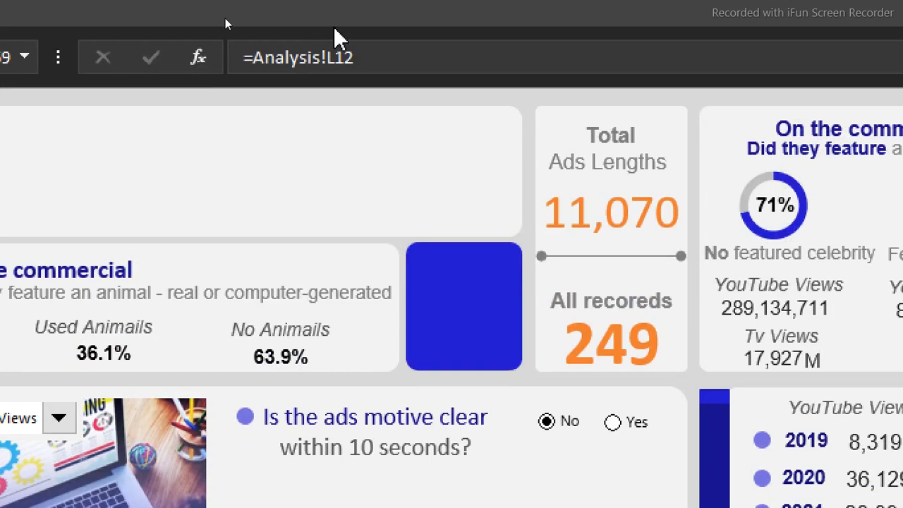
left_click_drag(362, 56, 211, 65)
type("=")
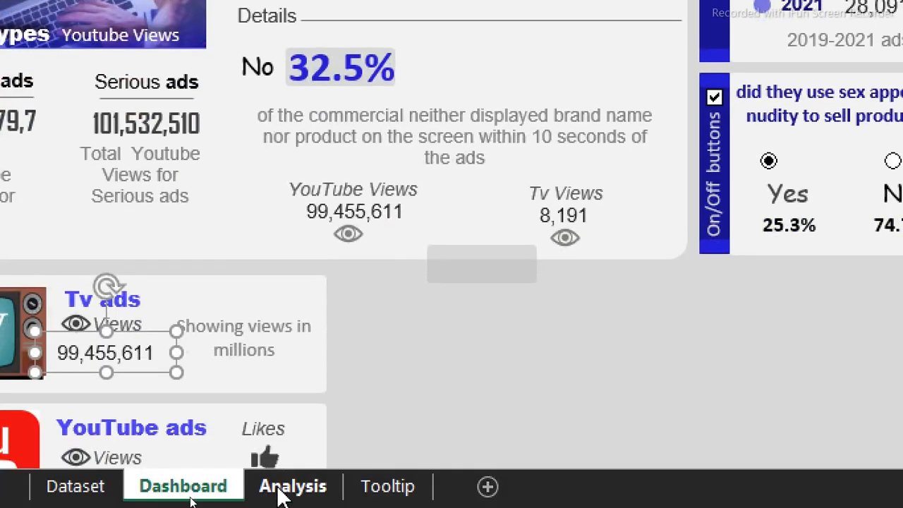
left_click(258, 487)
left_click(520, 247)
key("Return")
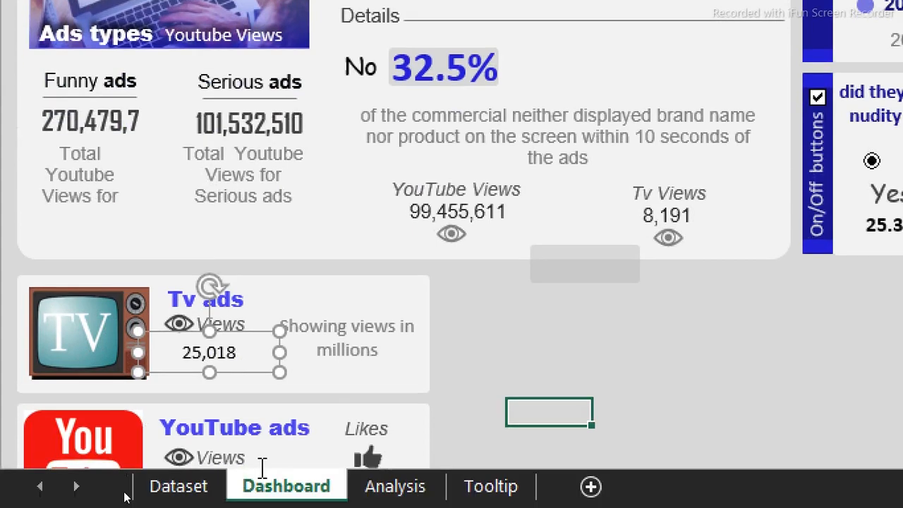
left_click(520, 334)
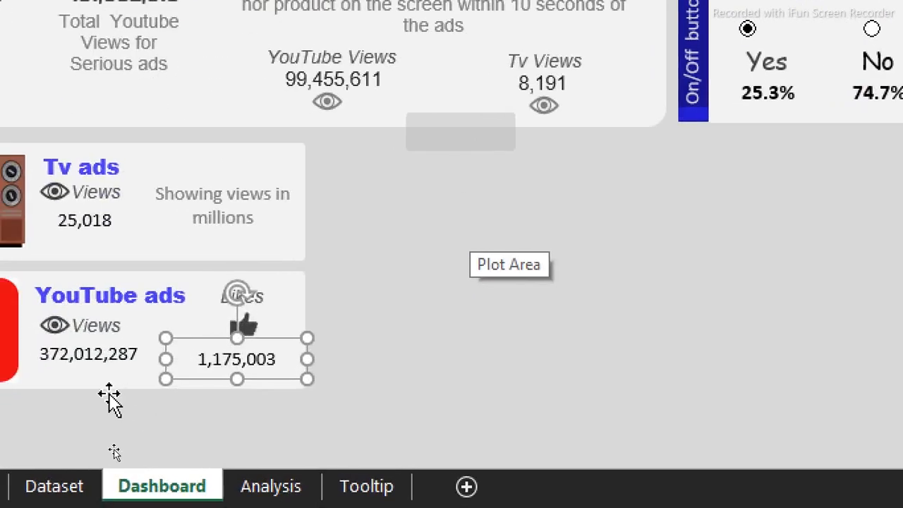
Set the font of the Tv ads views, YouTube ads views and YouTube ads likes figures to Arial
left_click(111, 430, "shift")
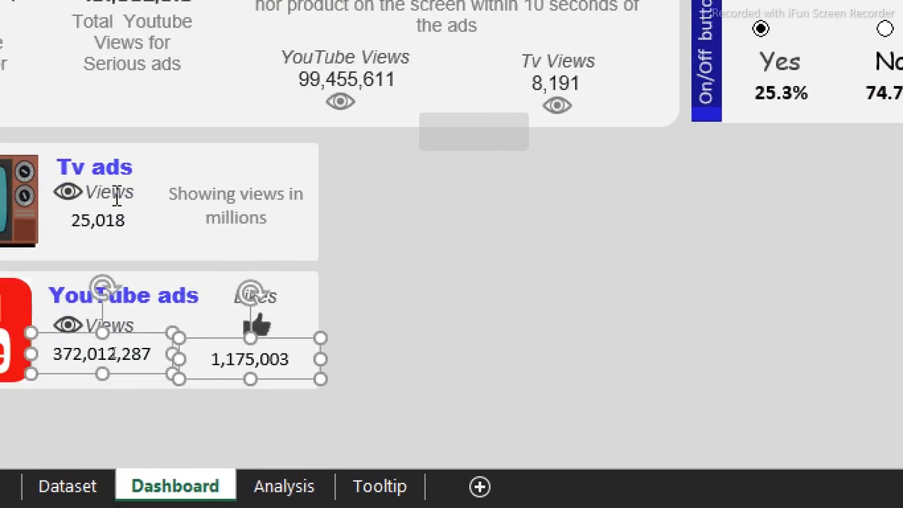
left_click(113, 225, "shift")
left_click(185, 6)
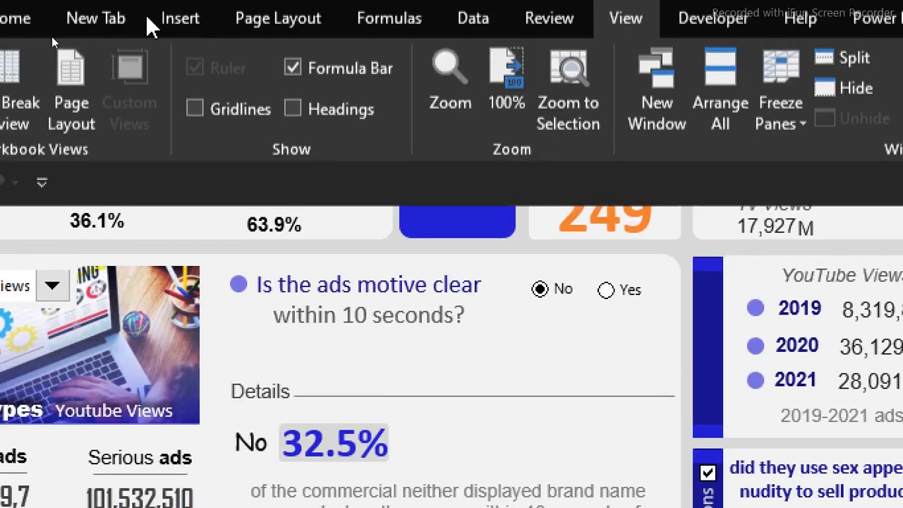
left_click(113, 75)
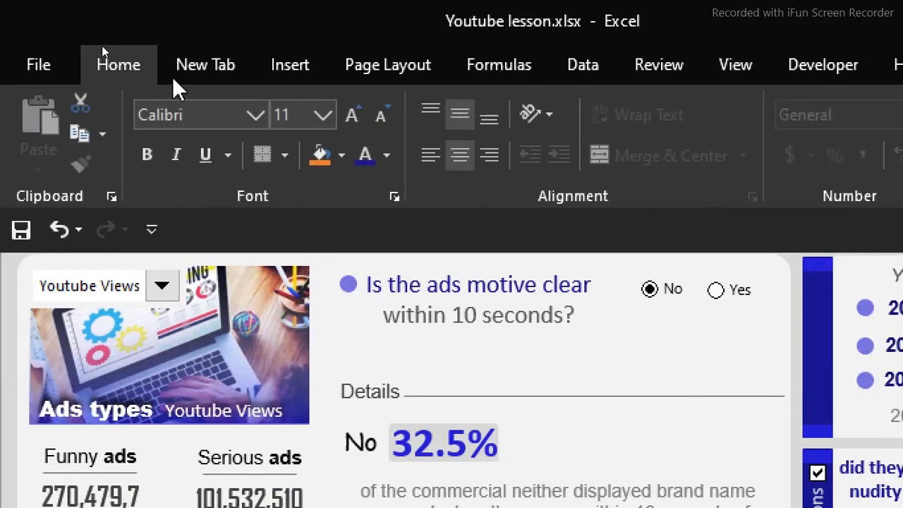
left_click(255, 115)
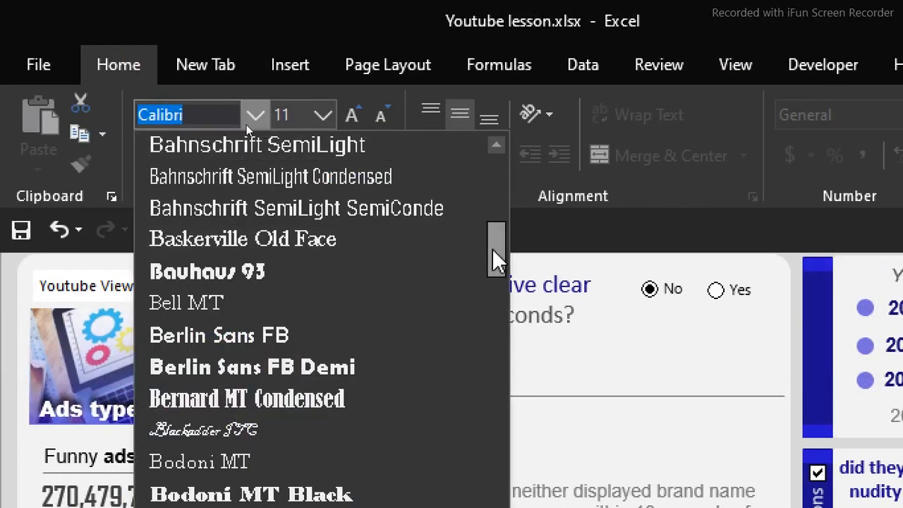
left_click_drag(499, 258, 500, 172)
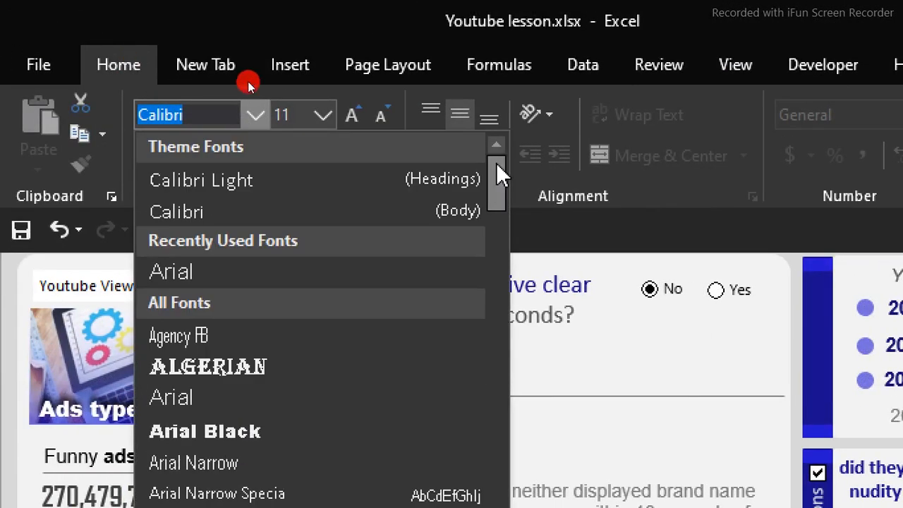
left_click(191, 282)
Colour the three selected ads figures in a dark shade of black and increase their font size to 12
left_click(387, 156)
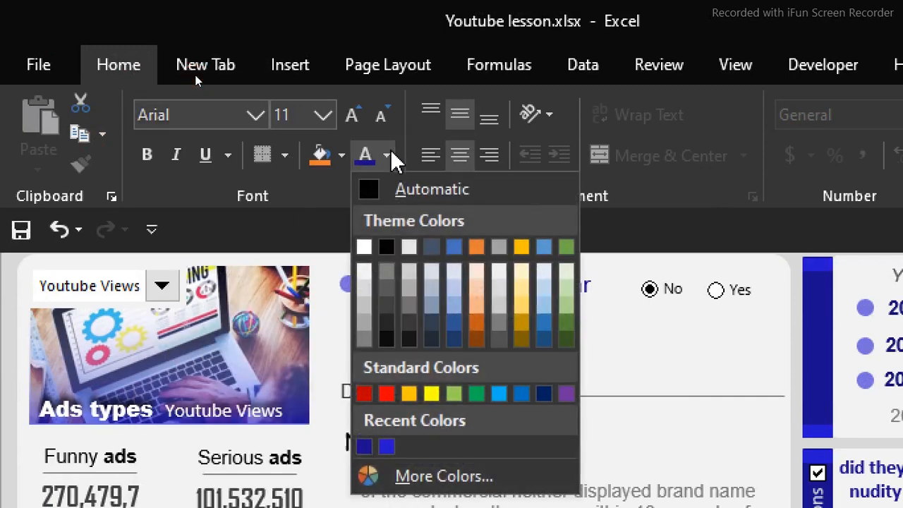
left_click(389, 319)
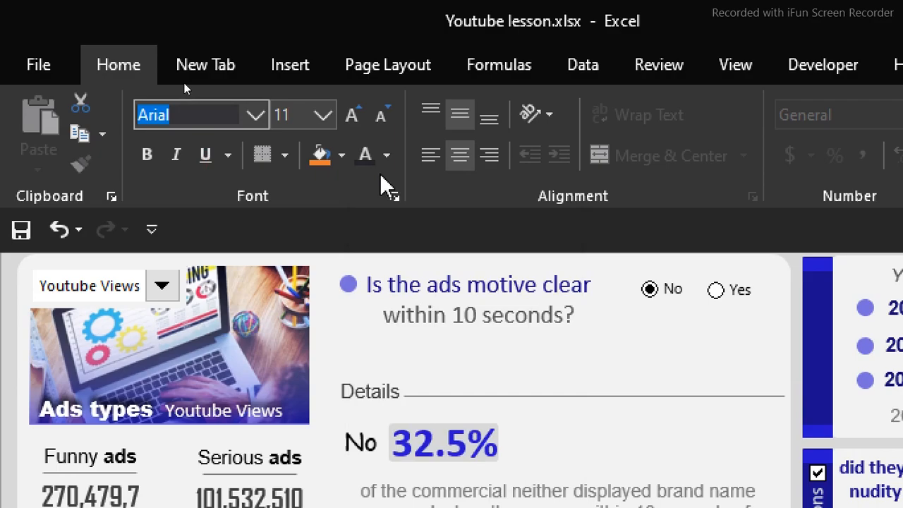
left_click(354, 114)
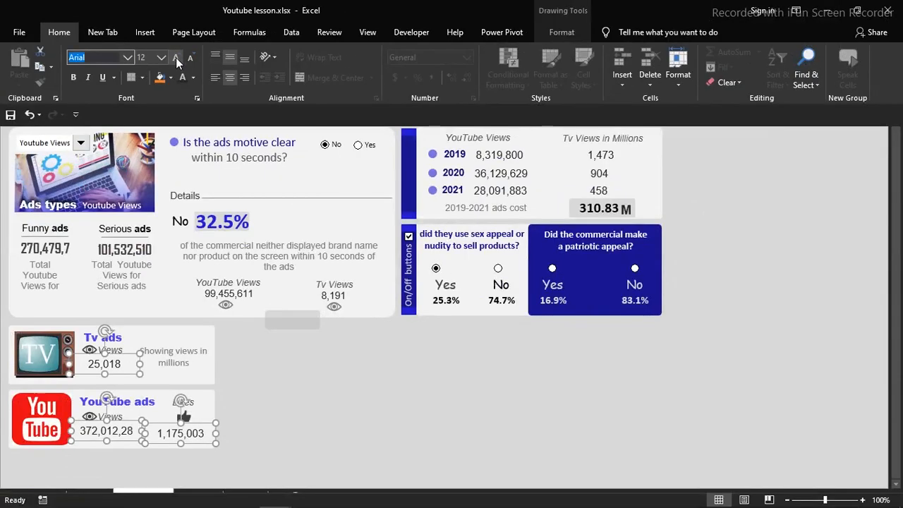
key("ctrl+shift+F1")
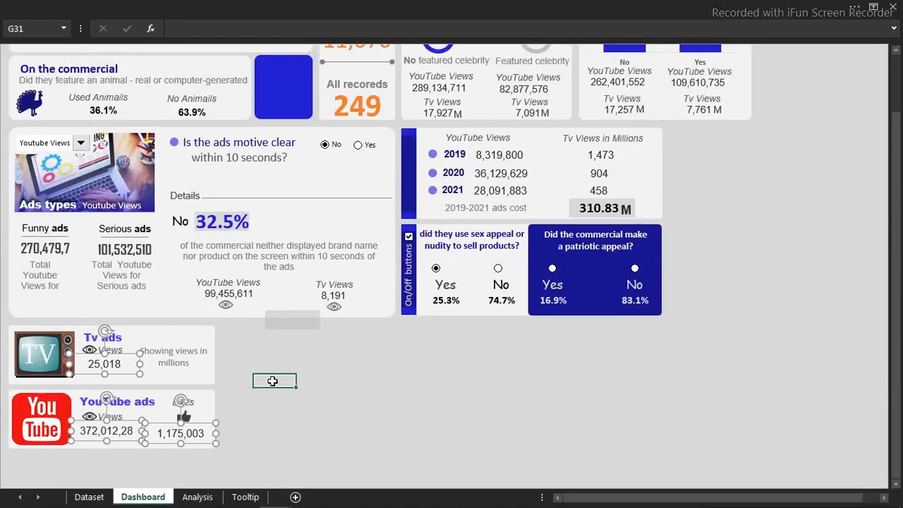
left_click(272, 381)
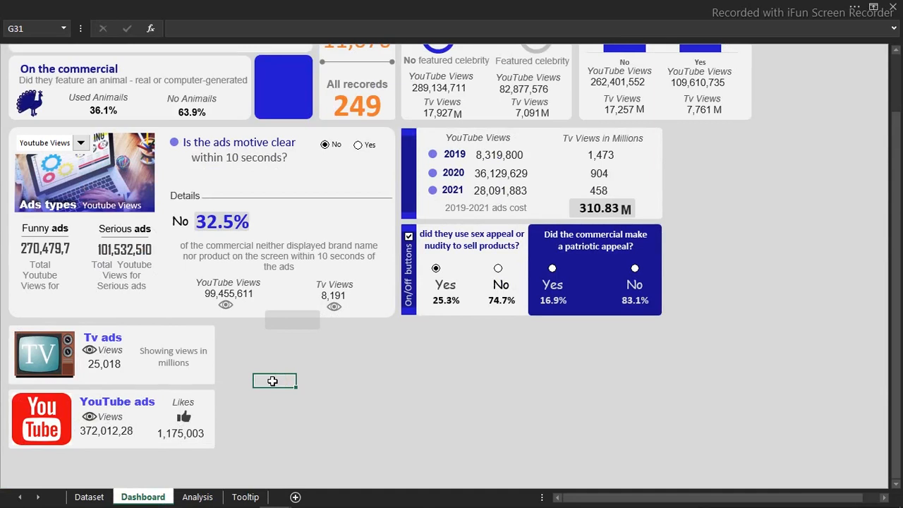
Move the small grey rectangle from below the ads motive panel to the right edge of the 2019-2021 panel
left_click_drag(311, 323, 691, 155)
left_click(483, 343)
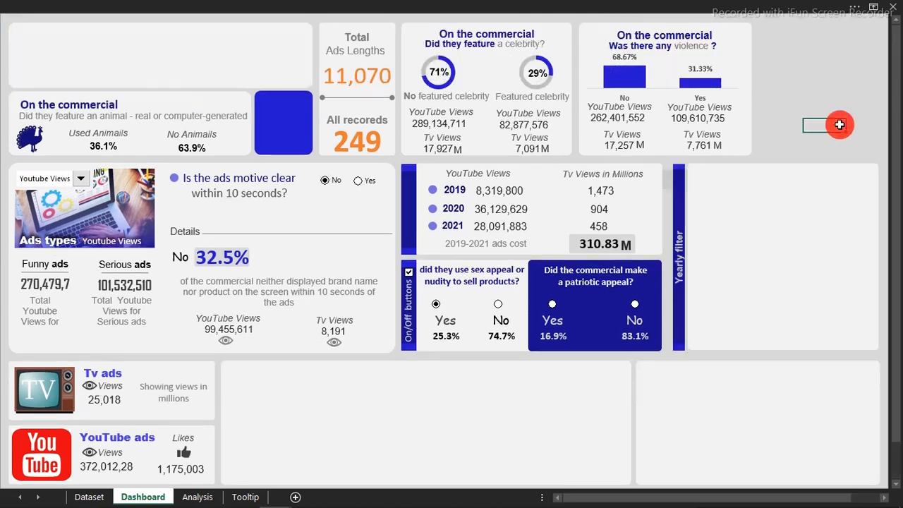
Check the shape height and width of the wide empty panel beside the Tv ads and YouTube ads cards
left_click(399, 400)
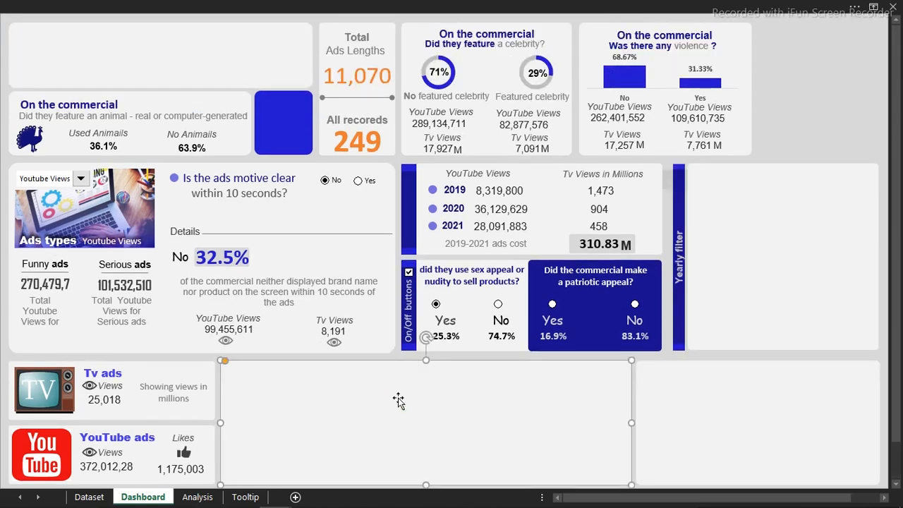
left_click(647, 6)
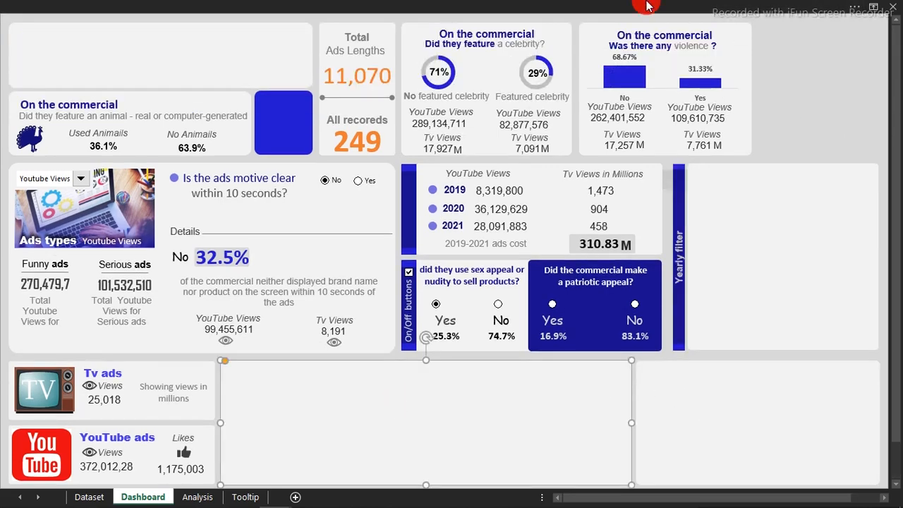
left_click(579, 32)
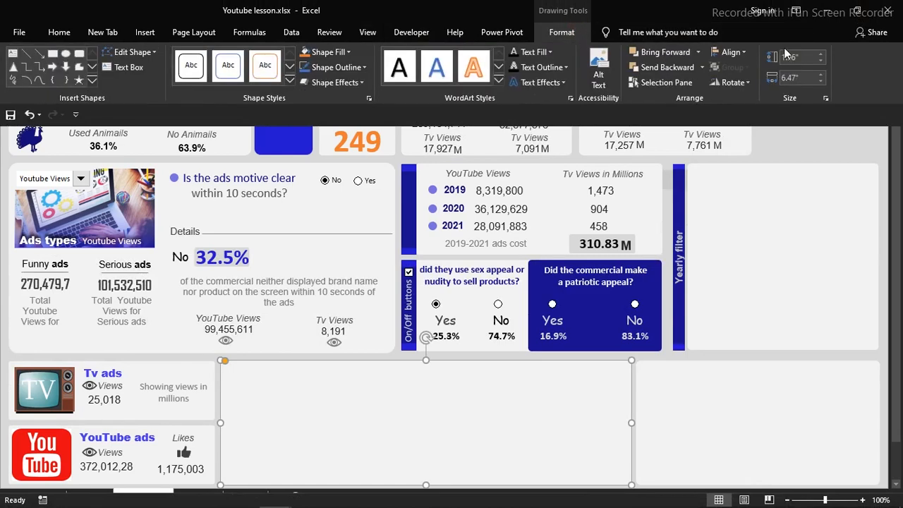
left_click(575, 393)
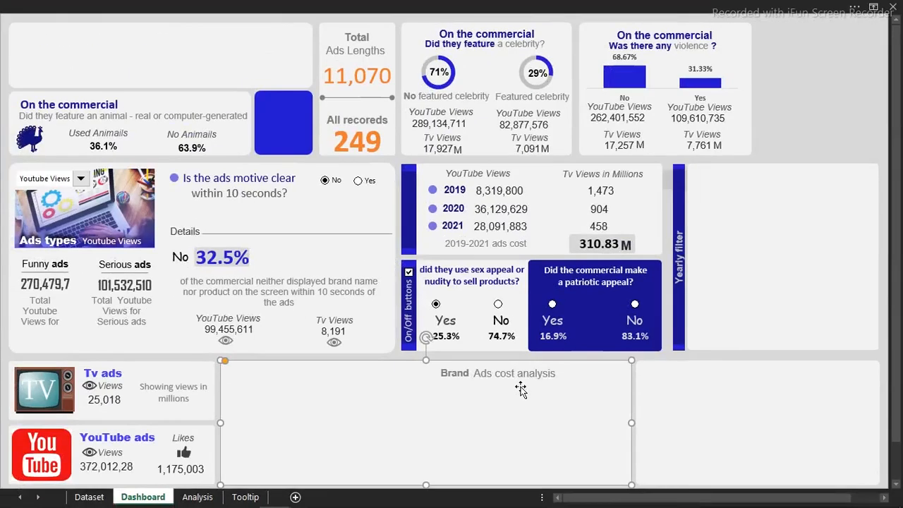
Copy the ads totals pivot table in AP3:AR4 on the Analysis sheet and paste it starting at cell AP9
left_click(204, 497)
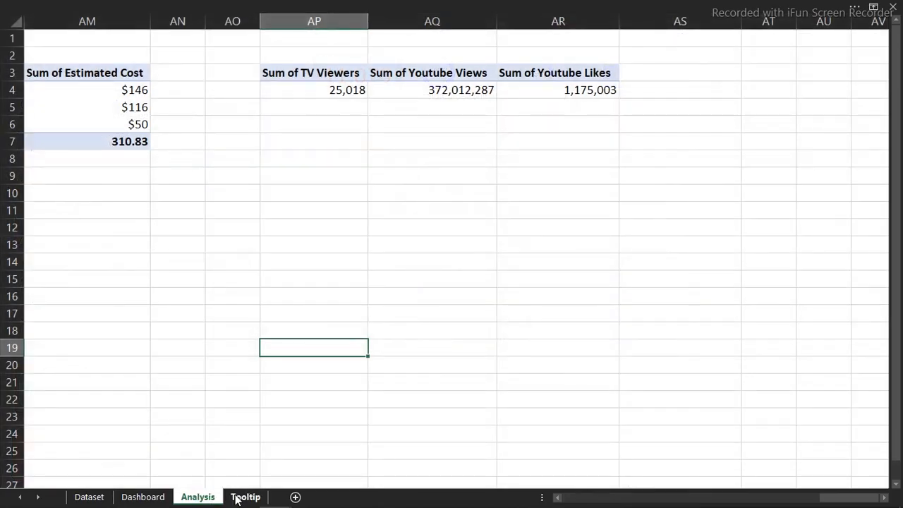
left_click(237, 497)
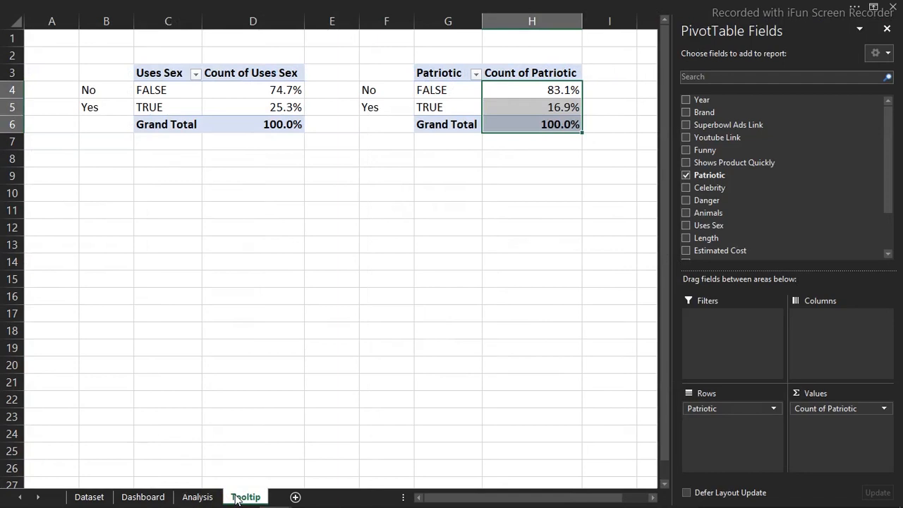
left_click(198, 497)
left_click_drag(313, 76, 580, 88)
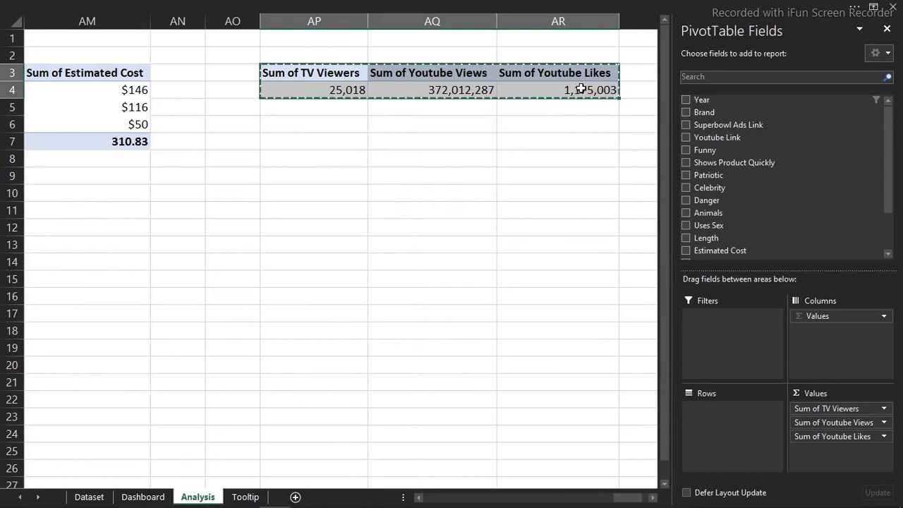
left_click(312, 176)
key("ctrl+v")
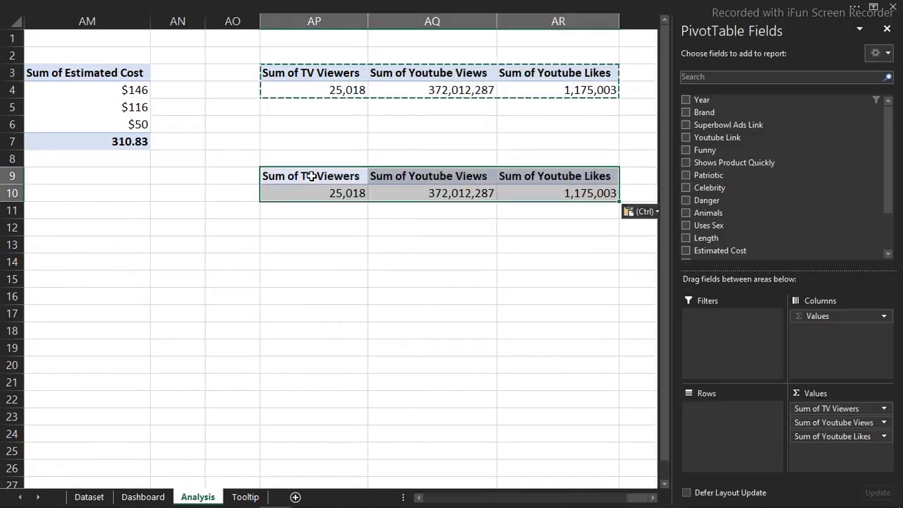
Remove TV Viewers, Youtube Views and Youtube Likes from the values of the pivot table copy at AP9
left_click(346, 224)
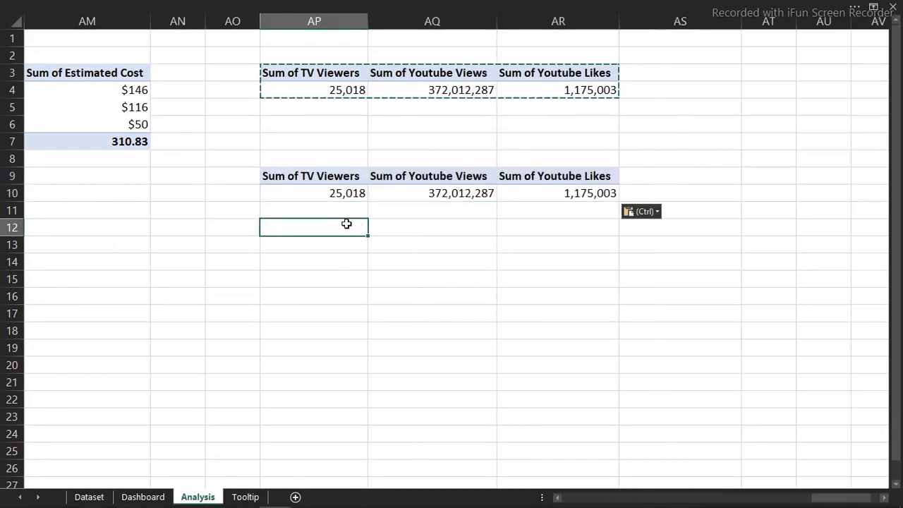
left_click(588, 195)
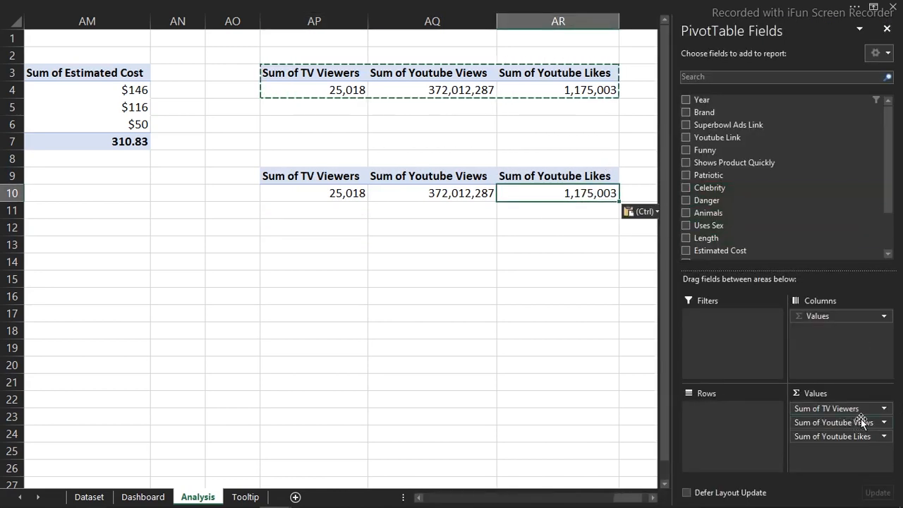
left_click_drag(861, 419, 540, 425)
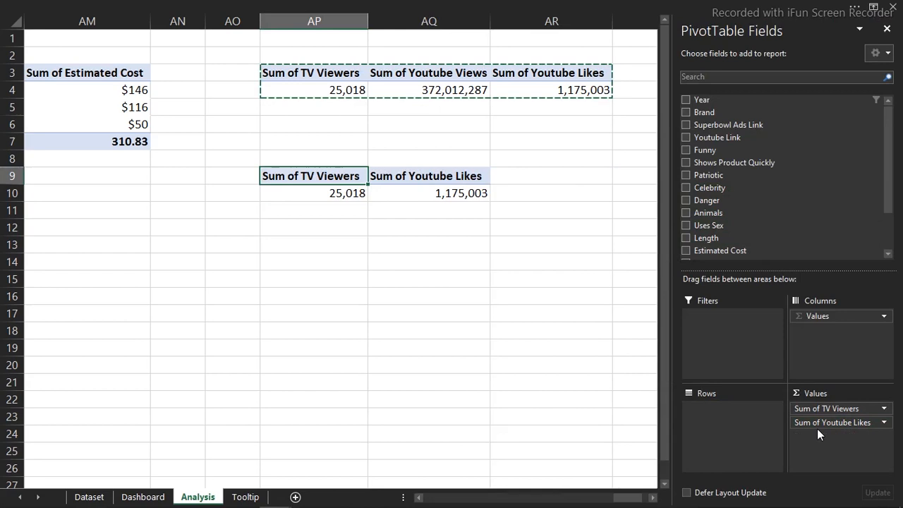
left_click_drag(822, 424, 536, 421)
left_click_drag(803, 408, 508, 387)
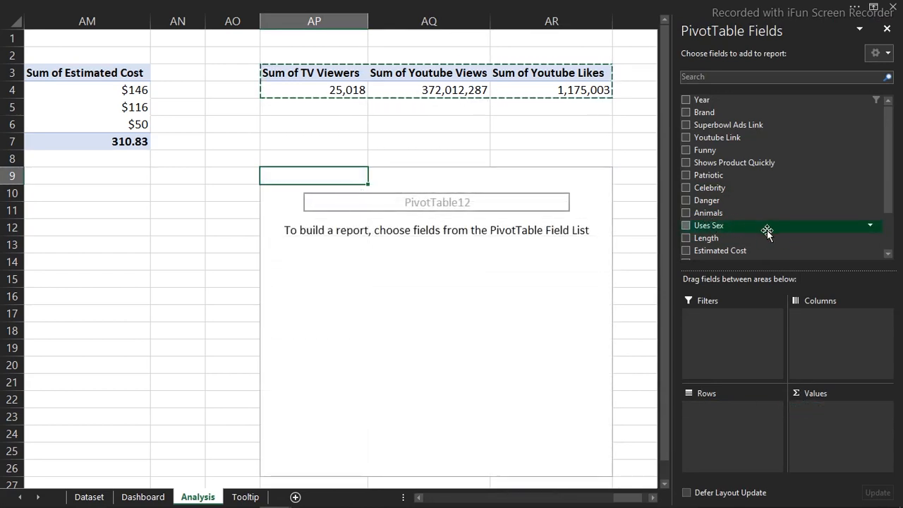
Build the emptied pivot table with Estimated Cost as its values and Brand as its rows
left_click_drag(708, 254, 822, 443)
left_click_drag(717, 113, 750, 418)
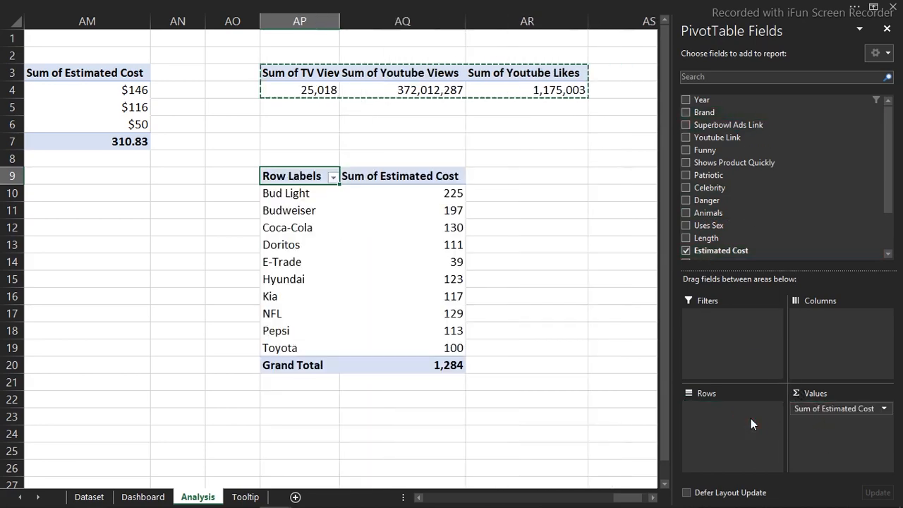
left_click(328, 262)
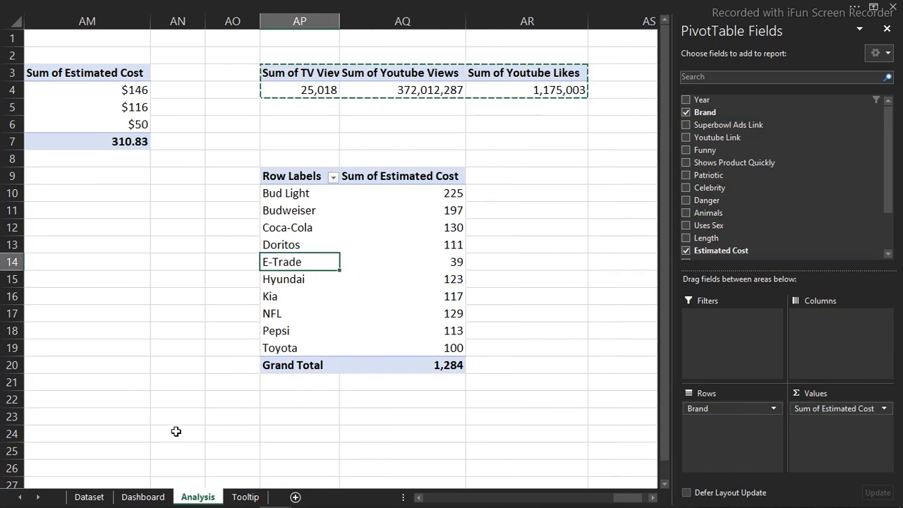
Add Estimated Cost to the brand pivot table's values a second time and format the costs as whole dollars
mouse_move(448, 248)
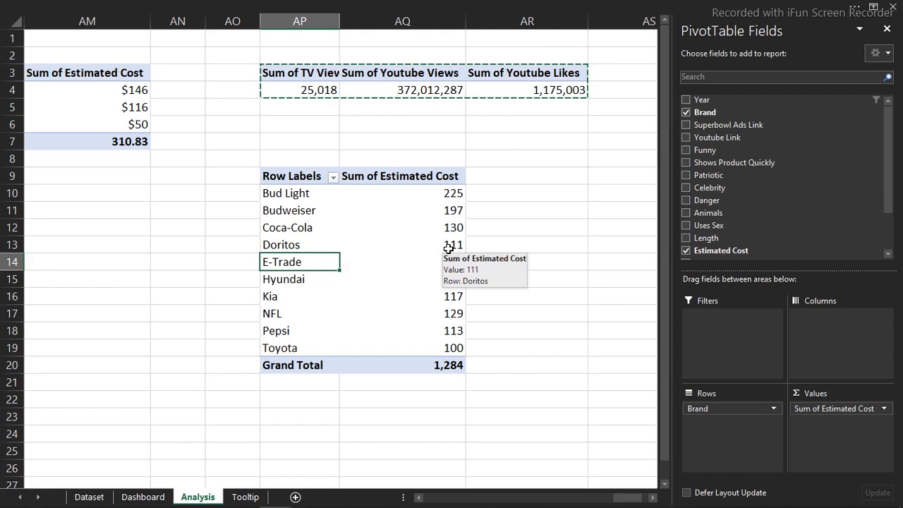
left_click(432, 248)
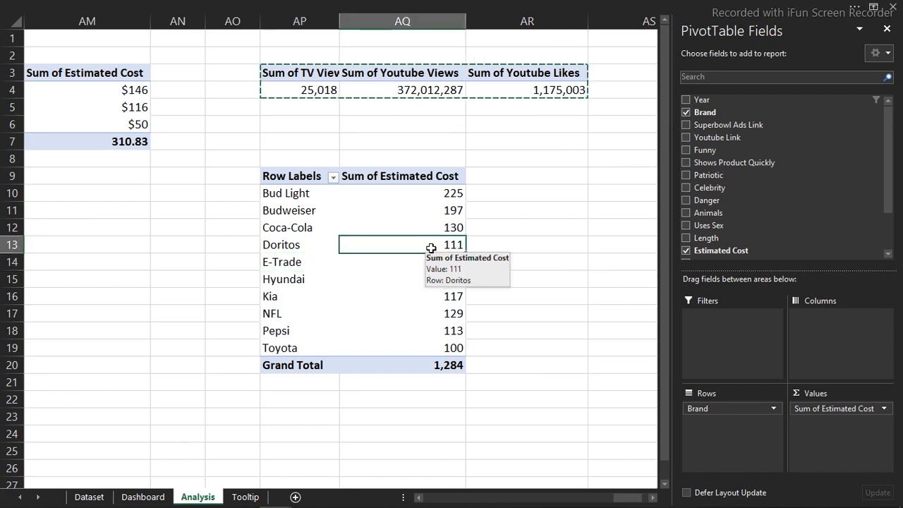
left_click(405, 220)
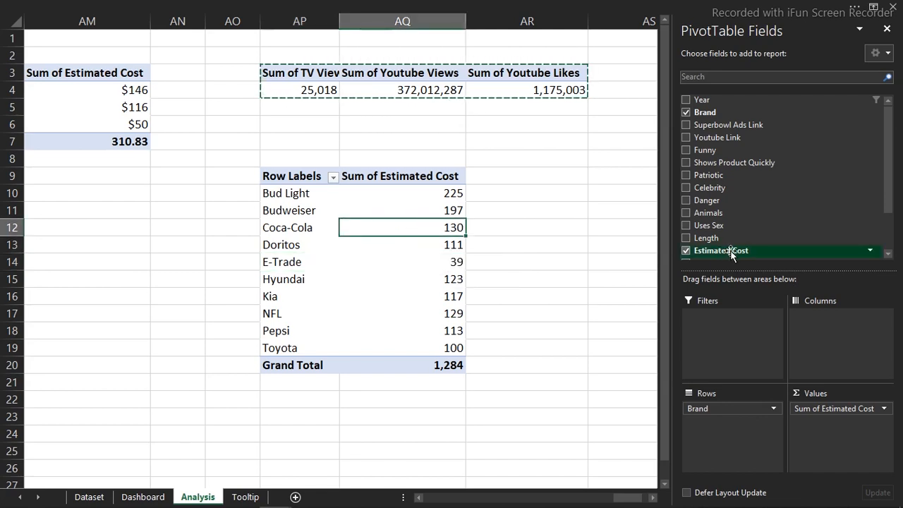
left_click_drag(731, 254, 830, 436)
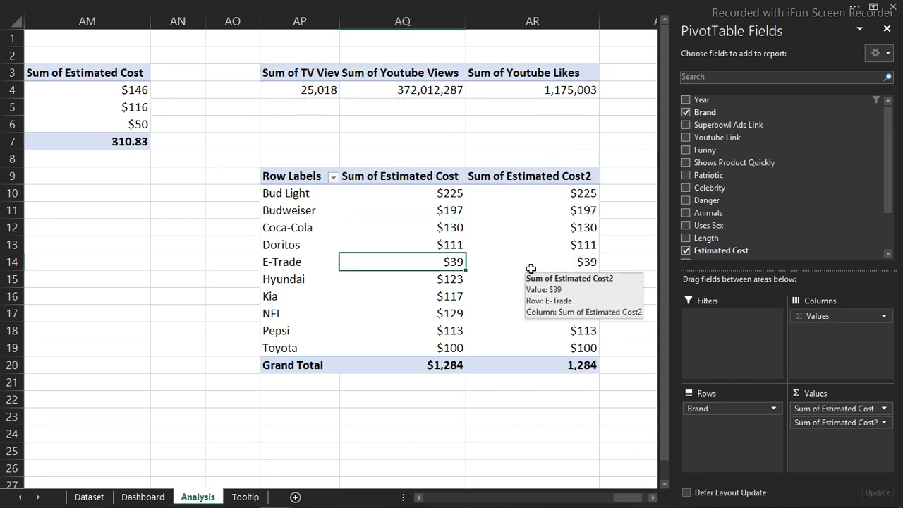
Insert a Line pivot chart from the brand estimated cost pivot table
left_click(447, 292)
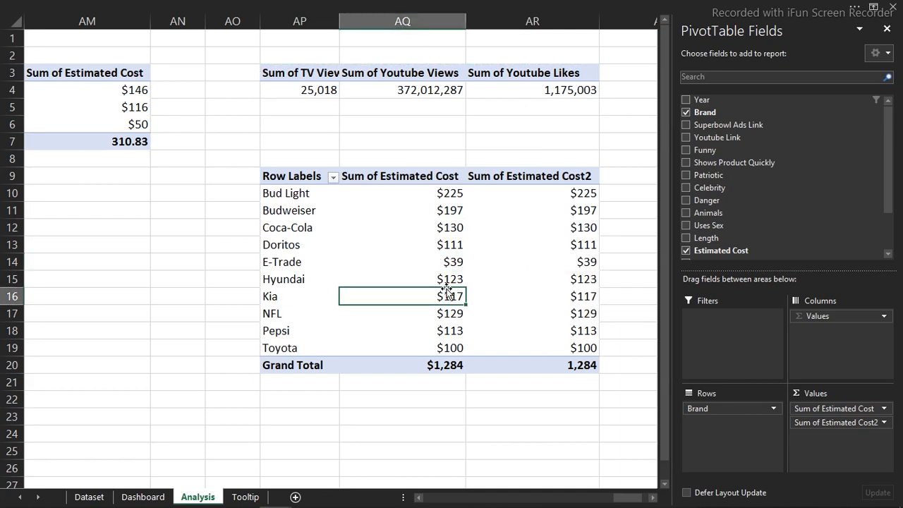
left_click(208, 7)
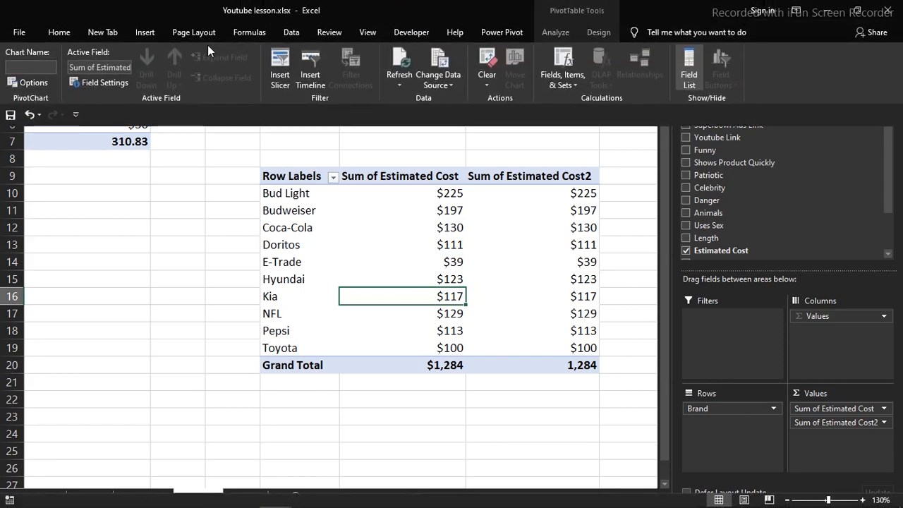
left_click(152, 32)
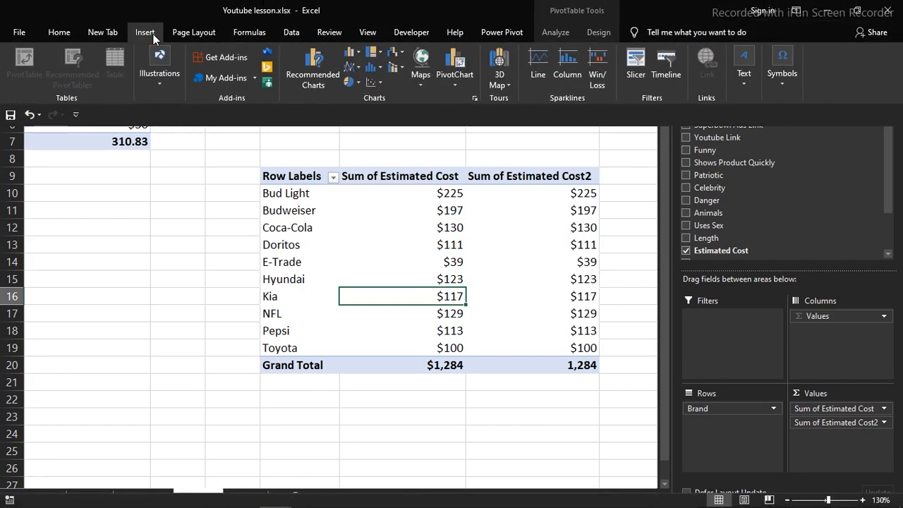
left_click(311, 63)
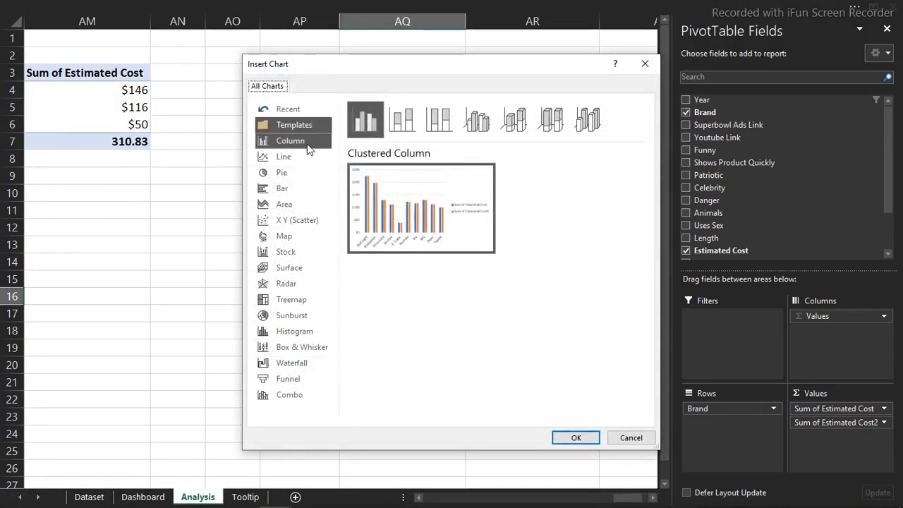
left_click(286, 158)
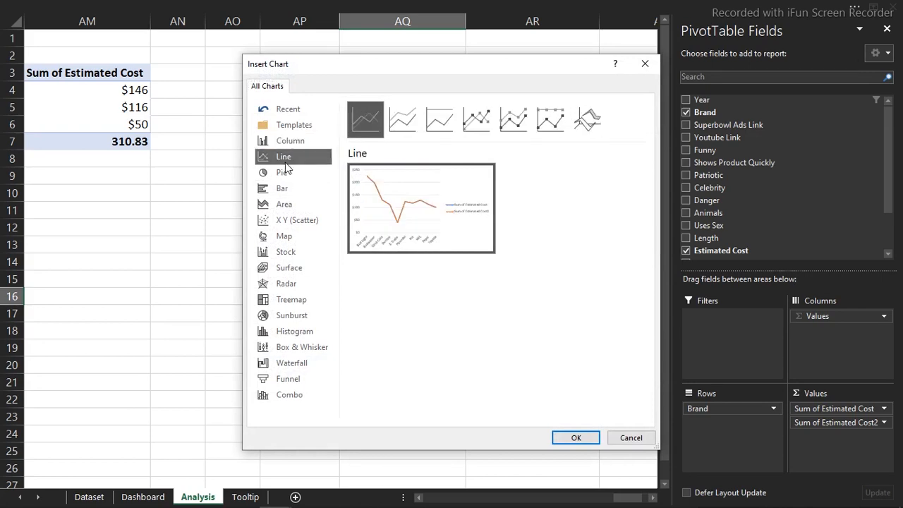
left_click(576, 438)
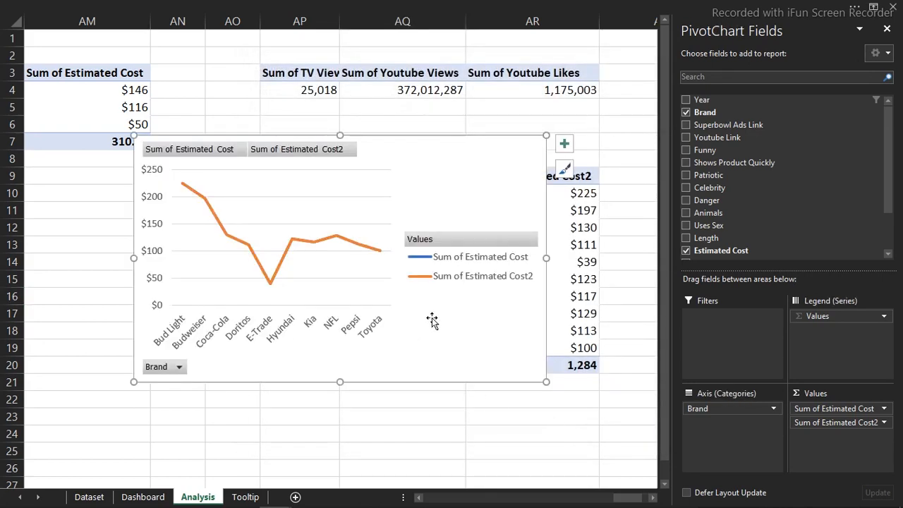
Remove the legend and the vertical cost axis from the brand estimated cost line chart
key("super+plus")
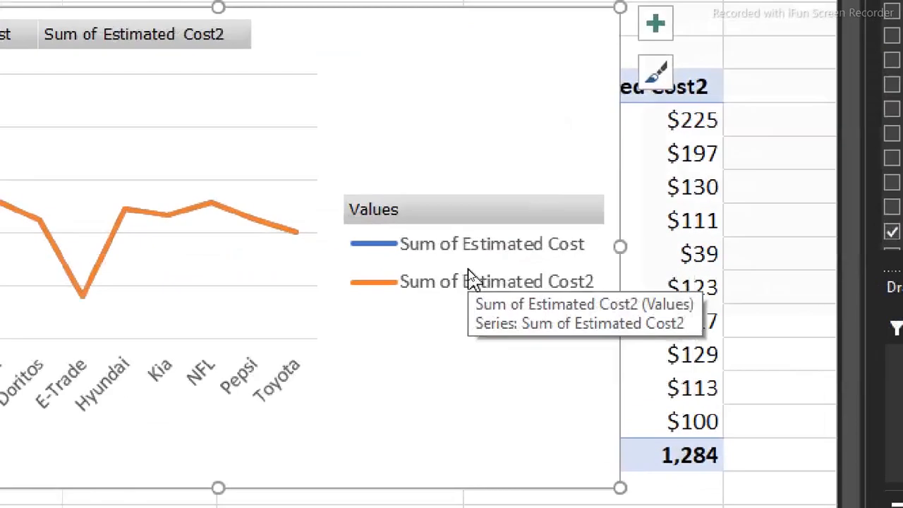
left_click(469, 271)
key("Delete")
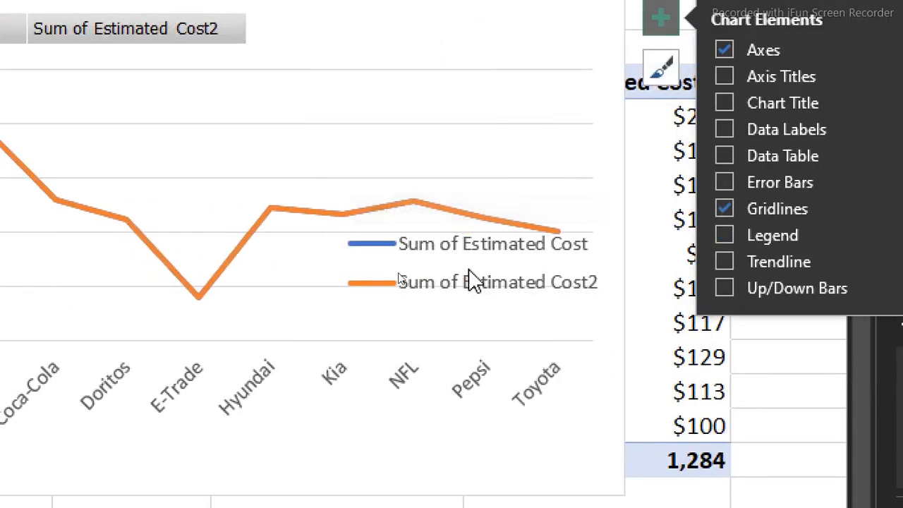
left_click(137, 310)
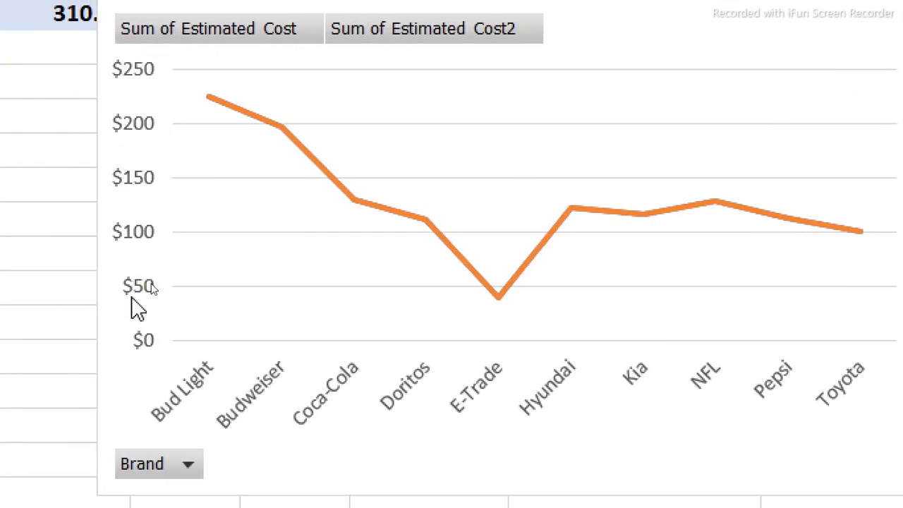
key("Delete")
Hide all field buttons and remove the gridlines on the brand estimated cost chart
right_click(164, 465)
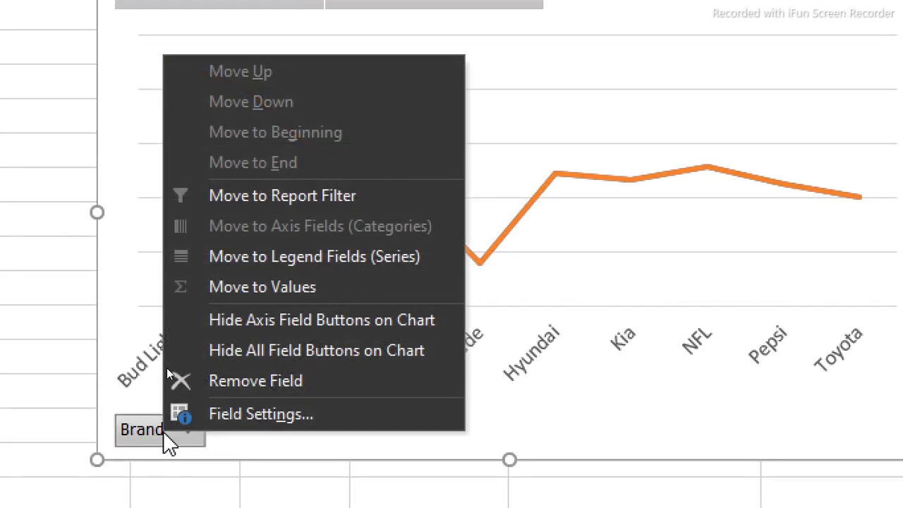
left_click(241, 353)
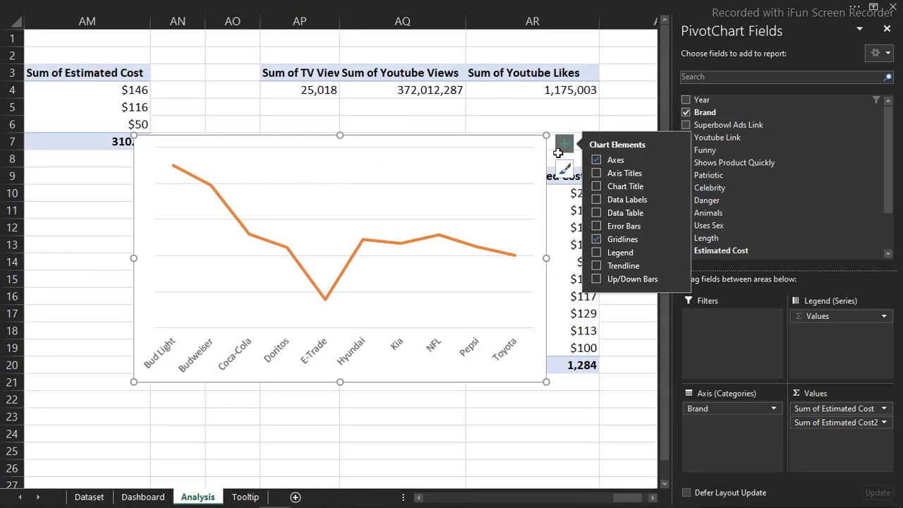
left_click(604, 242)
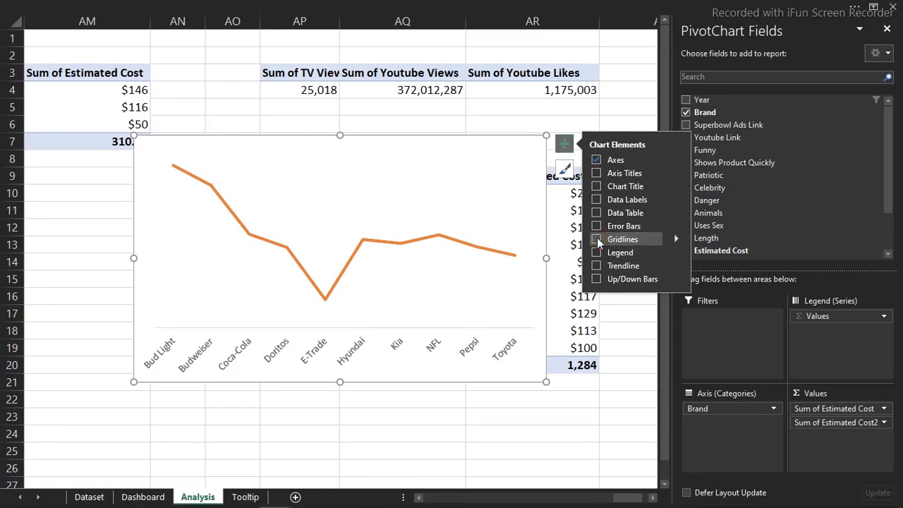
Change the Sum of Estimated Cost2 series to Stacked Area in a Combo chart, keeping Sum of Estimated Cost as Line
right_click(416, 249)
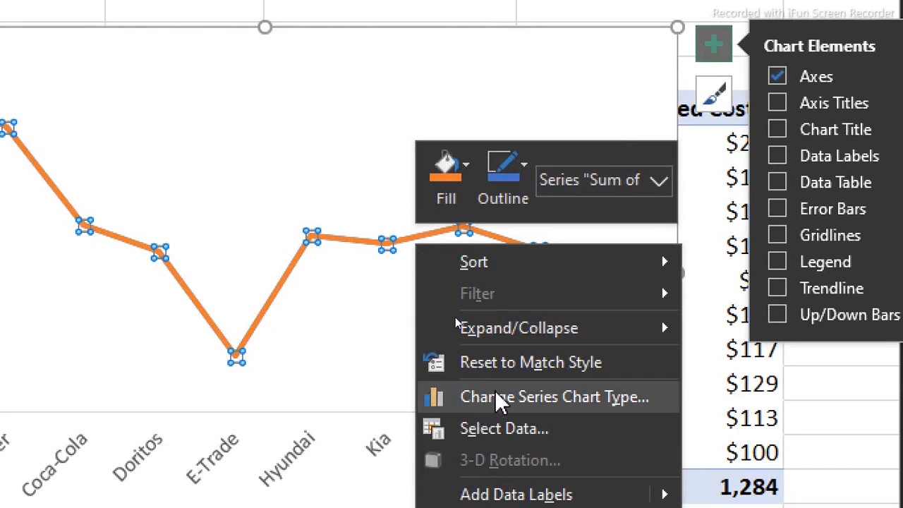
left_click(499, 397)
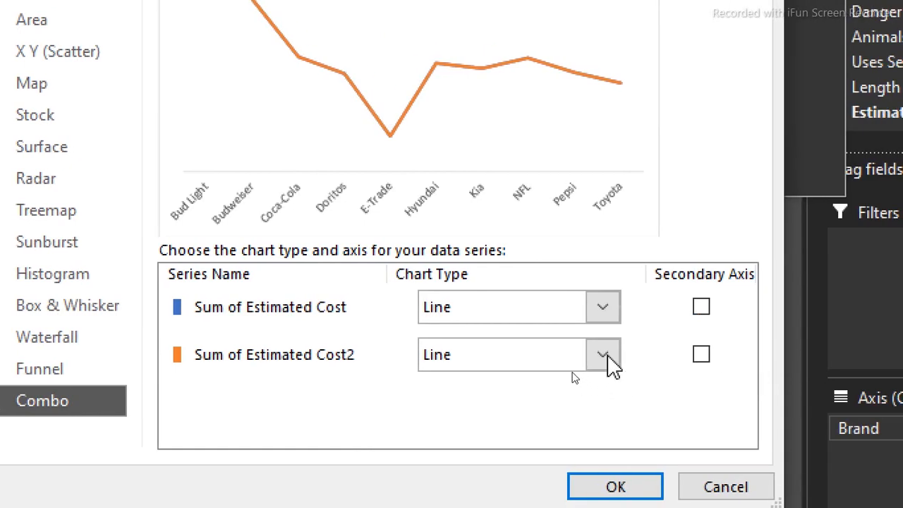
left_click(605, 356)
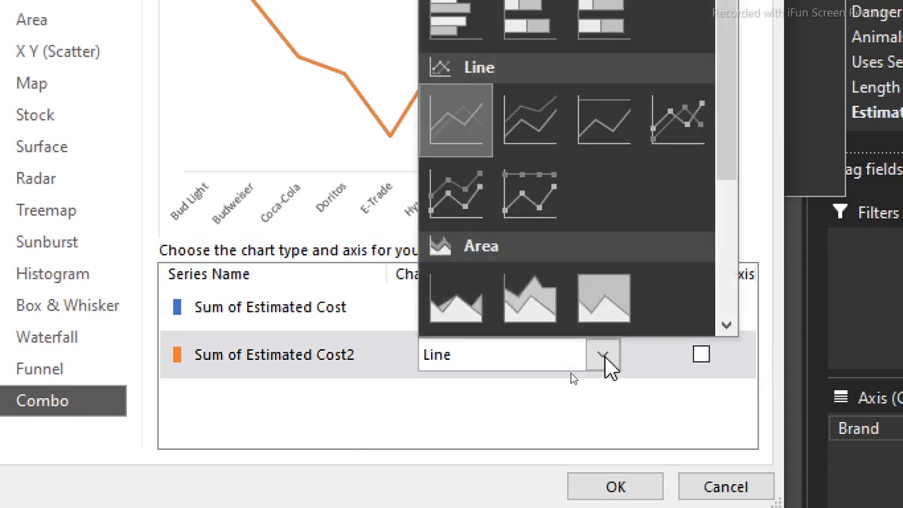
left_click(534, 312)
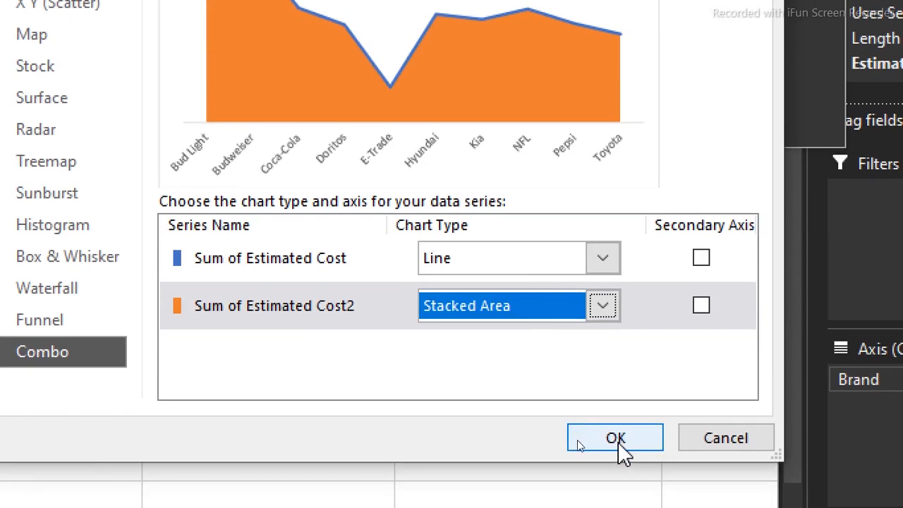
left_click(621, 493)
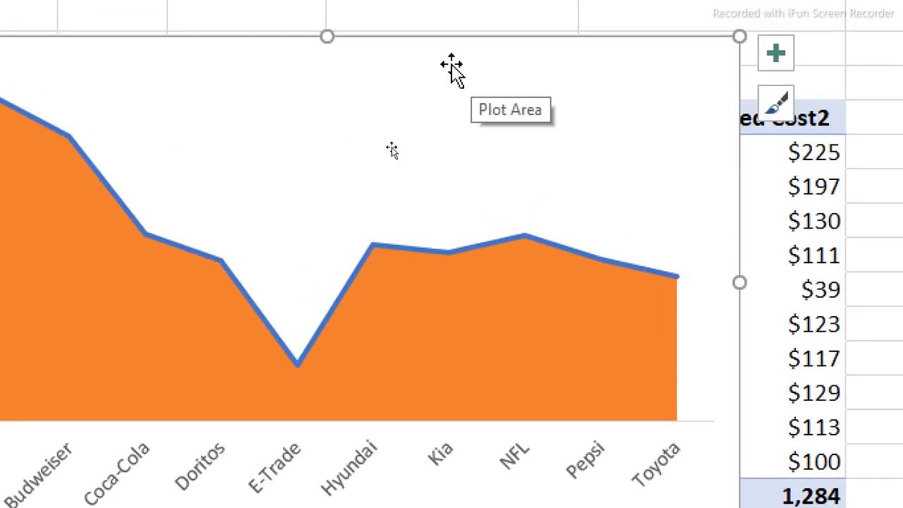
Turn on Smoothed line for the Sum of Estimated Cost line series
double_click(379, 66)
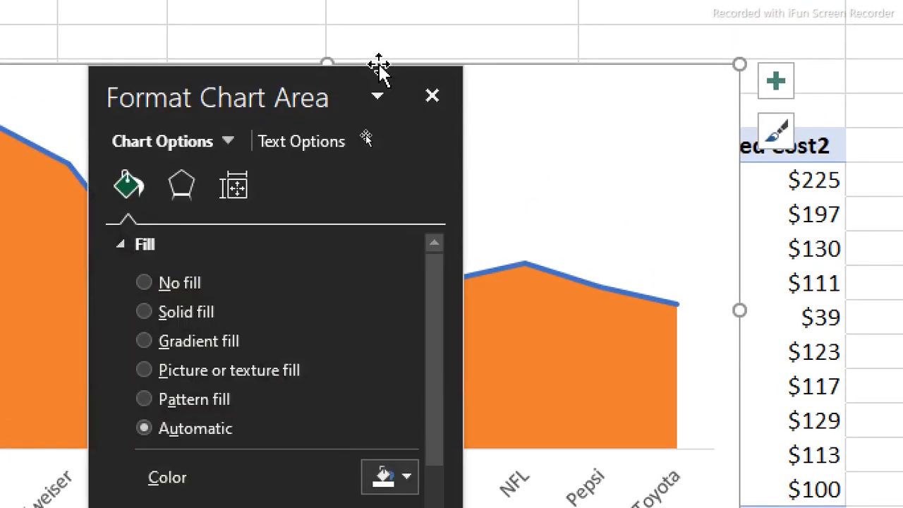
left_click(572, 279)
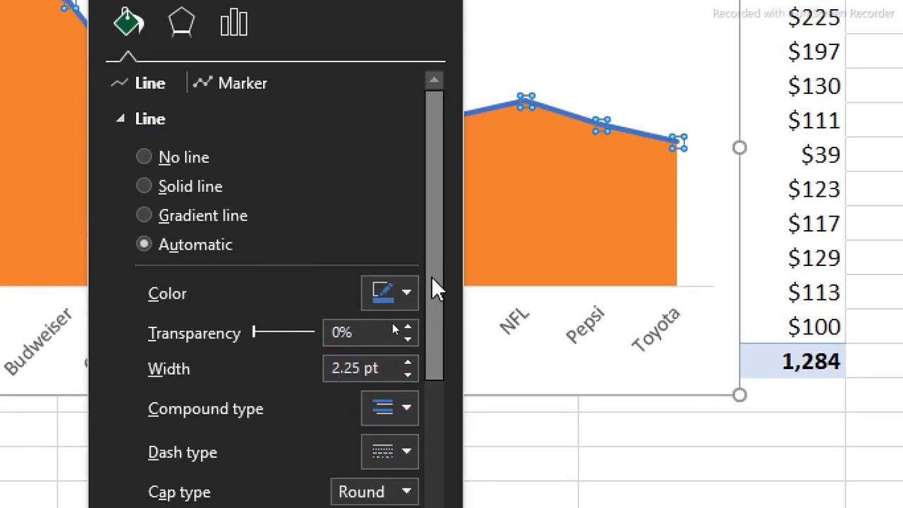
left_click_drag(432, 276, 434, 447)
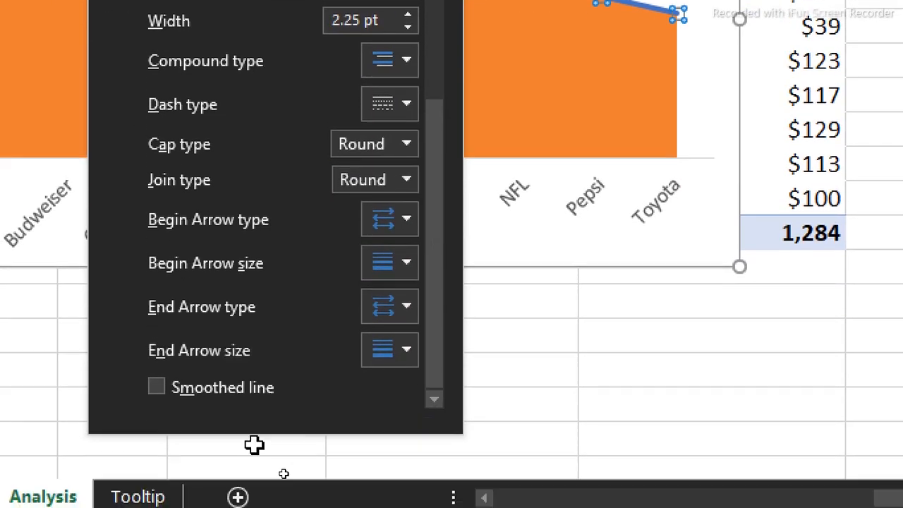
left_click(156, 378)
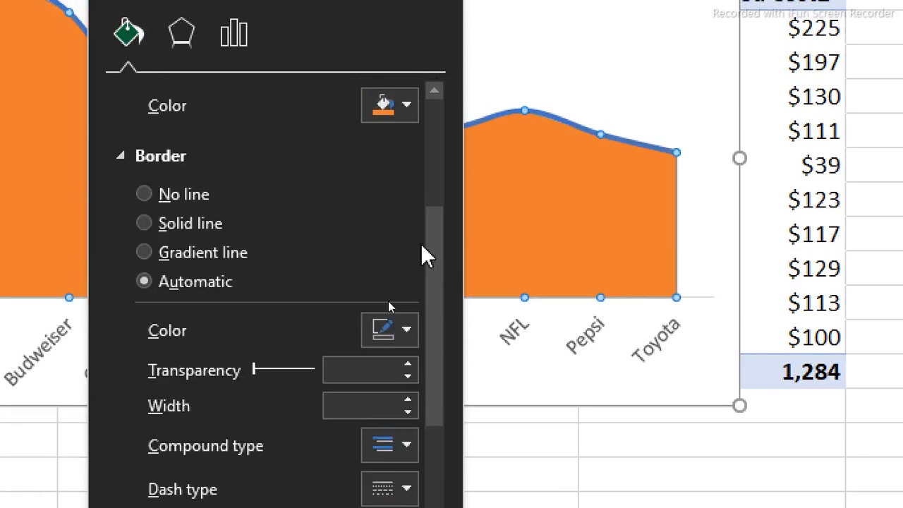
Apply a gradient fill to the Sum of Estimated Cost2 area series and clear the PivotChart field list out of the way
left_click_drag(429, 245, 430, 97)
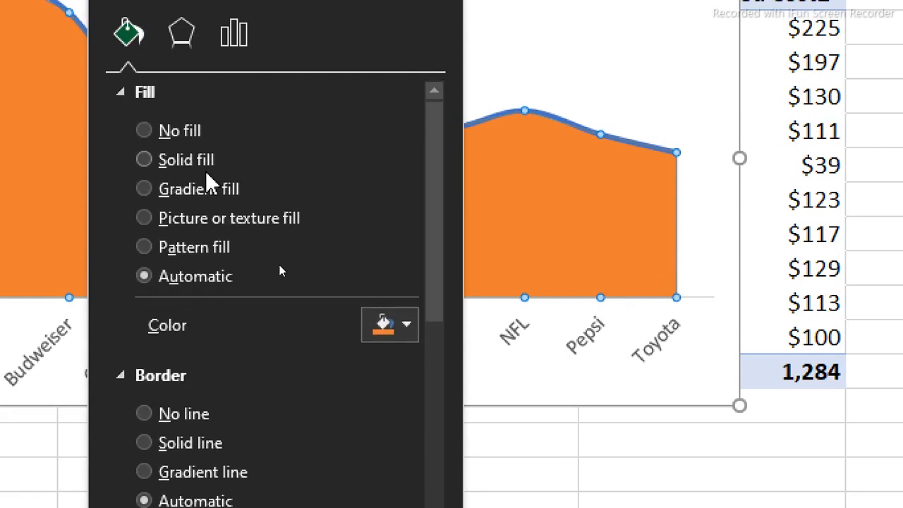
left_click(196, 190)
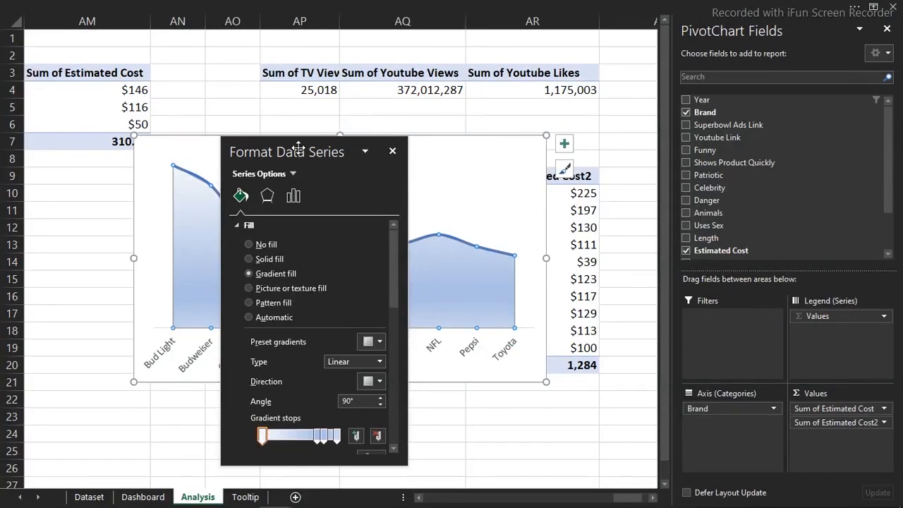
left_click_drag(298, 148, 532, 126)
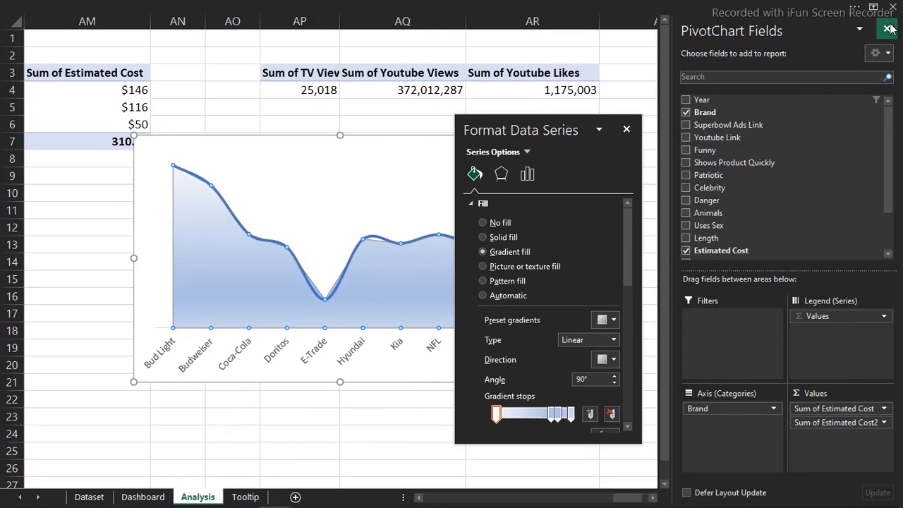
left_click(889, 28)
left_click_drag(563, 125, 666, 113)
Delete the two middle gradient stops from the area series' fill, keeping only the first and last
key("super+plus")
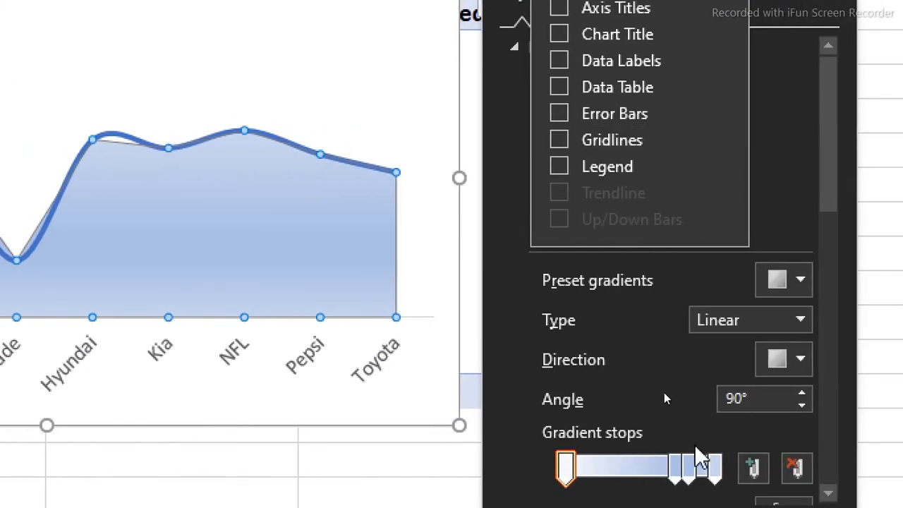
left_click(870, 466)
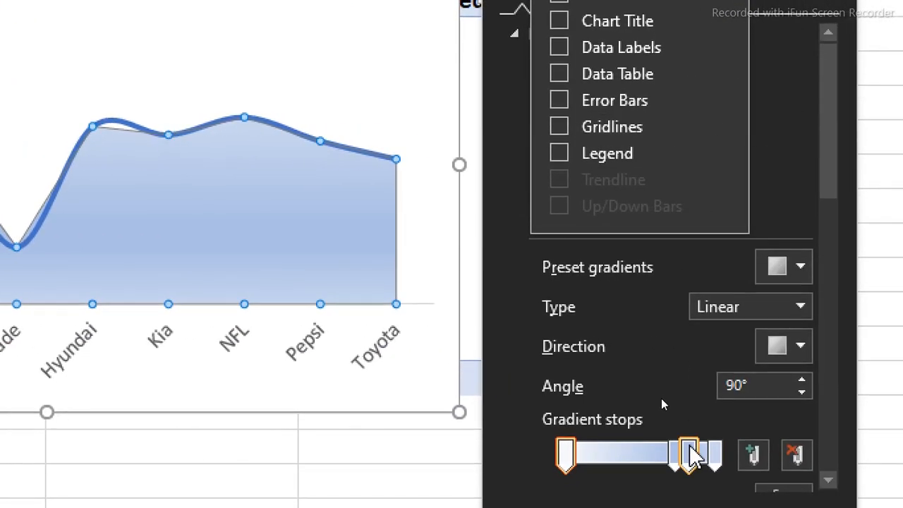
left_click(795, 455)
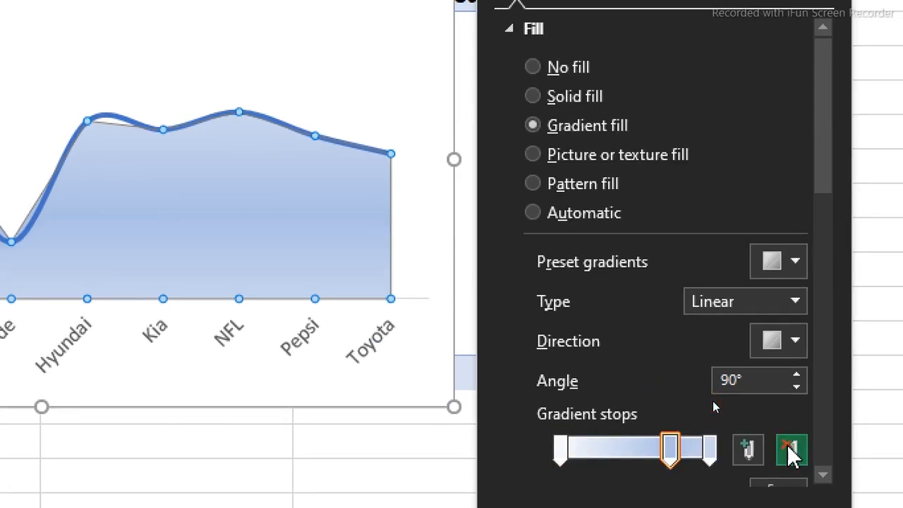
left_click(789, 452)
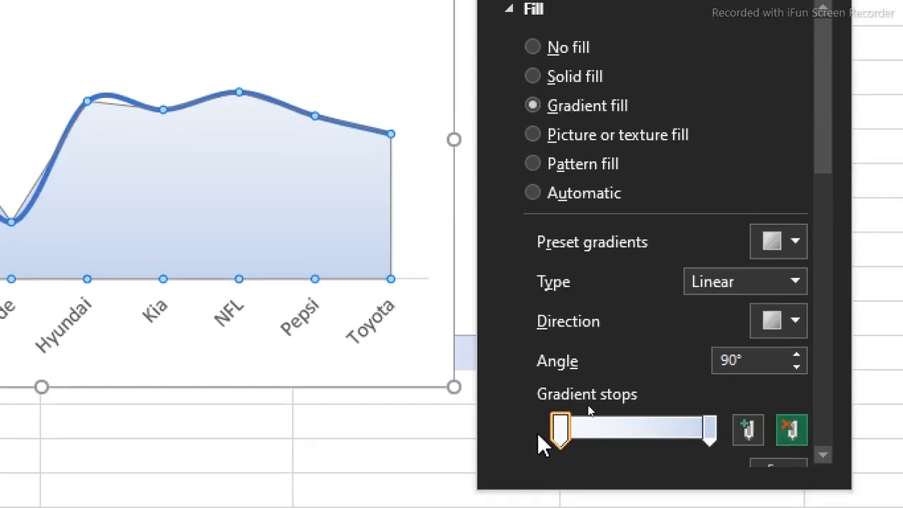
Color the area fill's first gradient stop with the Accent 1 blue and set the last stop's transparency to 100%
left_click(568, 432)
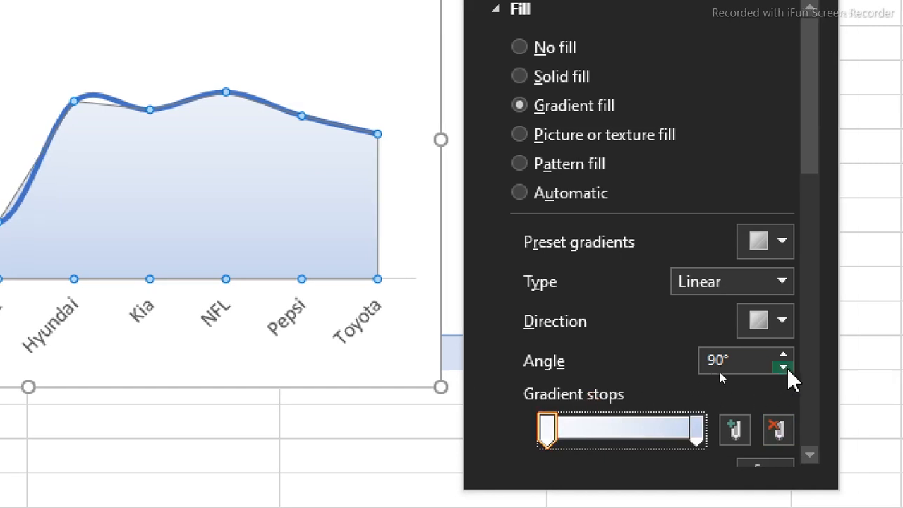
left_click_drag(809, 157, 787, 255)
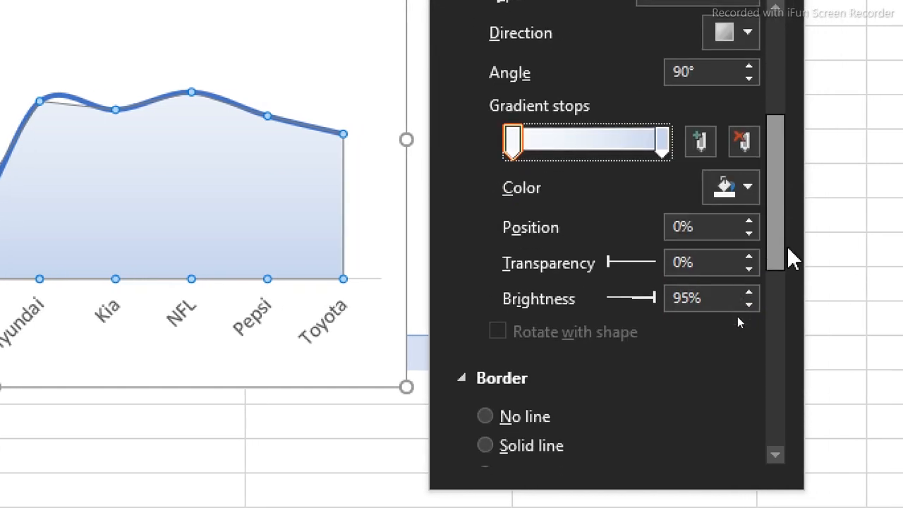
left_click(746, 150)
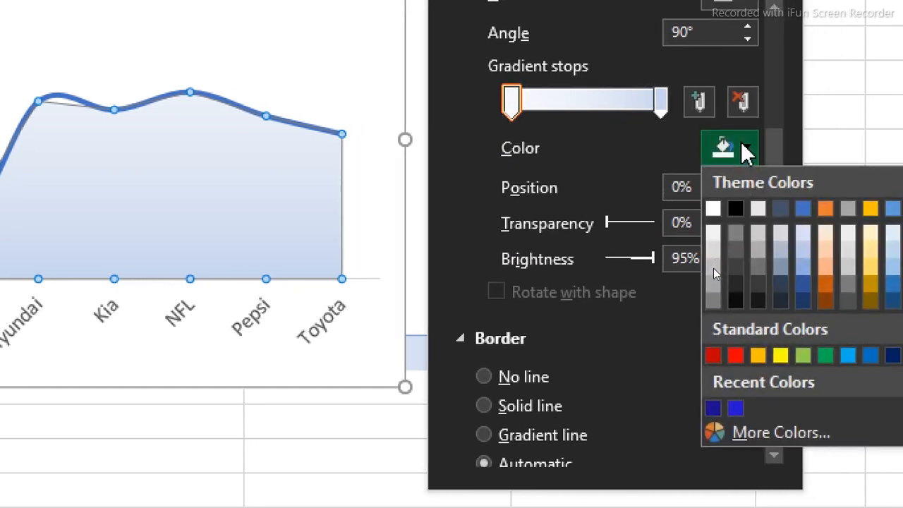
left_click(803, 208)
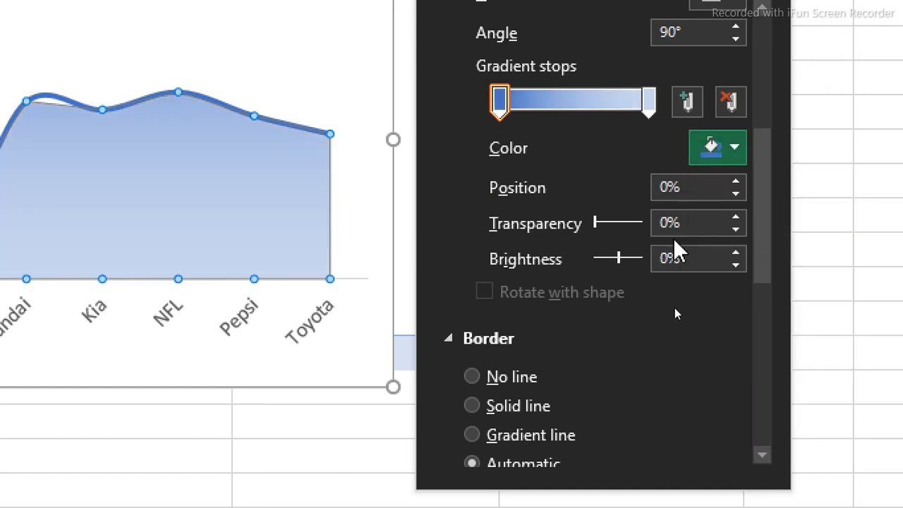
left_click(648, 104)
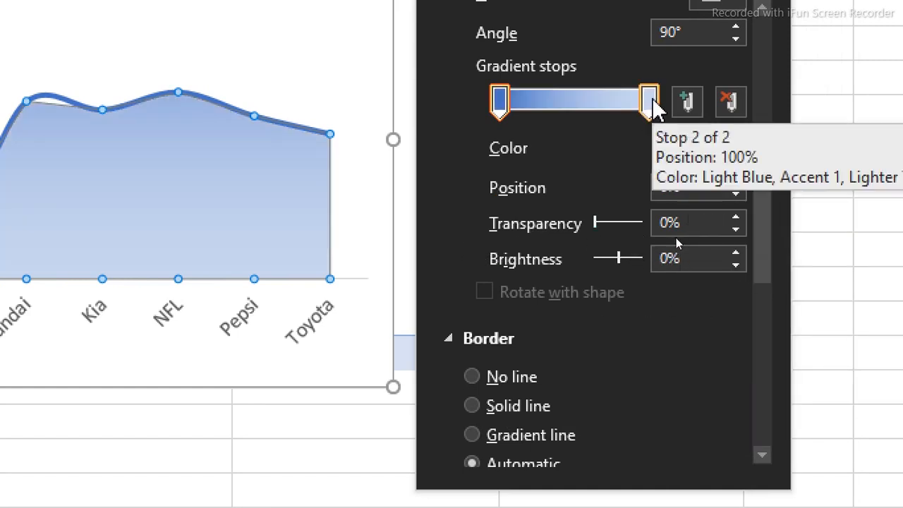
mouse_move(600, 223)
left_mouse_down()
mouse_move(595, 228)
mouse_move(611, 234)
left_mouse_up()
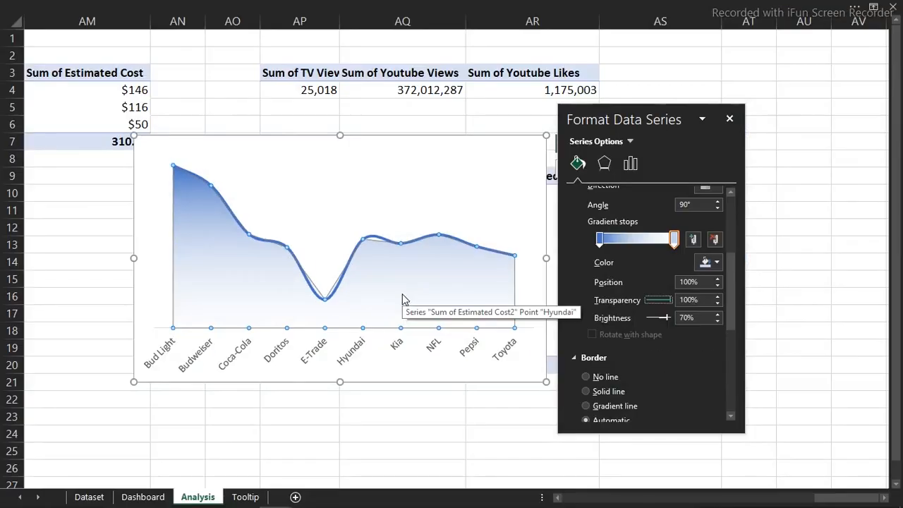
Make the area fill's first gradient stop partly transparent and close the series formatting
left_click(599, 241)
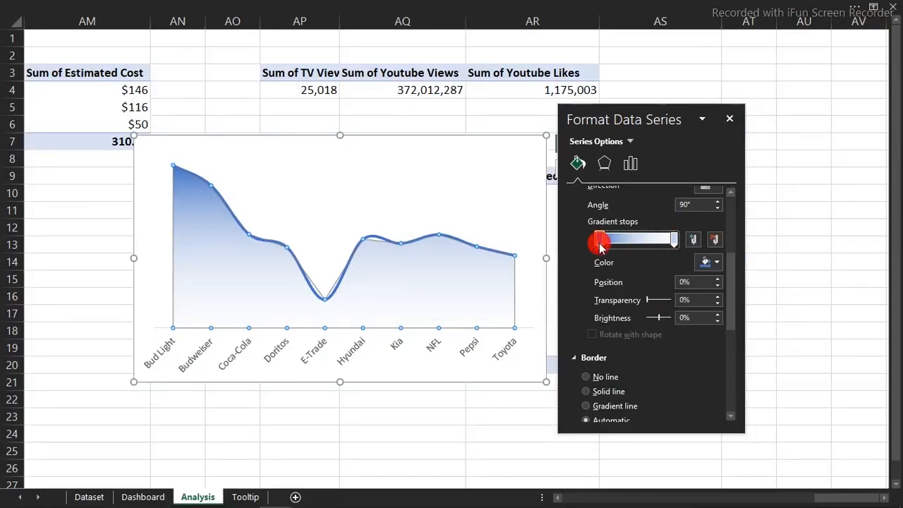
left_click_drag(649, 299, 660, 300)
left_click(731, 119)
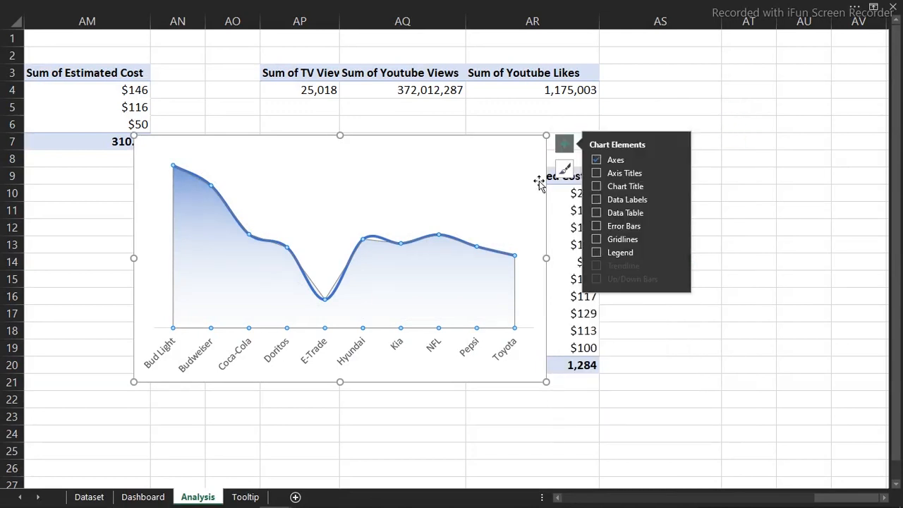
Move the cost chart from the Analysis sheet to the Dashboard sheet, placing it beneath the Brand Ads cost analysis heading
left_click_drag(341, 136, 343, 245)
key("Delete")
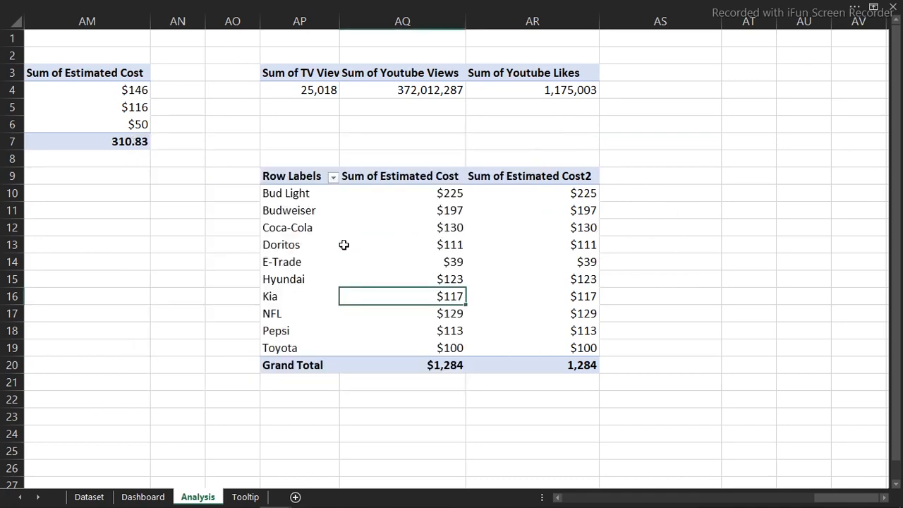
left_click(155, 498)
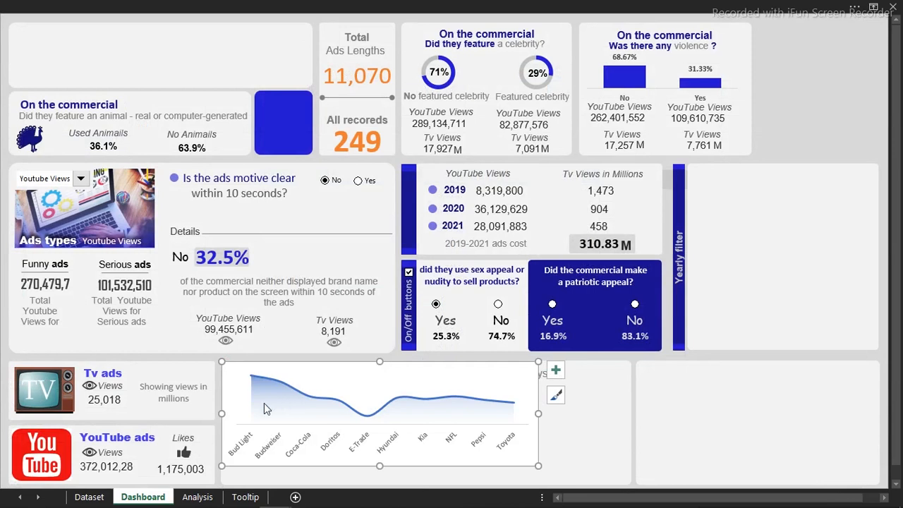
left_click_drag(304, 362, 309, 397)
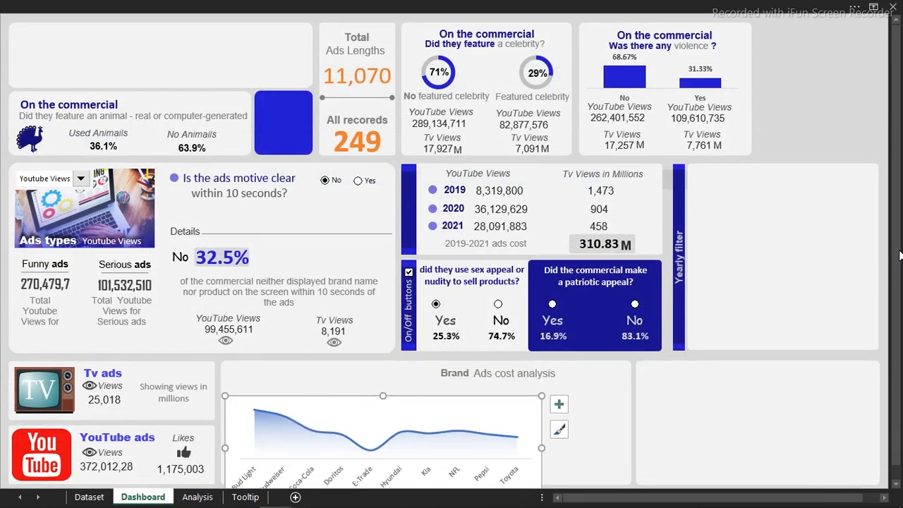
Widen the cost chart and move it up so it sits within the Brand Ads cost analysis panel
scroll(900, 256, "down", 1)
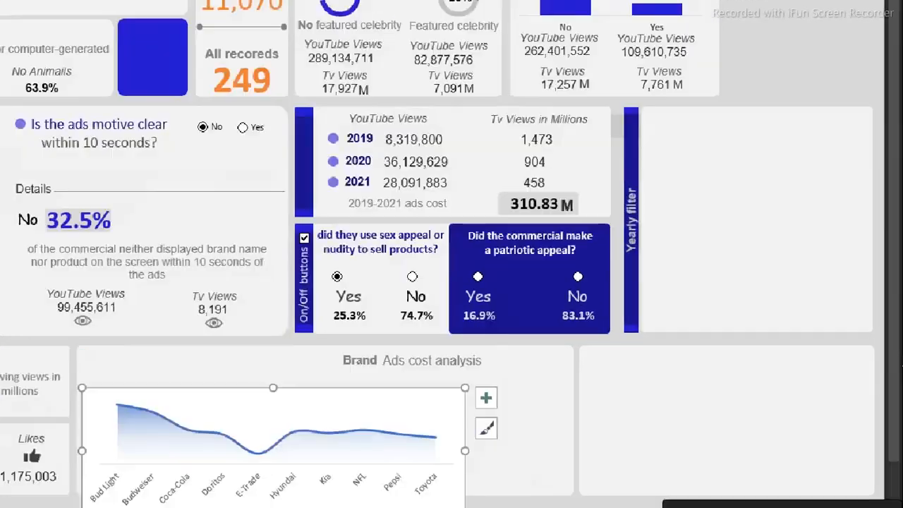
left_click(559, 390)
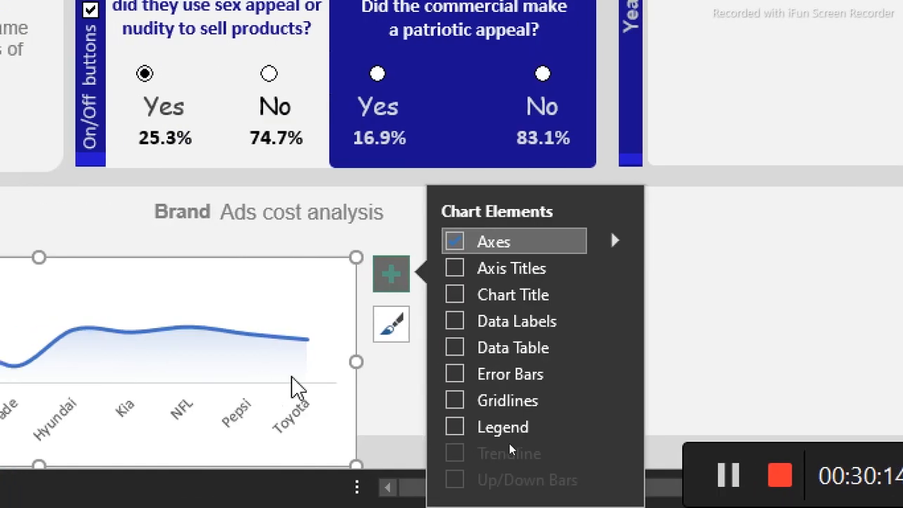
double_click(356, 362)
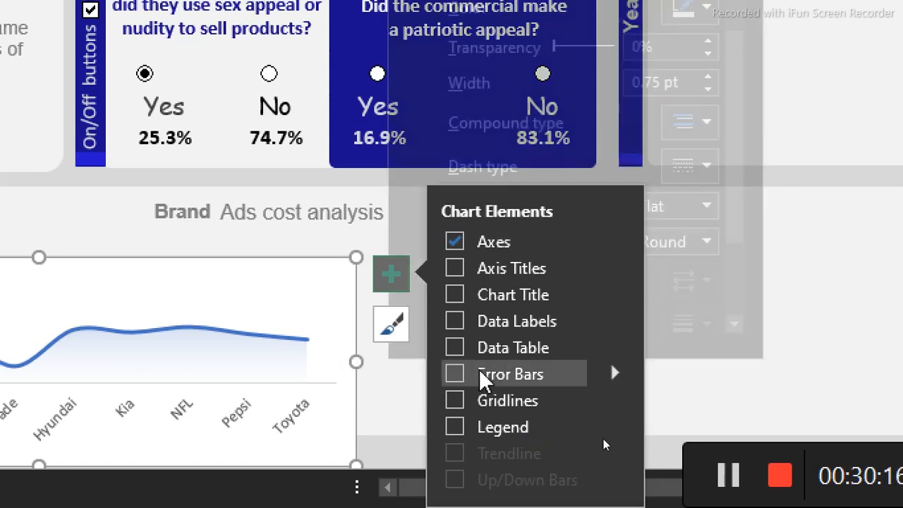
left_click_drag(355, 361, 529, 355)
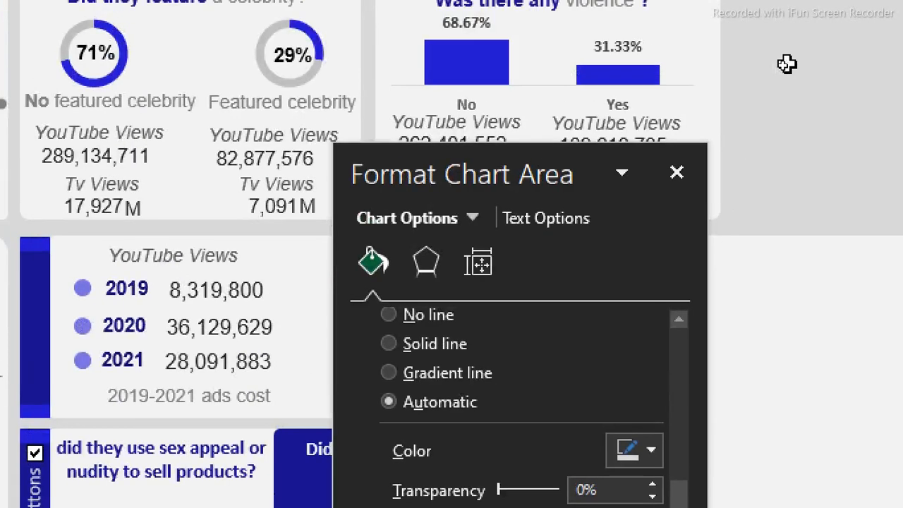
left_click(676, 174)
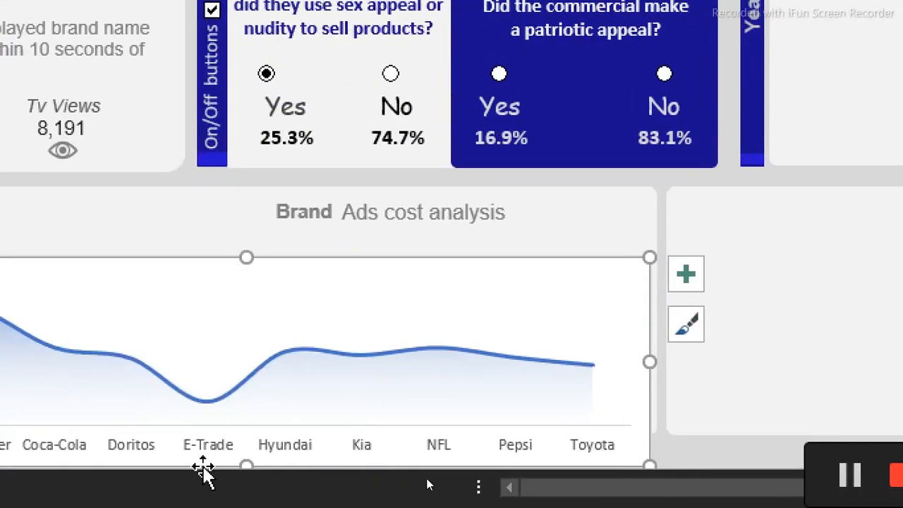
left_click_drag(220, 464, 236, 381)
Set the cost chart's area to no border line and no fill, and close the formatting options
double_click(236, 380)
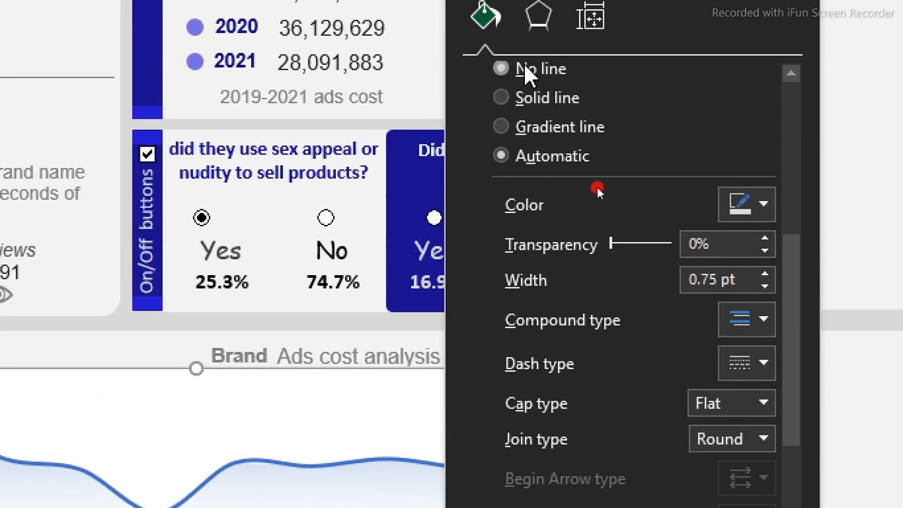
left_click(525, 67)
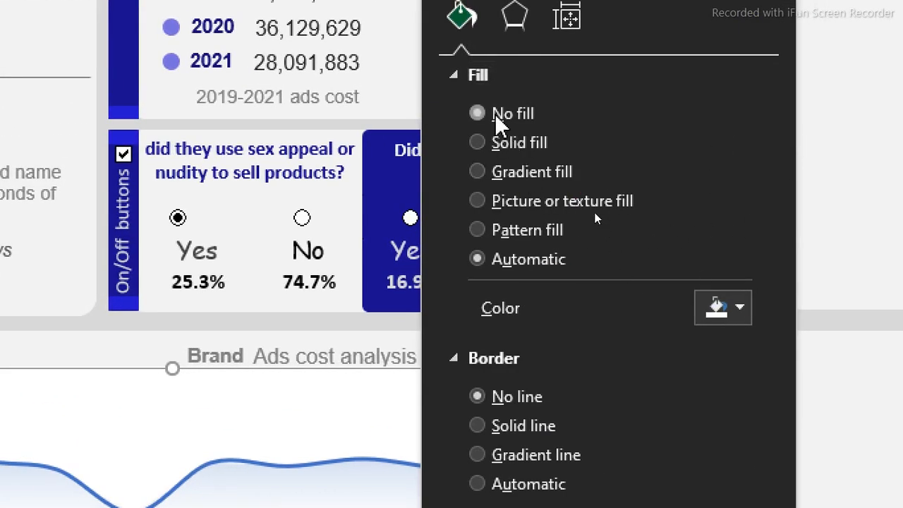
left_click(497, 117)
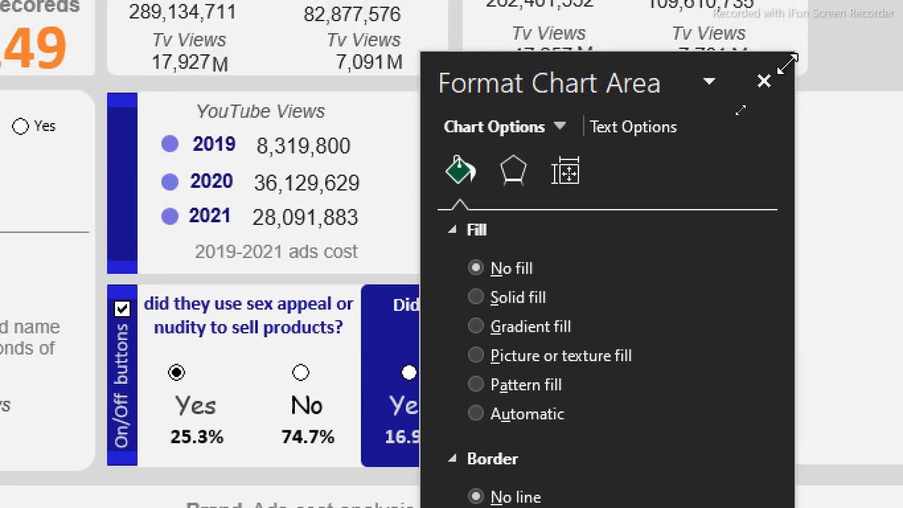
left_click(766, 80)
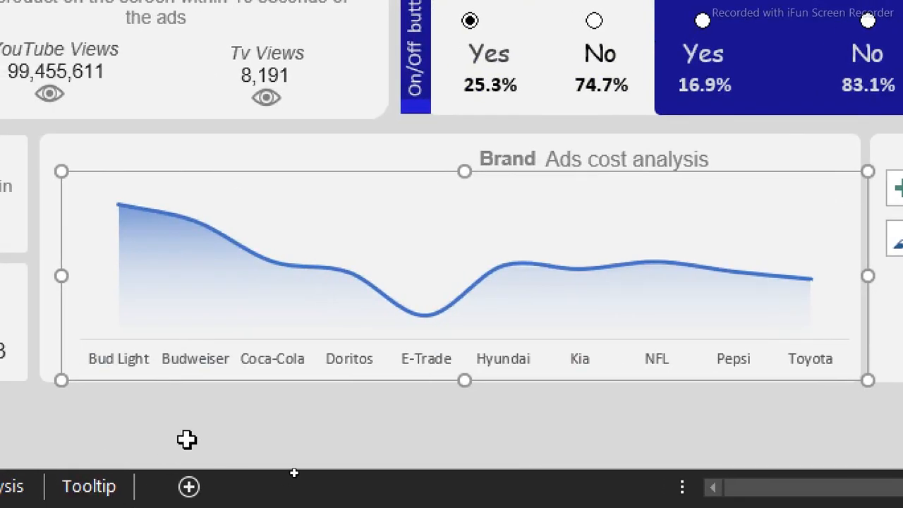
Stretch the chart's sides to span the panel and make the brand labels on its horizontal axis bold
mouse_move(113, 274)
left_mouse_down()
mouse_move(98, 268)
mouse_move(76, 278)
mouse_move(98, 276)
left_mouse_up()
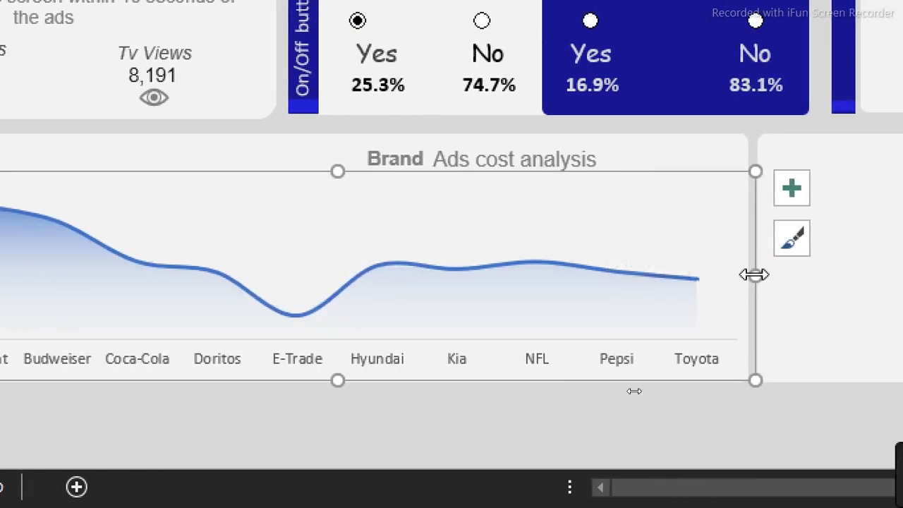
left_click_drag(755, 275, 764, 272)
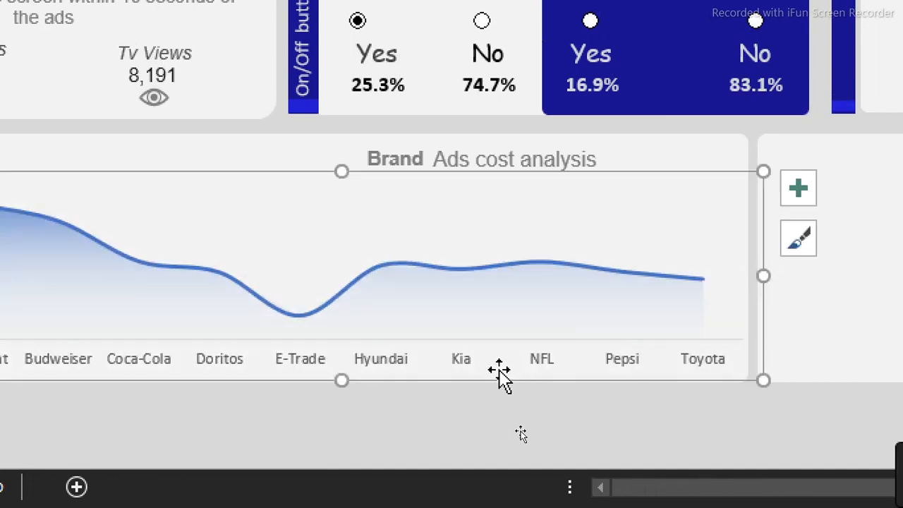
left_click(542, 363)
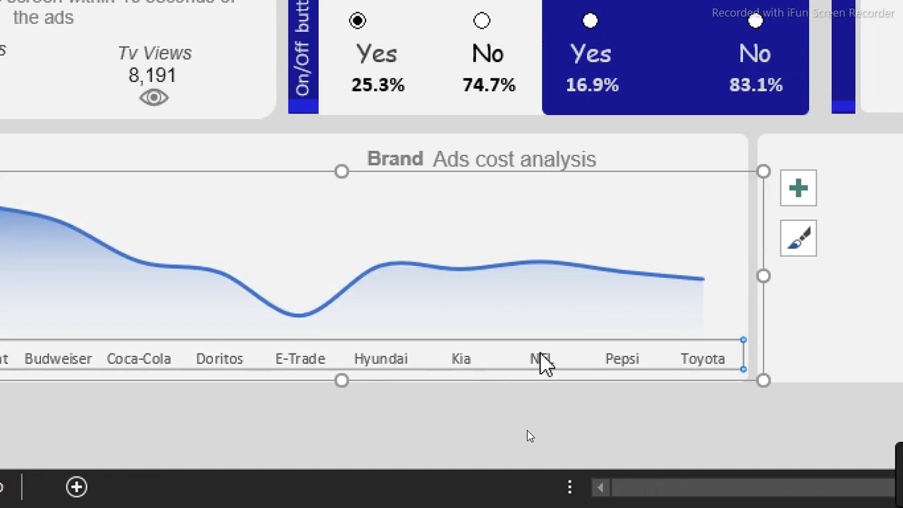
key("ctrl+b")
left_click(436, 416)
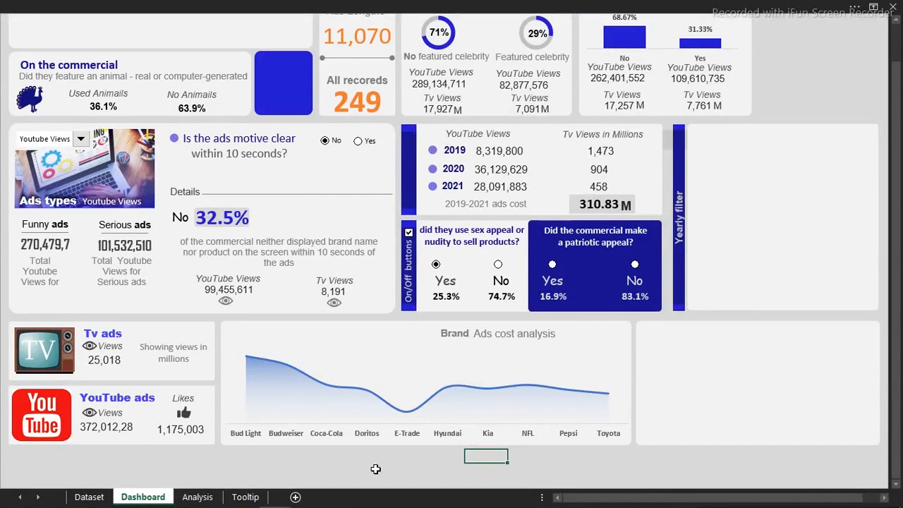
left_click(376, 469)
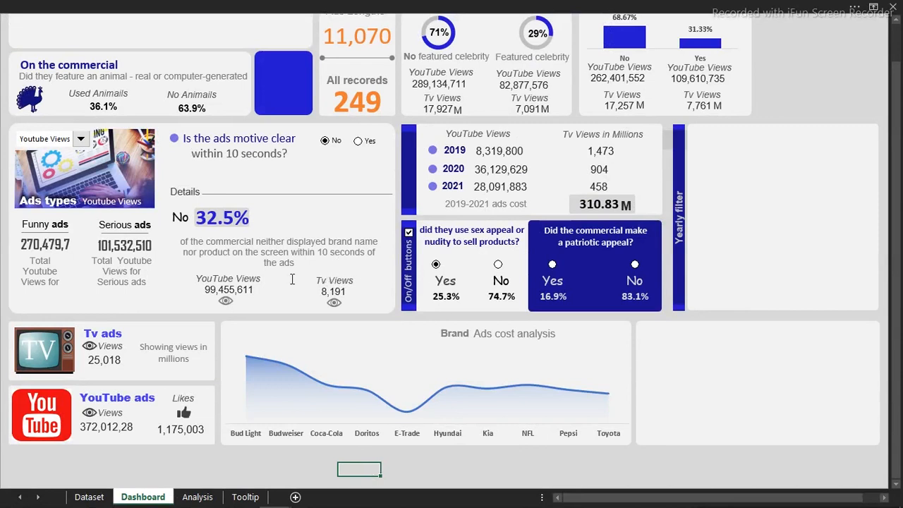
left_click(252, 290)
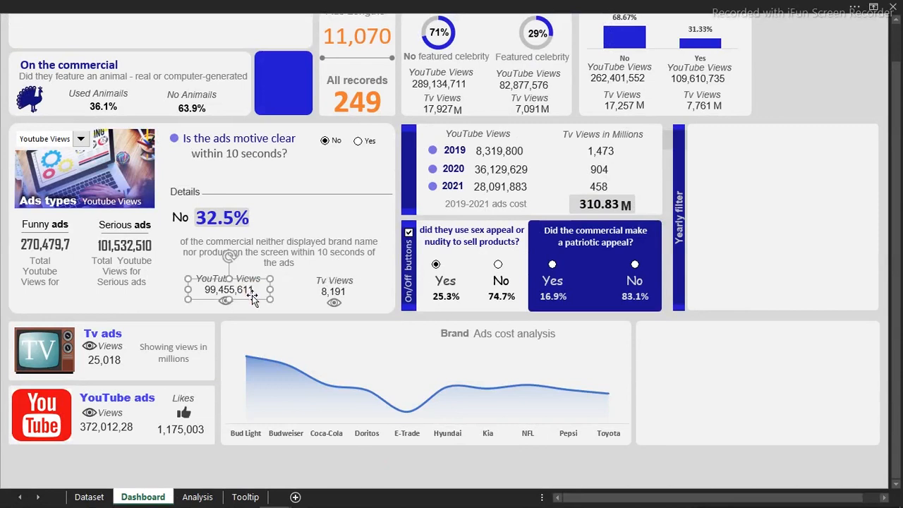
left_click_drag(413, 293, 393, 312)
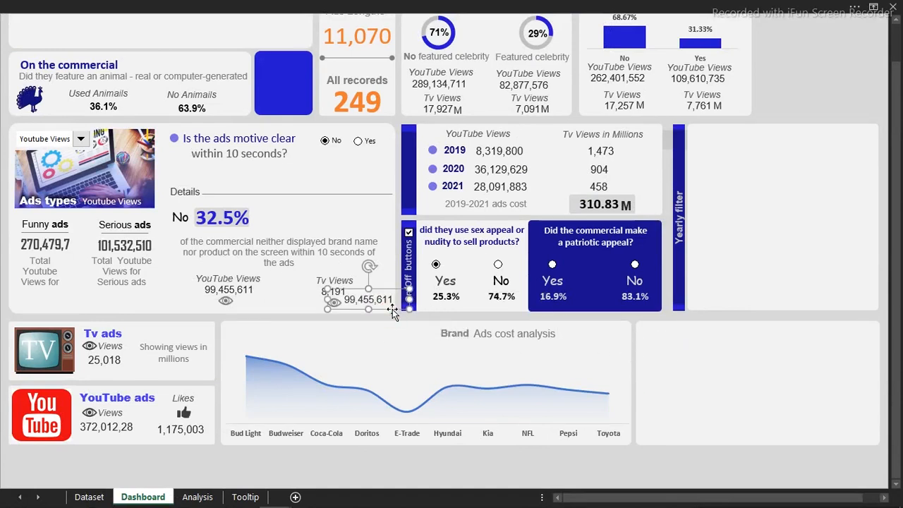
key("Delete")
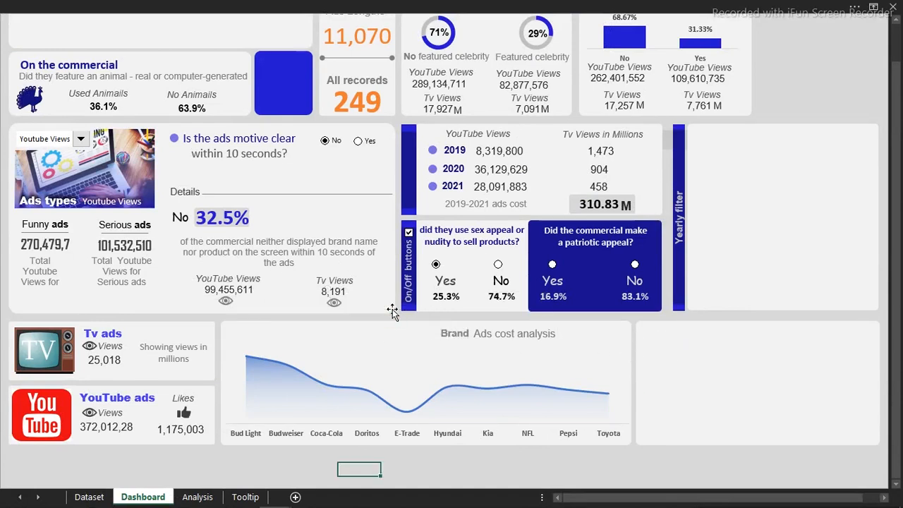
Bring the grey rounded rectangle to the front and place it beside the Brand Ads cost analysis heading
left_click(657, 142)
left_click(681, 141)
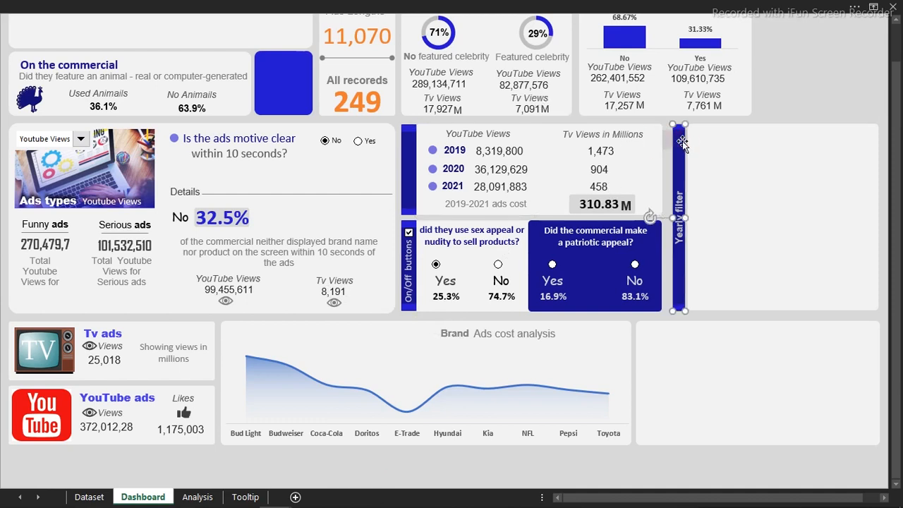
left_click(666, 139)
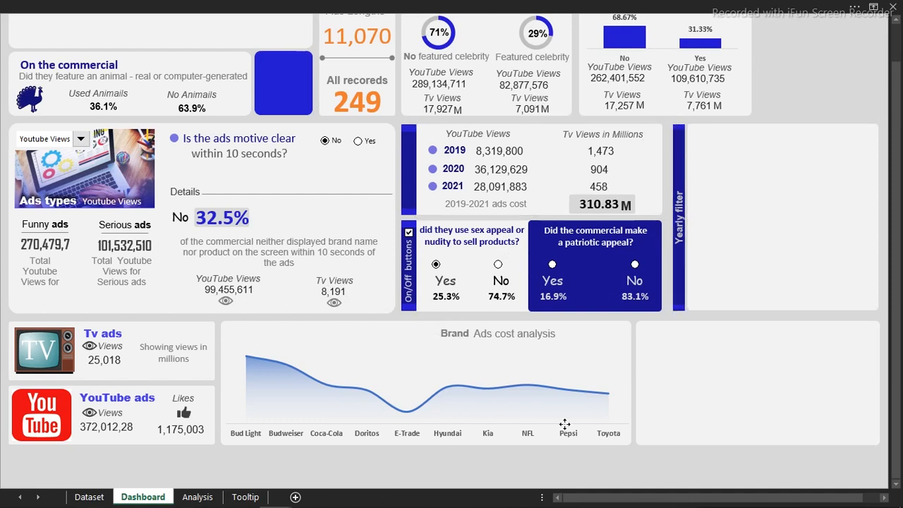
scroll(570, 470, "down", 1)
left_click(580, 462)
right_click(579, 462)
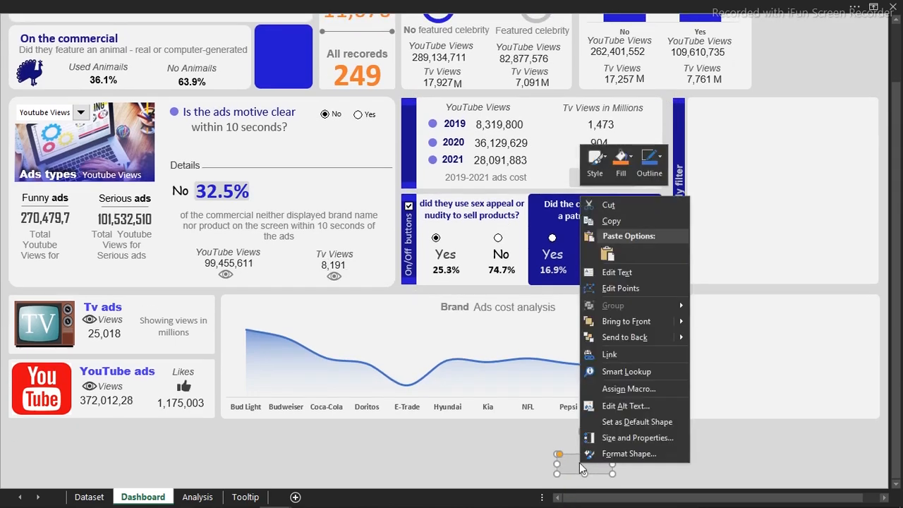
left_click(635, 324)
left_click_drag(600, 465, 616, 310)
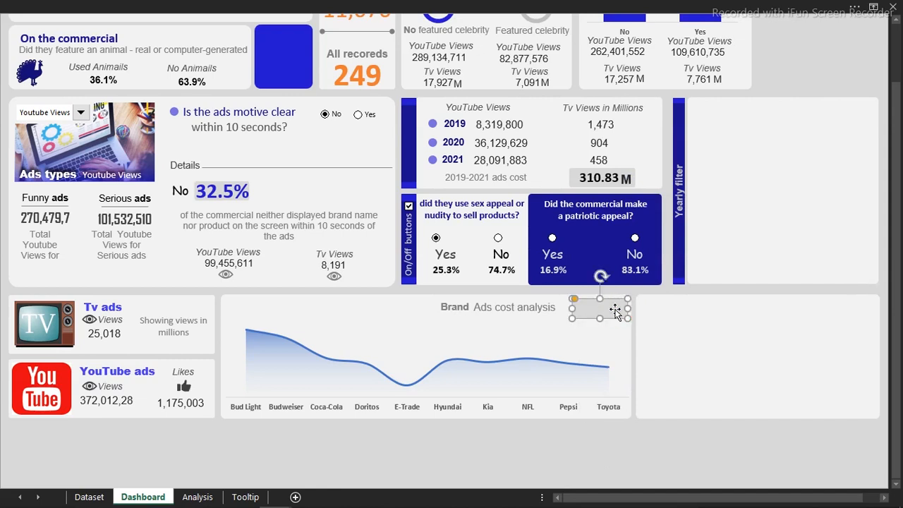
Duplicate the YouTube Views figure from the ads motive card onto the grey rectangle and show the formula bar
left_click(246, 262)
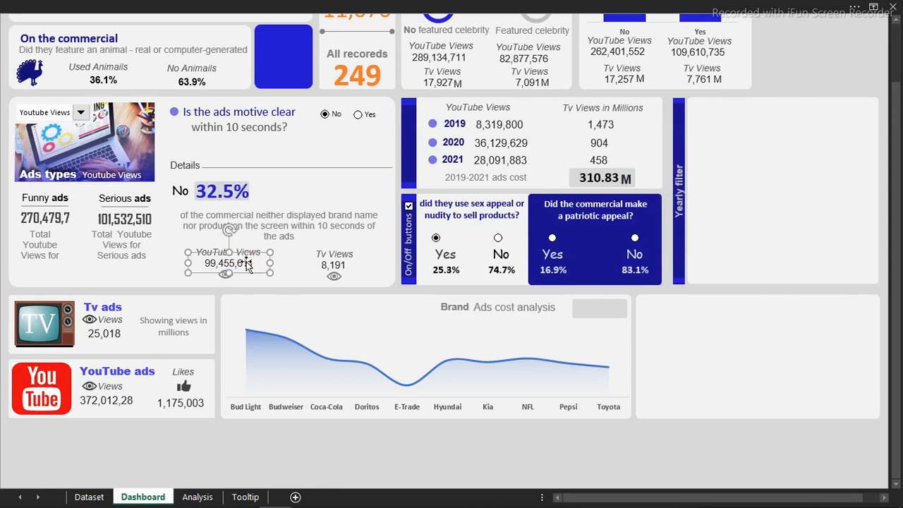
left_click_drag(254, 279, 622, 319)
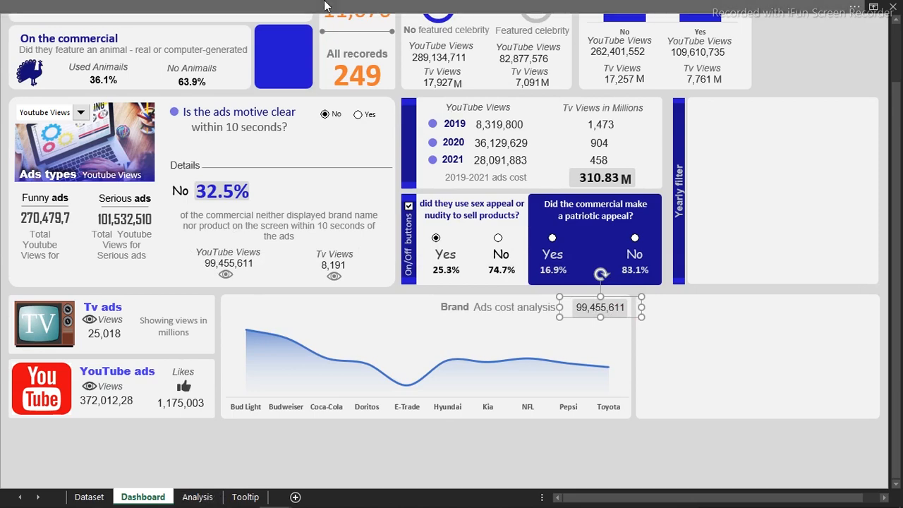
left_click(371, 7)
left_click(367, 32)
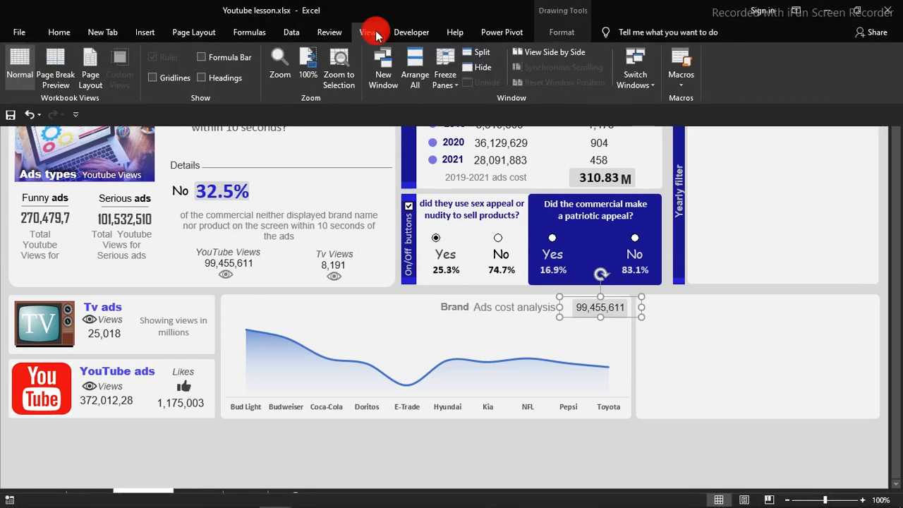
left_click(225, 58)
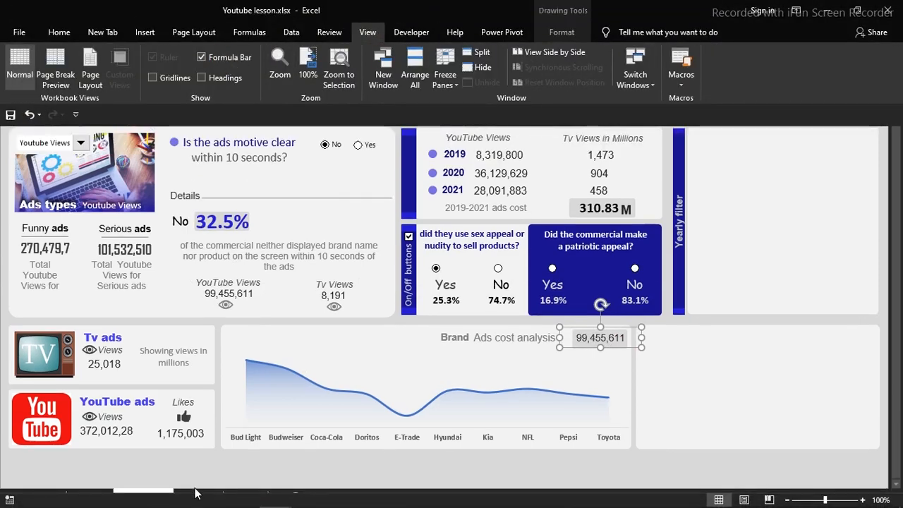
Link the copied text box to the estimated cost grand total with the formula =Analysis!AQ20
left_click_drag(244, 27, 75, 28)
type("=")
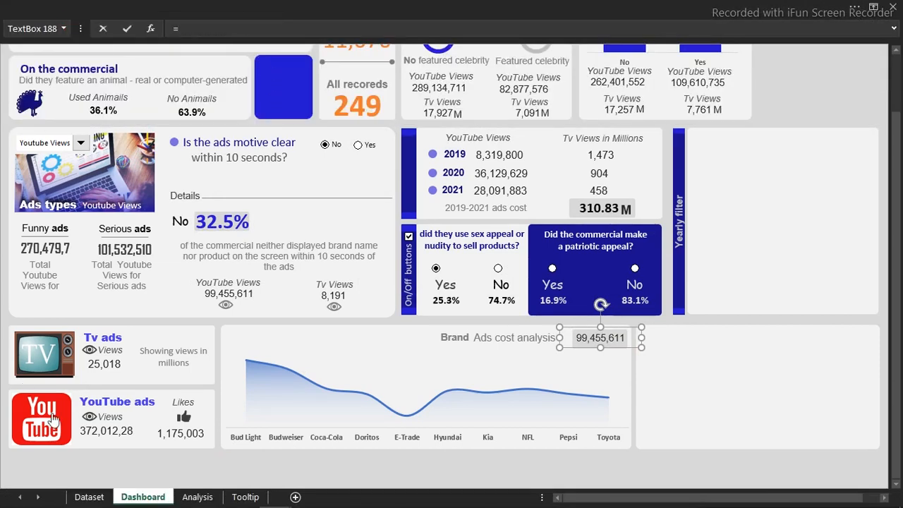
left_click(210, 499)
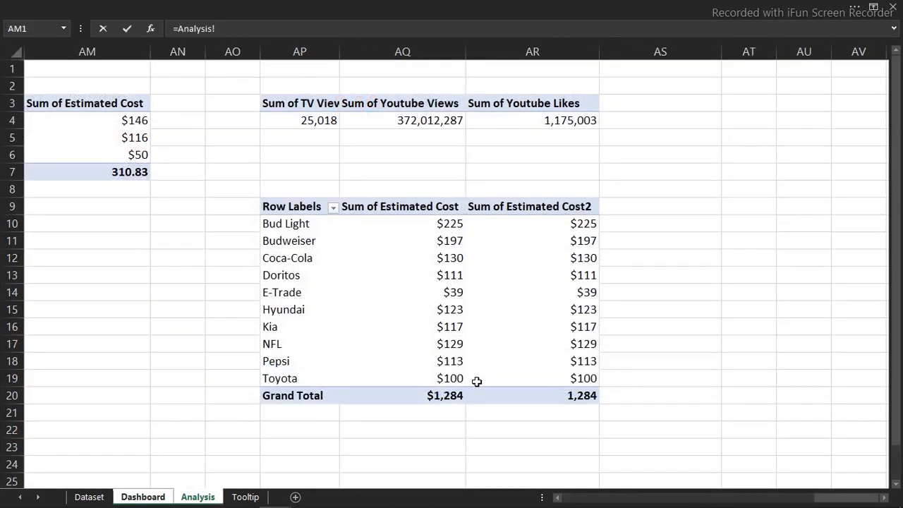
left_click(450, 396)
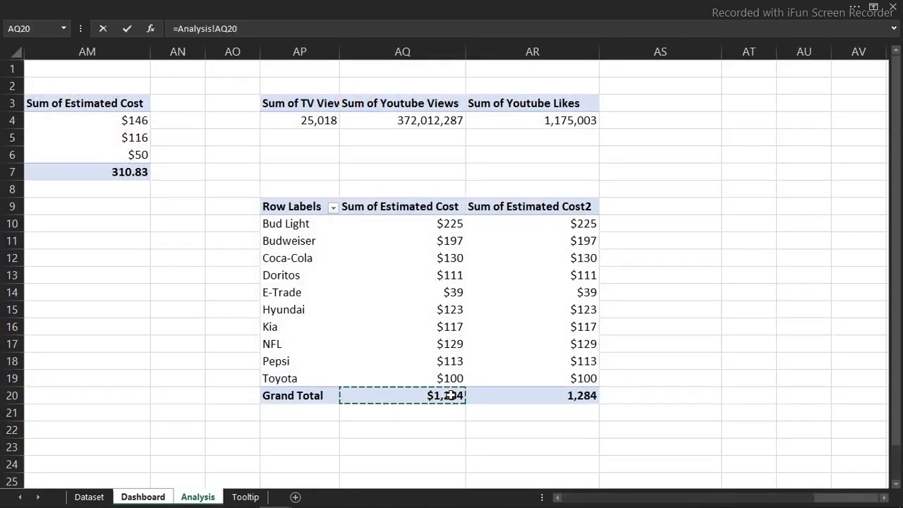
key("Return")
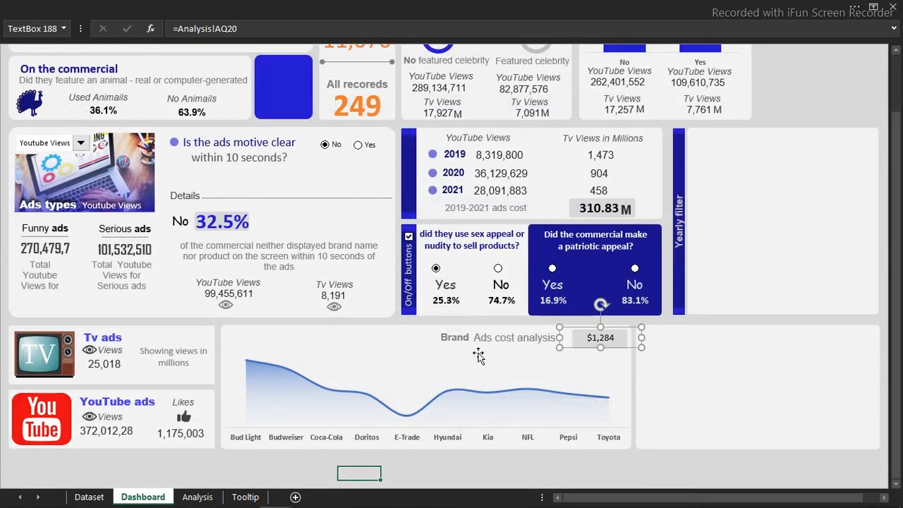
Set the linked cost total to 18 pt bold, collapse the ribbon and deselect the text box
left_click(89, 6)
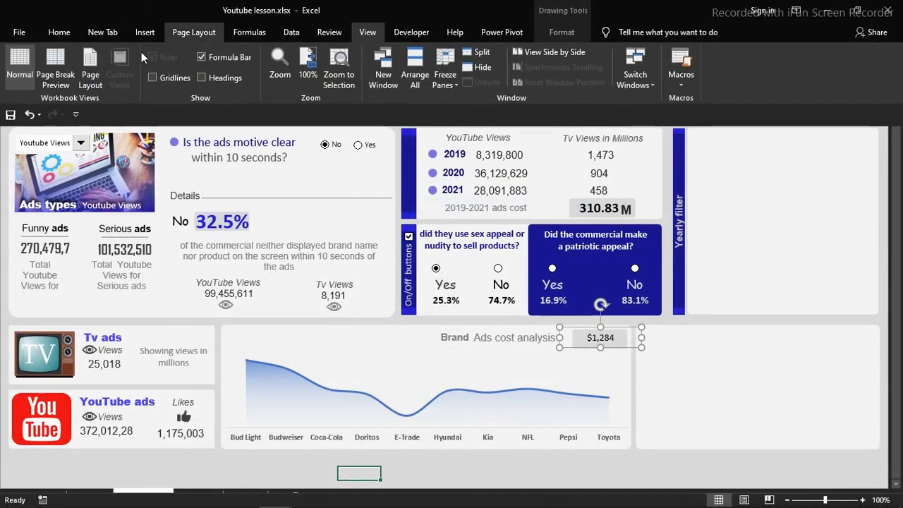
left_click(56, 32)
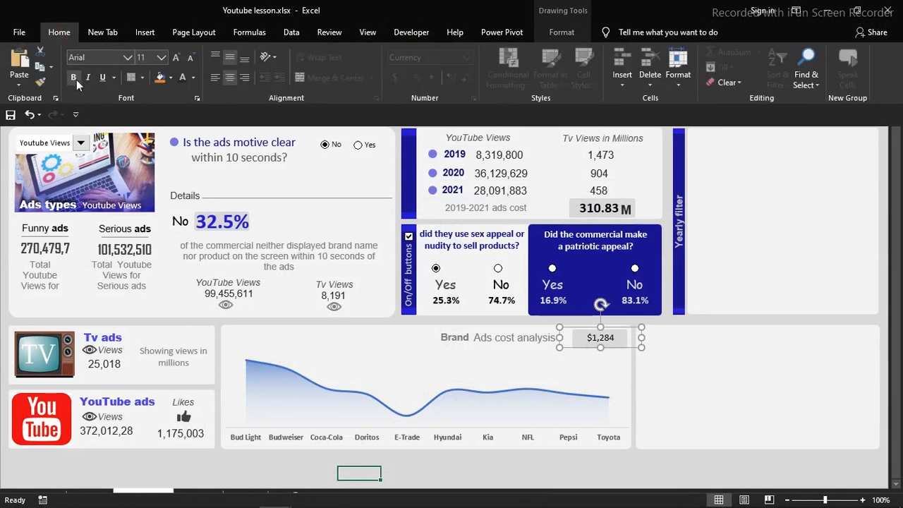
left_click(176, 58)
left_click(177, 57)
left_click(176, 57)
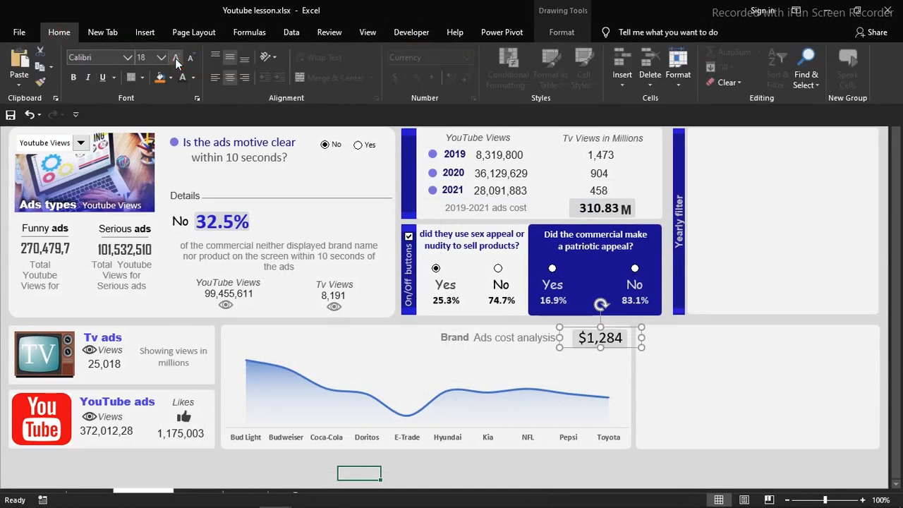
left_click(73, 77)
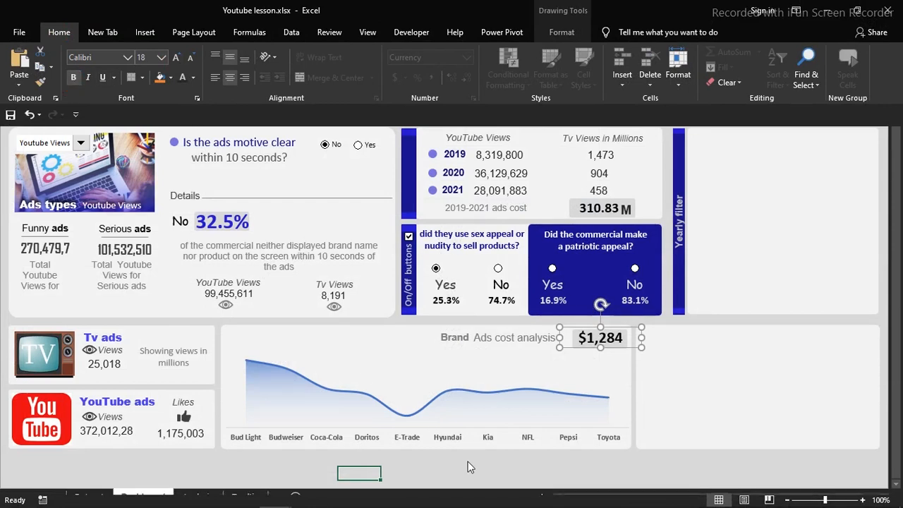
key("ctrl+shift+F1")
left_click(468, 462)
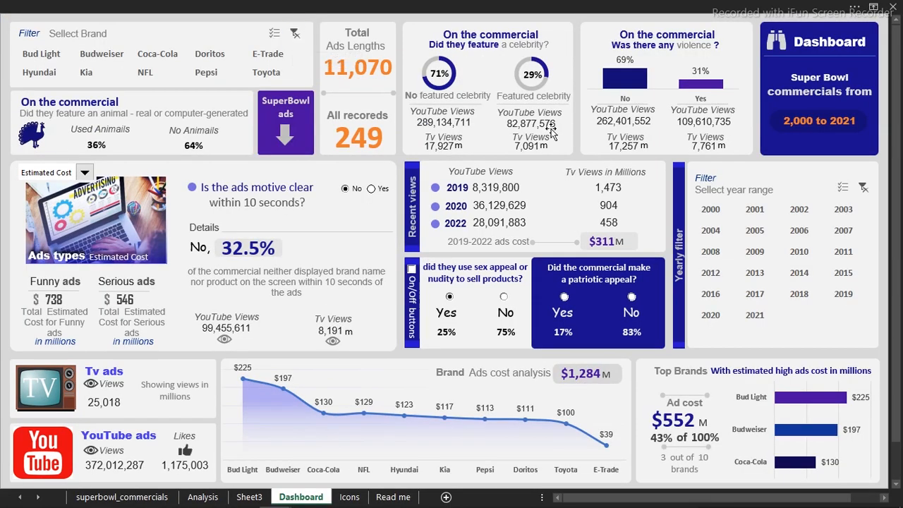
Filter the dashboard to the year 2004 and switch on the pop-up detail cards for the appeal questions
left_click(717, 230)
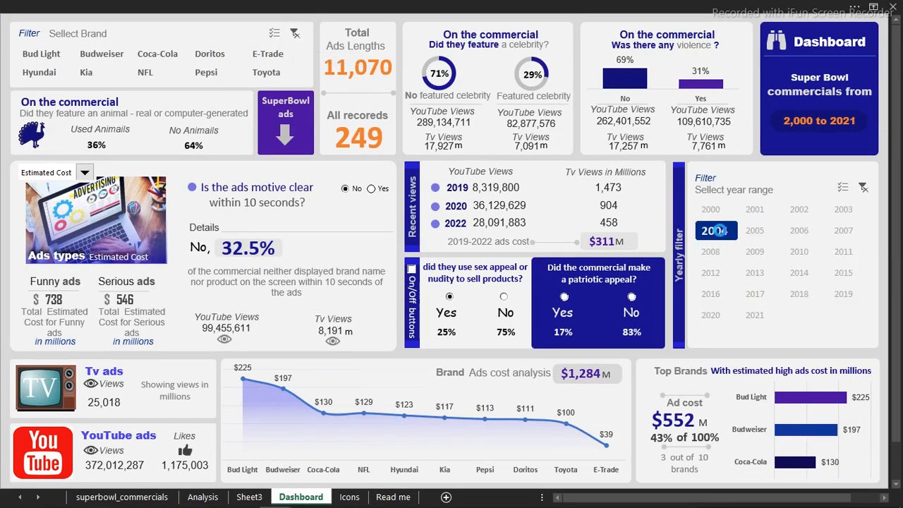
left_click(755, 253)
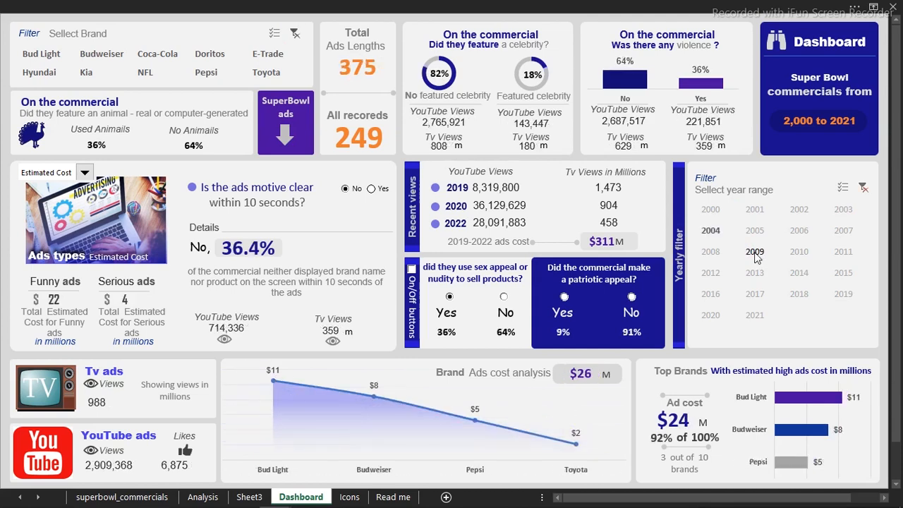
left_click(412, 270)
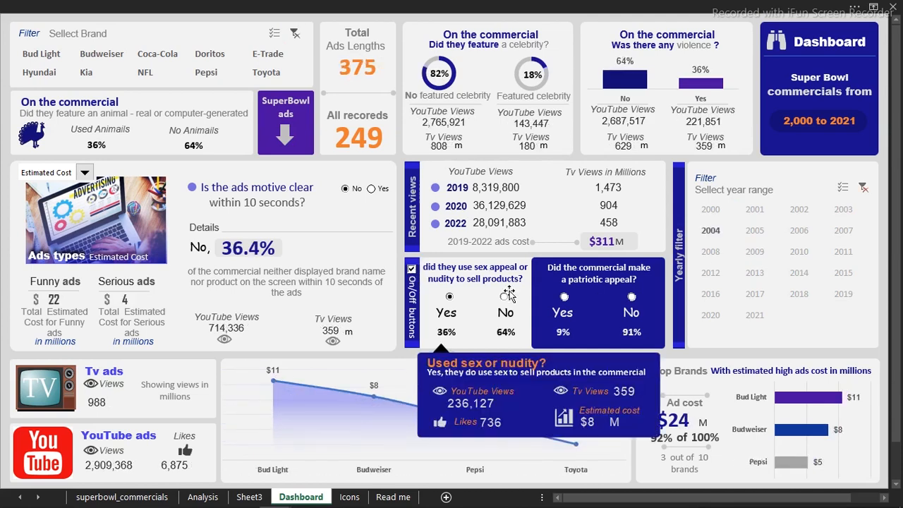
Examine the detail cards for the No answer on sex appeal and both answers on patriotic appeal
left_click(502, 307)
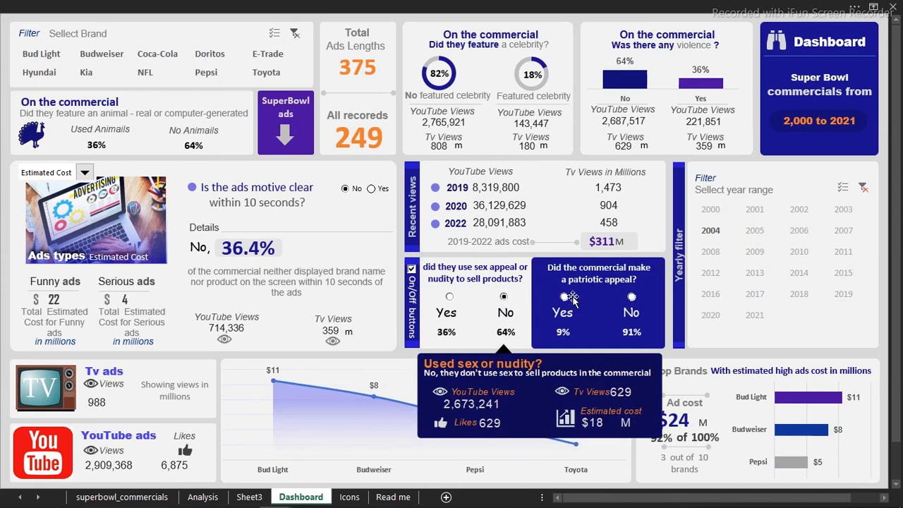
left_click(565, 300)
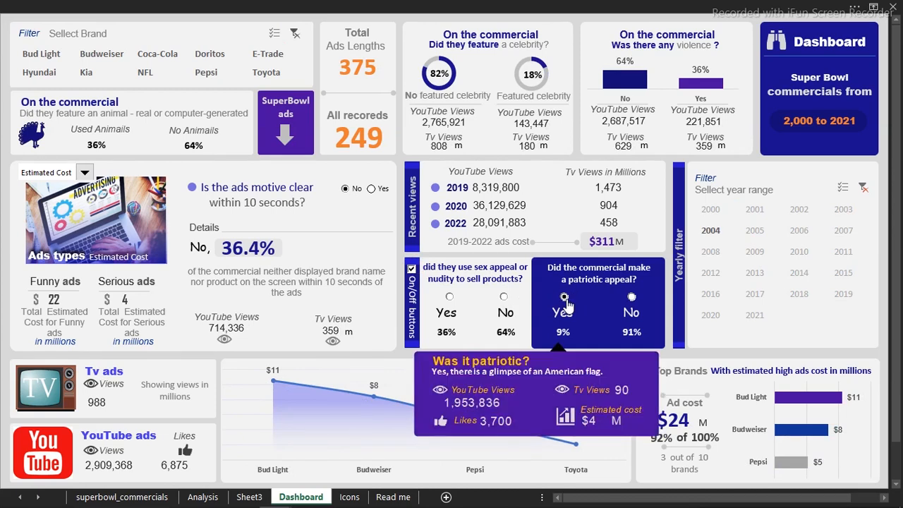
left_click(631, 300)
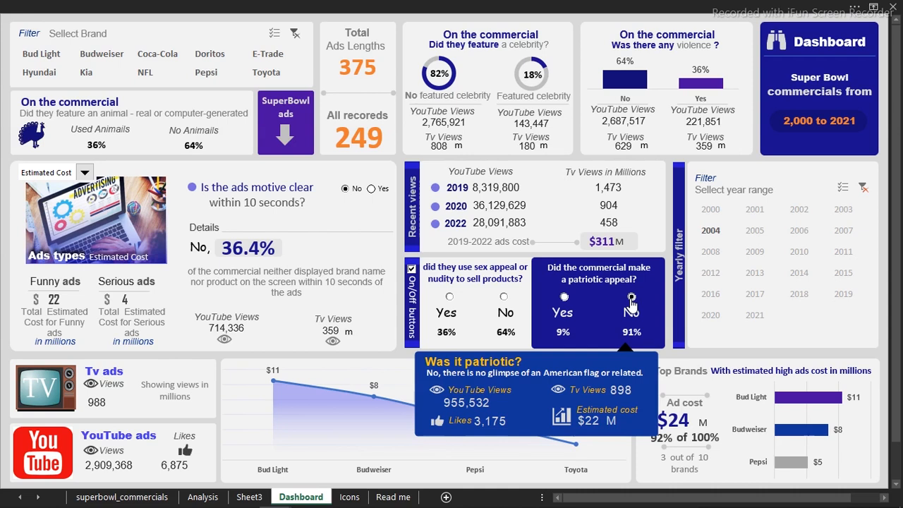
left_click(565, 298)
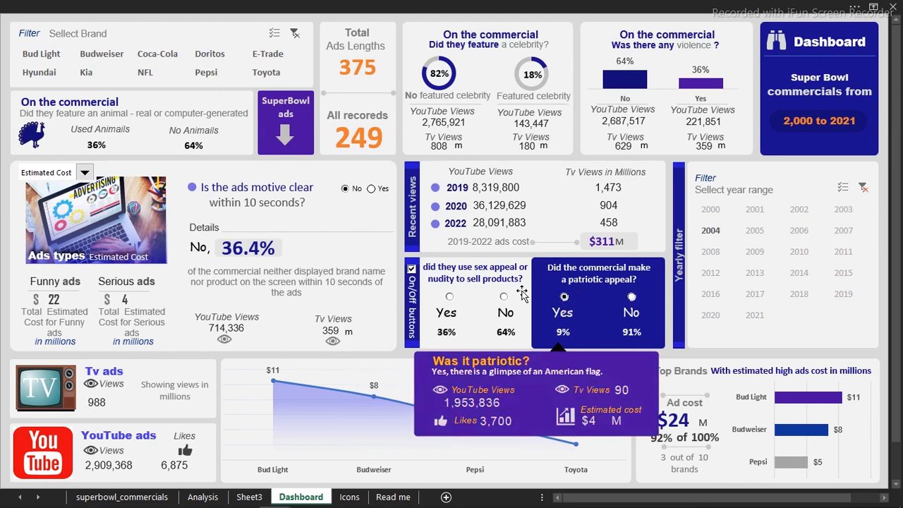
left_click(504, 297)
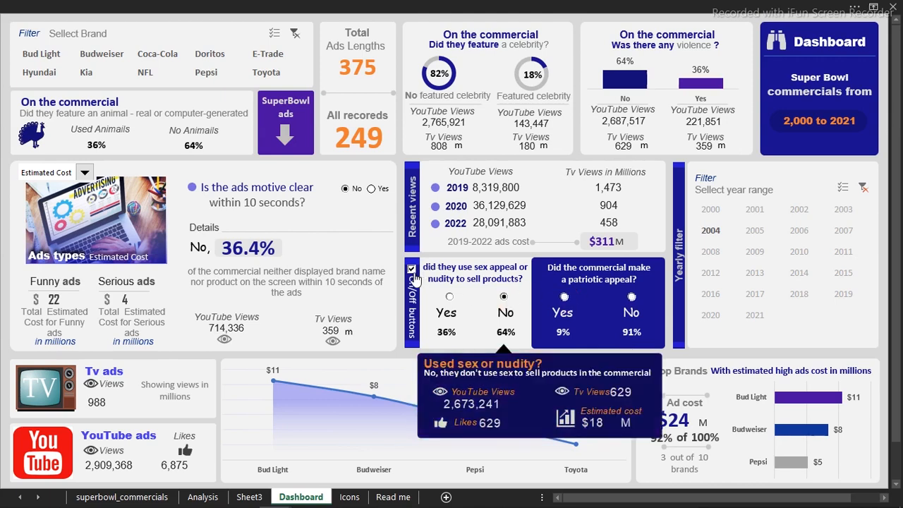
Switch off the pop-up detail cards, set the sex appeal answer to Yes and the ads motive answer to Yes
left_click(412, 269)
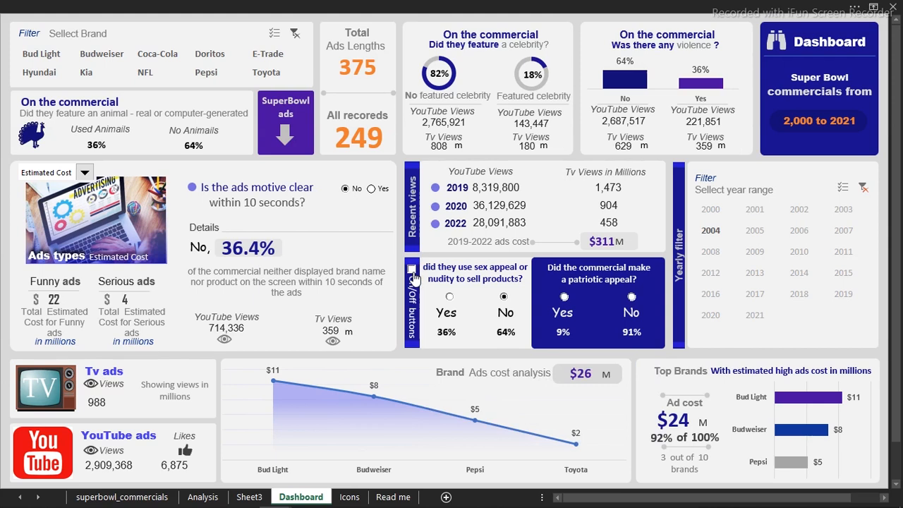
left_click(450, 296)
left_click(371, 189)
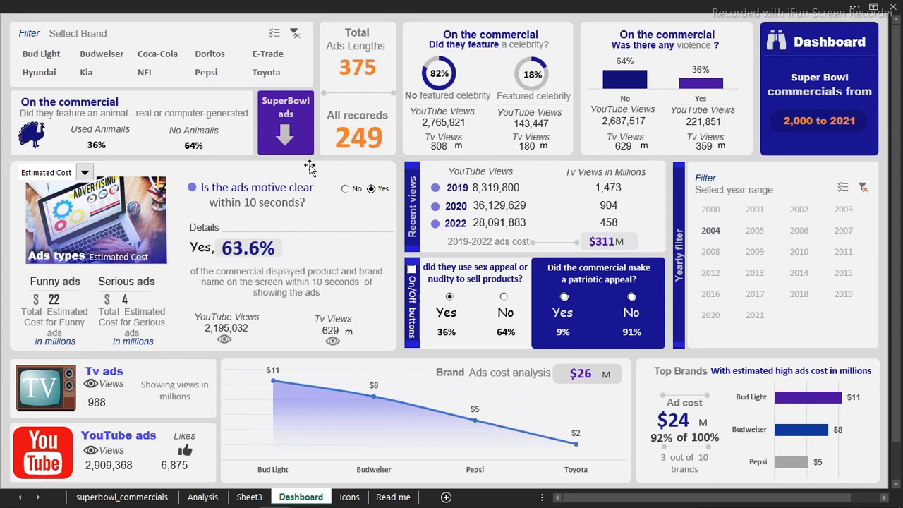